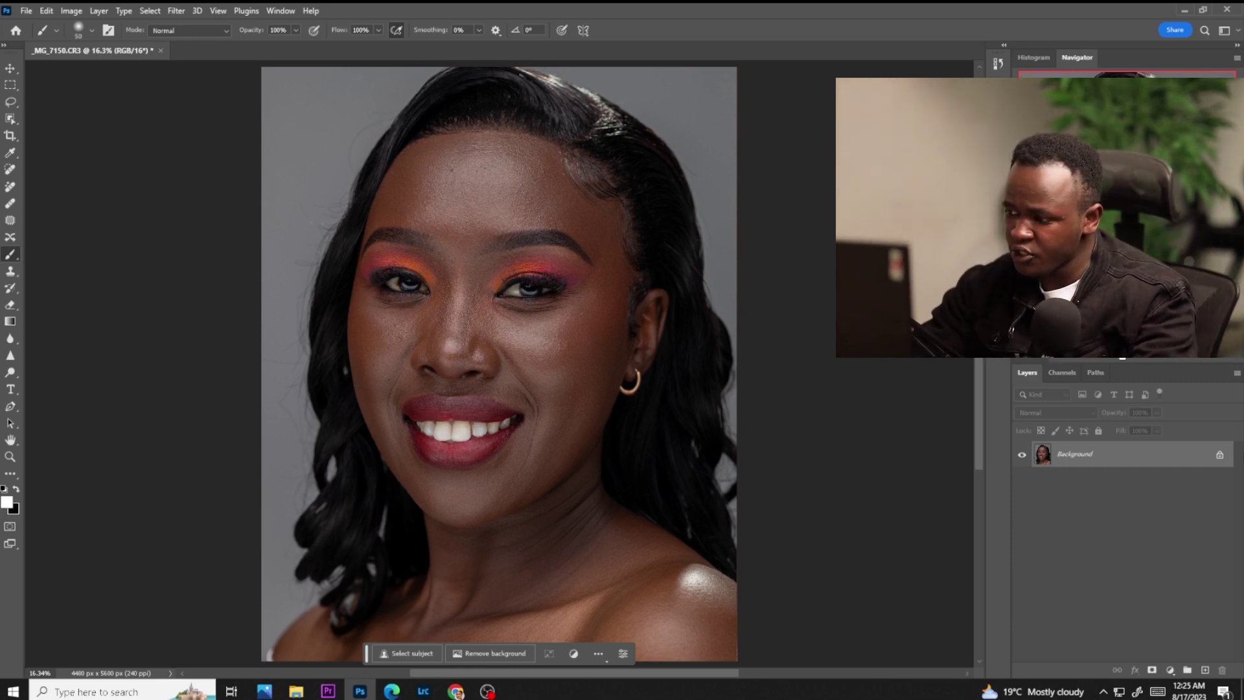
Duplicate the Background layer twice to create Layer 1 and Layer 1 copy
{"action": "key", "text": "j"}
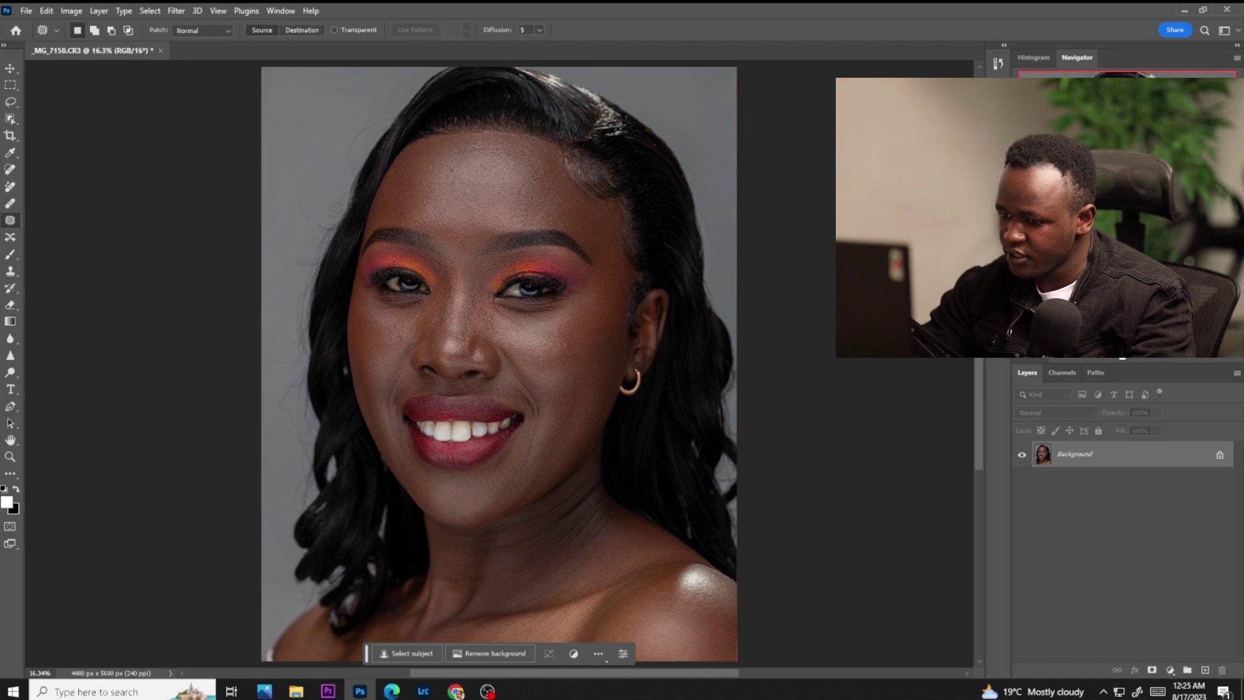
{"action": "key", "text": "ctrl+j"}
{"action": "key", "text": "ctrl+j"}
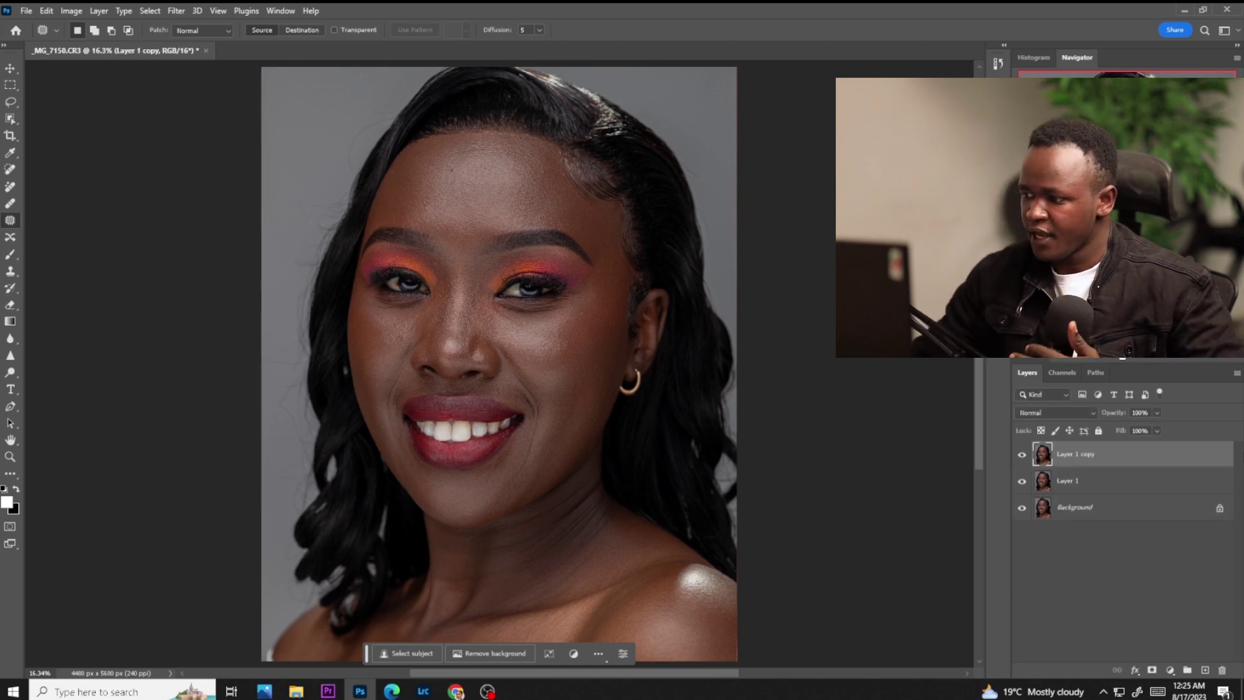
Rename the top copy 'texture' and Layer 1 'col'
{"action": "double_click", "coordinate": [1075, 454]}
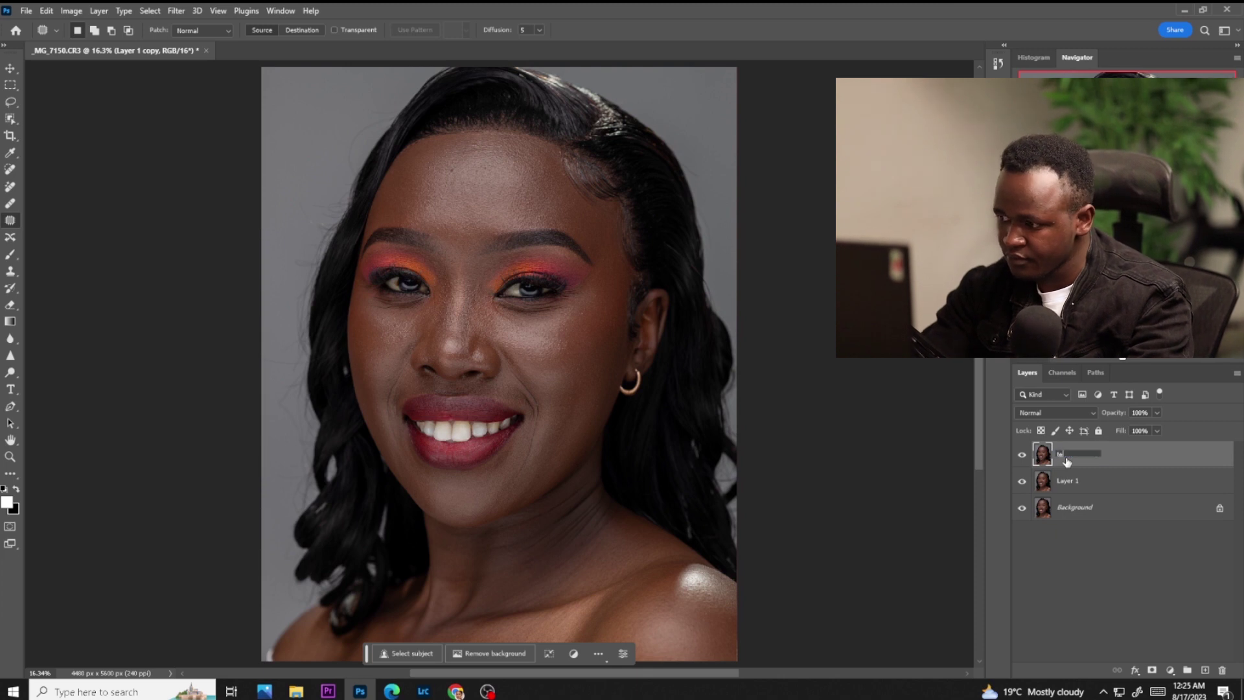
{"action": "type", "text": "texture"}
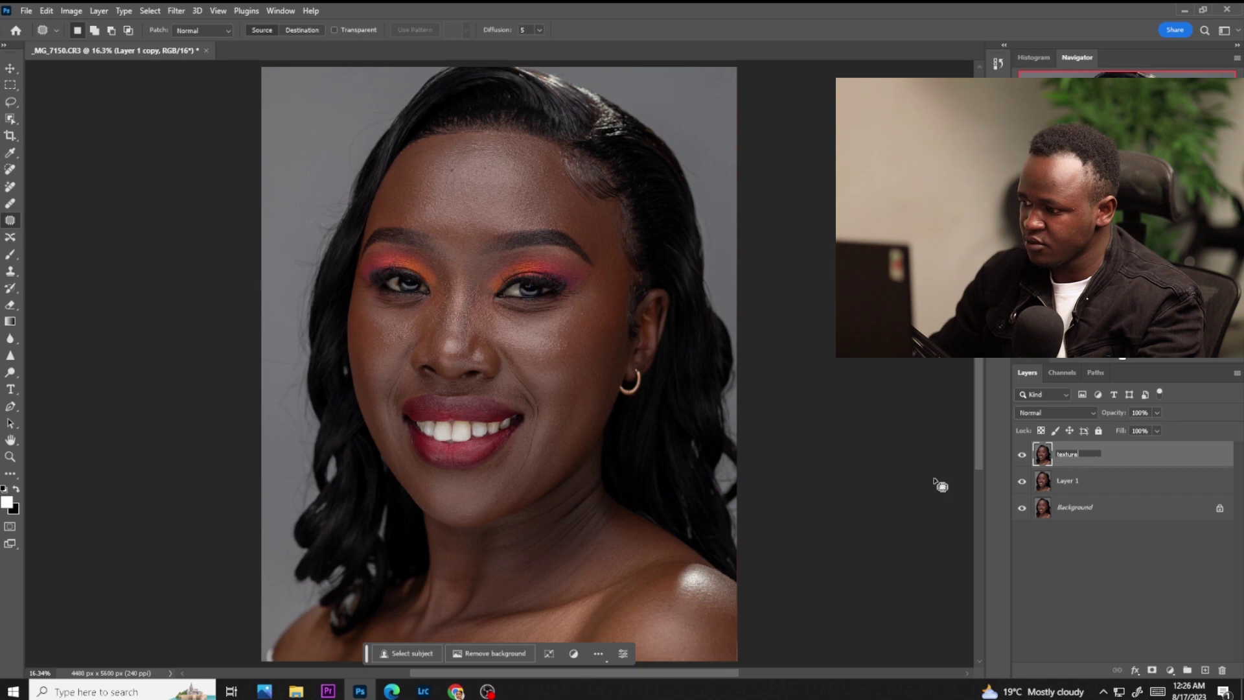
{"action": "double_click", "coordinate": [1063, 480]}
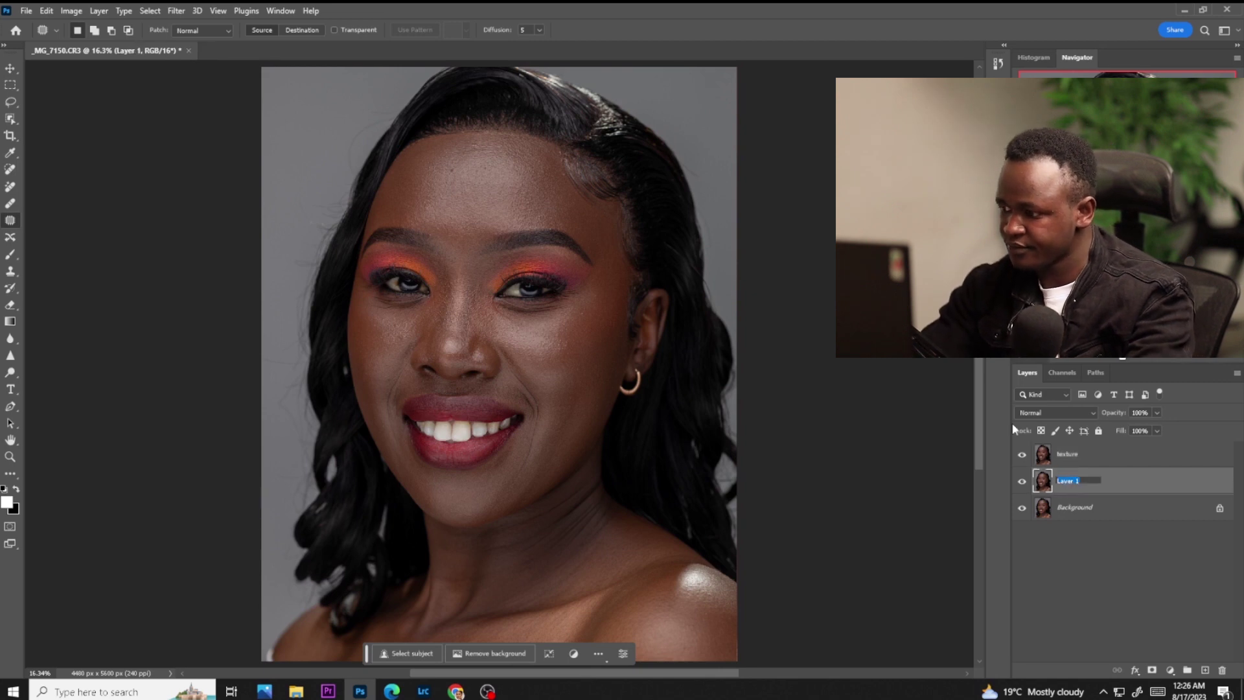
{"action": "type", "text": "colr"}
{"action": "key", "text": "BackSpace"}
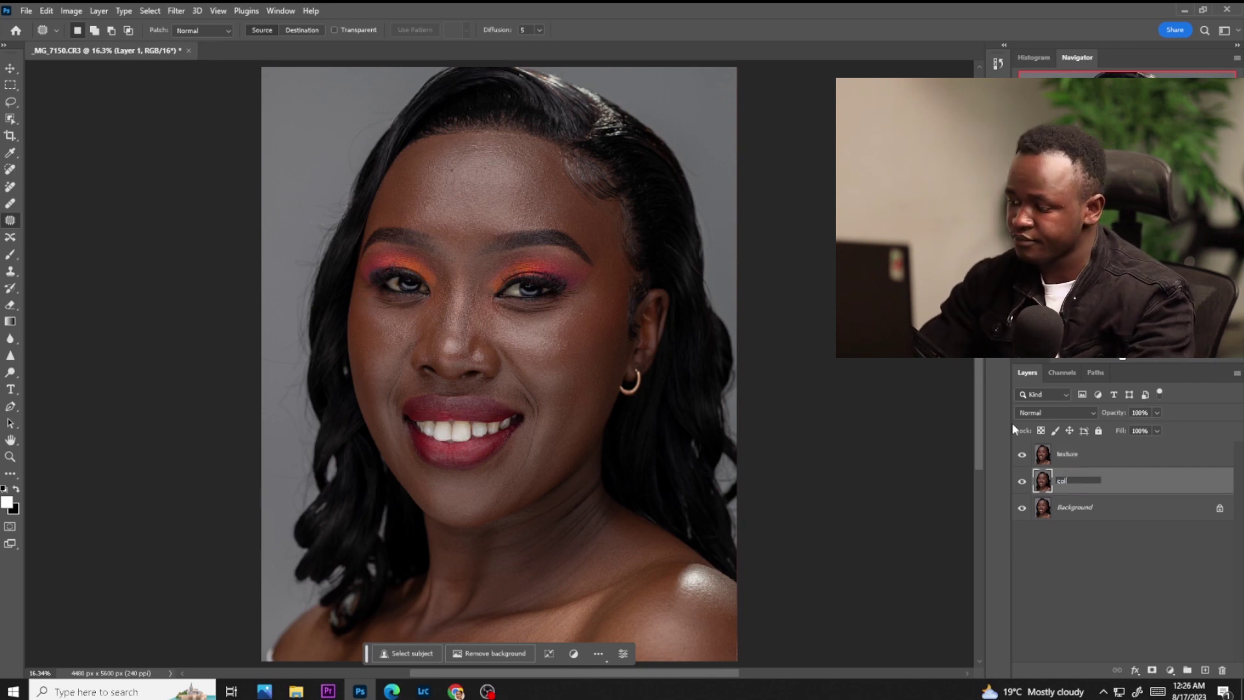
{"action": "key", "text": "Return"}
Dismiss the layer style settings for col and hide the texture layer
{"action": "key", "text": "r"}
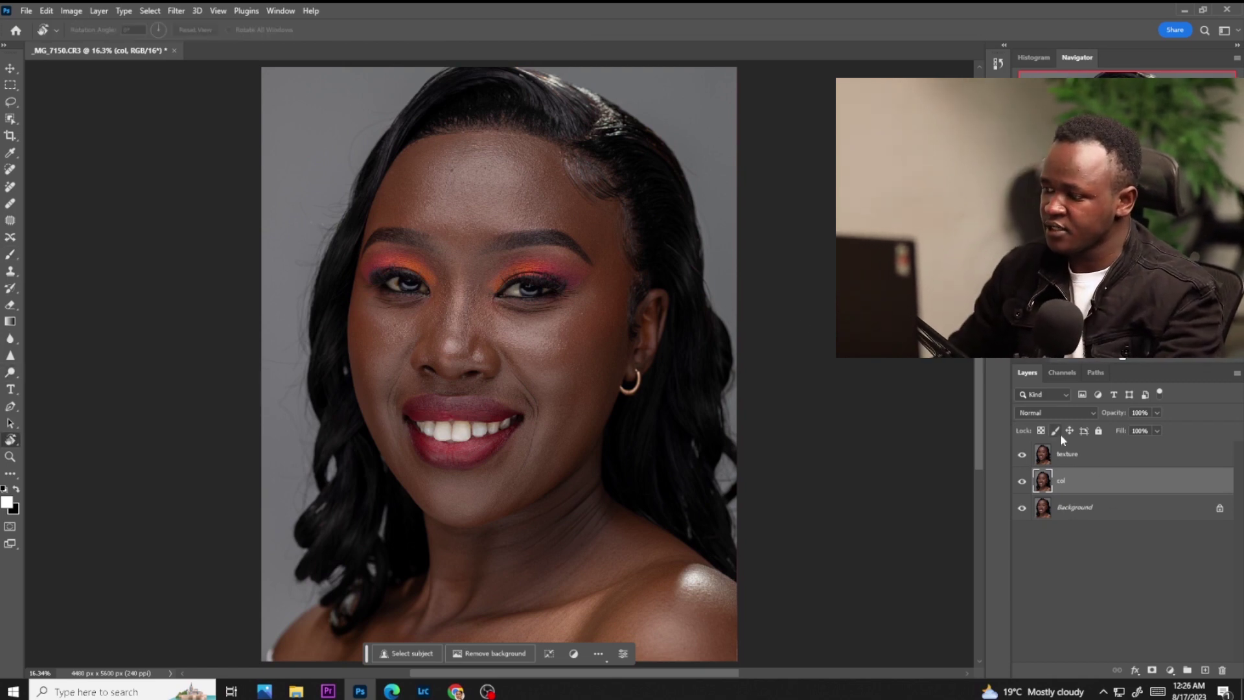
{"action": "double_click", "coordinate": [1077, 485]}
{"action": "key", "text": "Escape"}
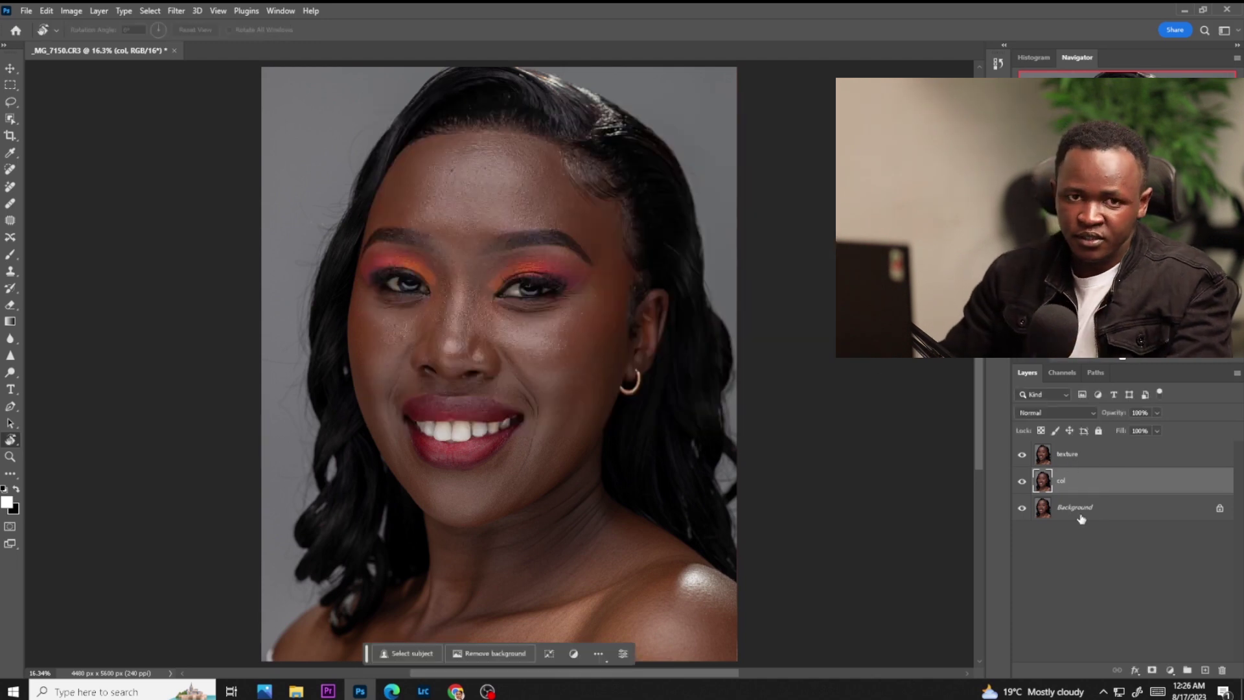
{"action": "key", "text": "r"}
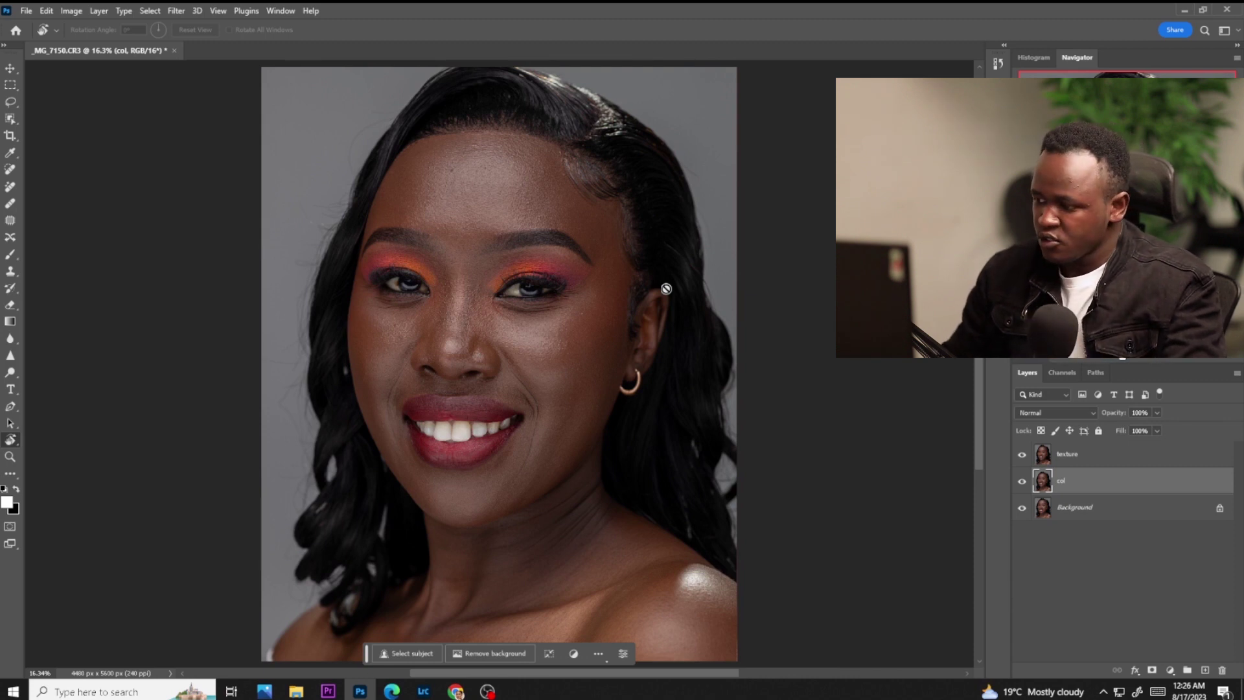
{"action": "left_click", "coordinate": [1022, 454]}
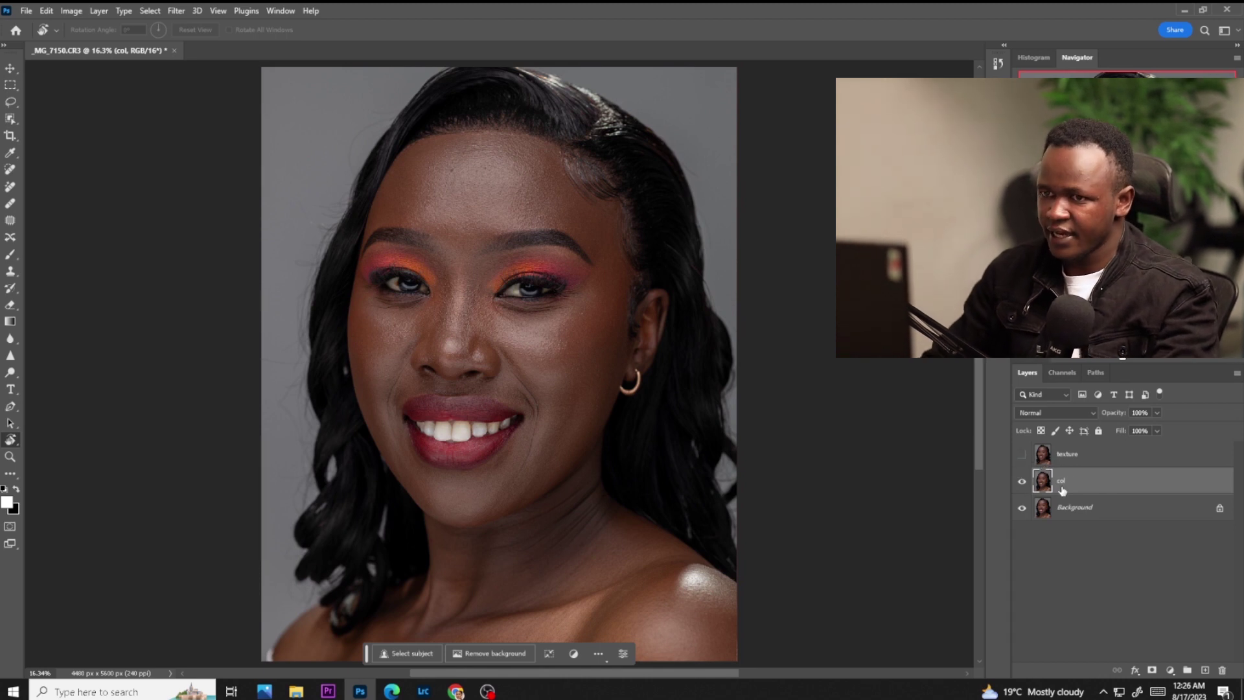
Apply a 10-pixel Gaussian Blur to col, then select texture and make it visible
{"action": "left_click", "coordinate": [175, 10]}
{"action": "mouse_move", "coordinate": [194, 177]}
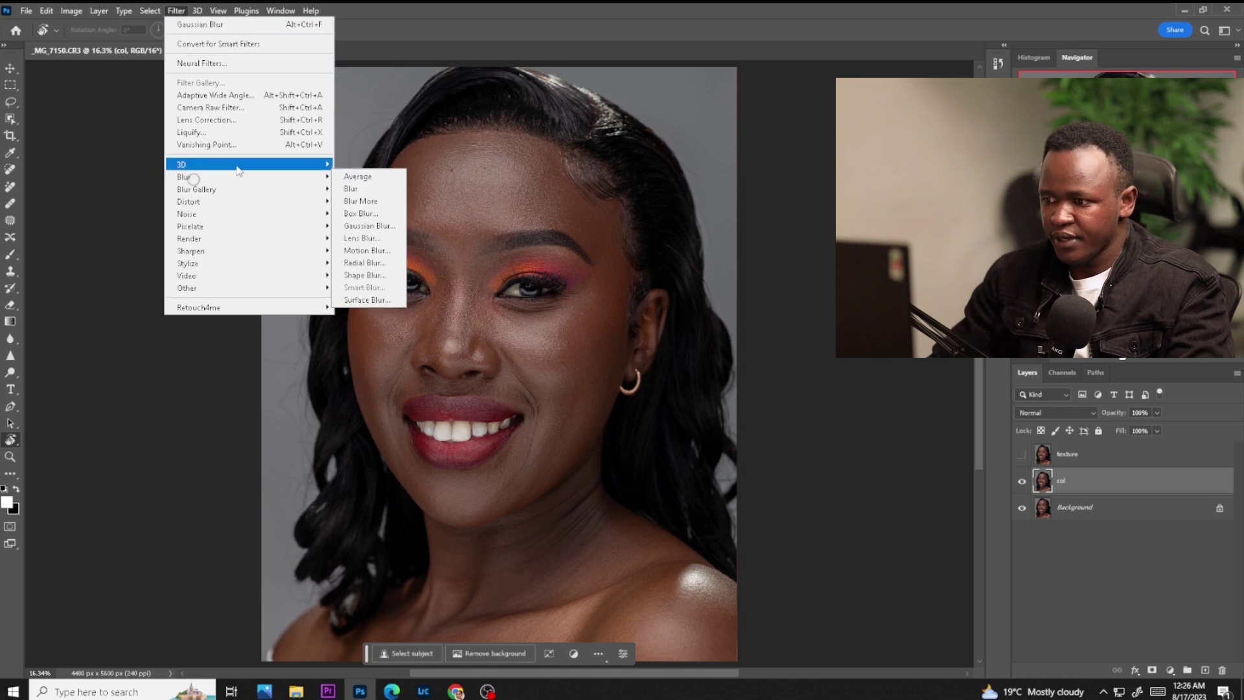
{"action": "left_click", "coordinate": [366, 225]}
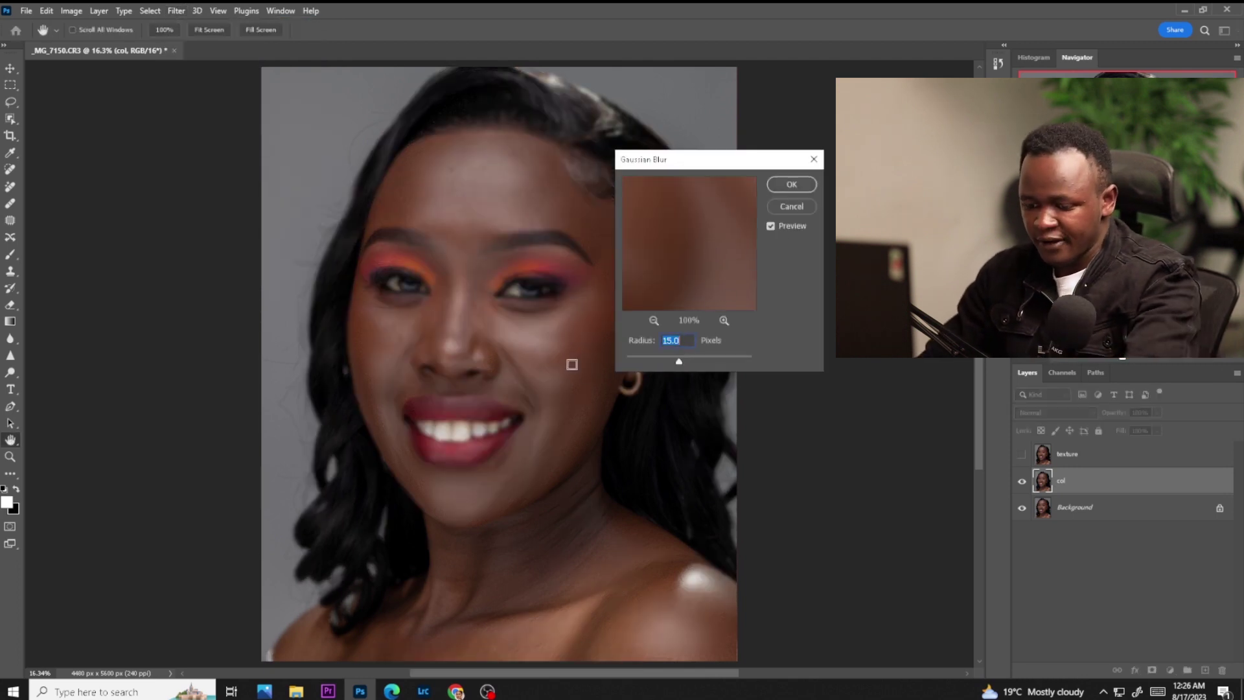
{"action": "type", "text": "10"}
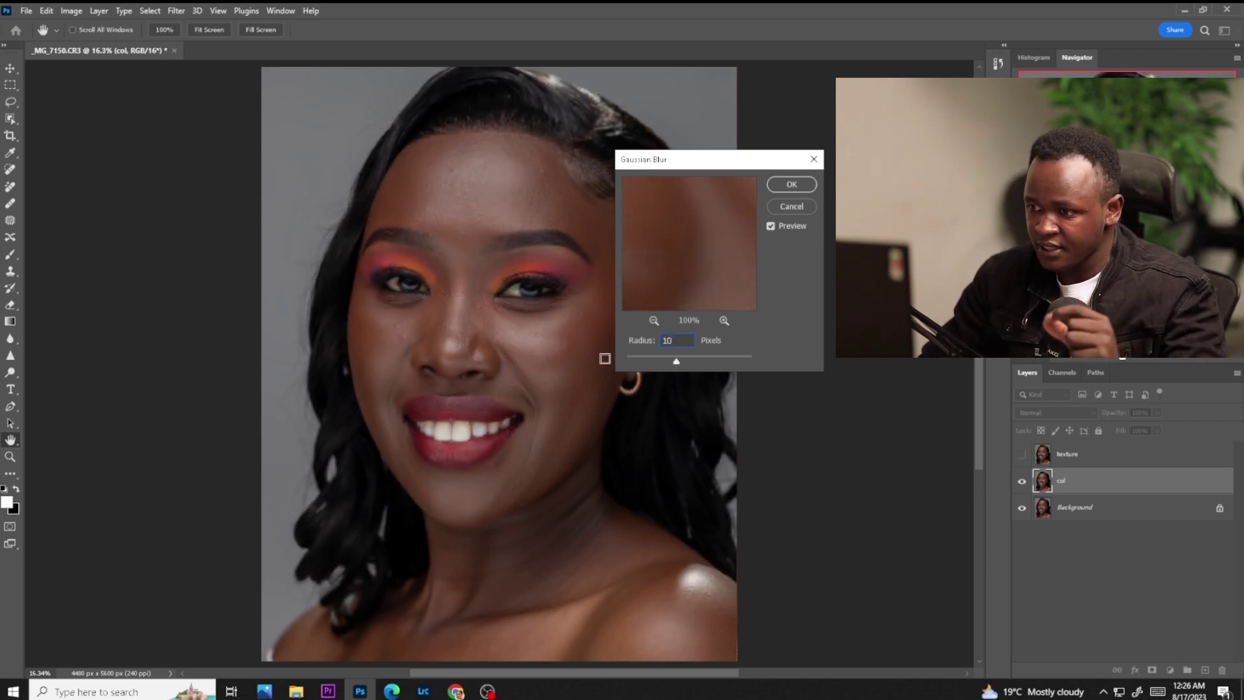
{"action": "left_click", "coordinate": [539, 325]}
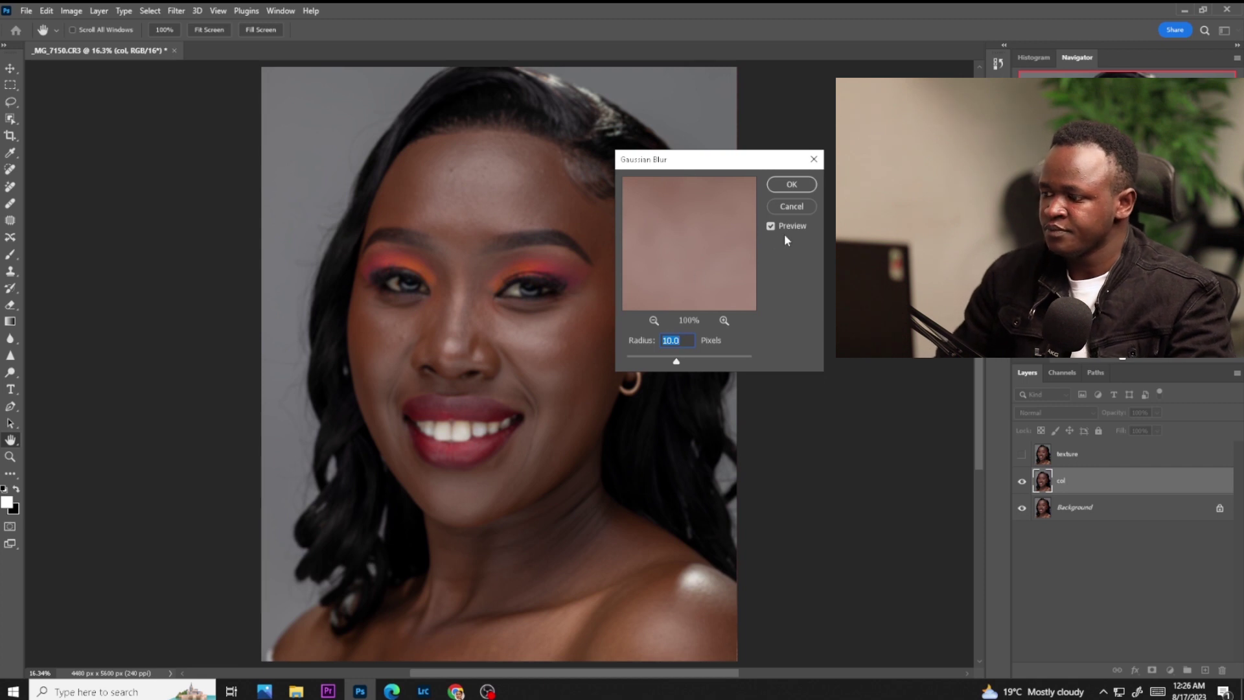
{"action": "left_click", "coordinate": [792, 185]}
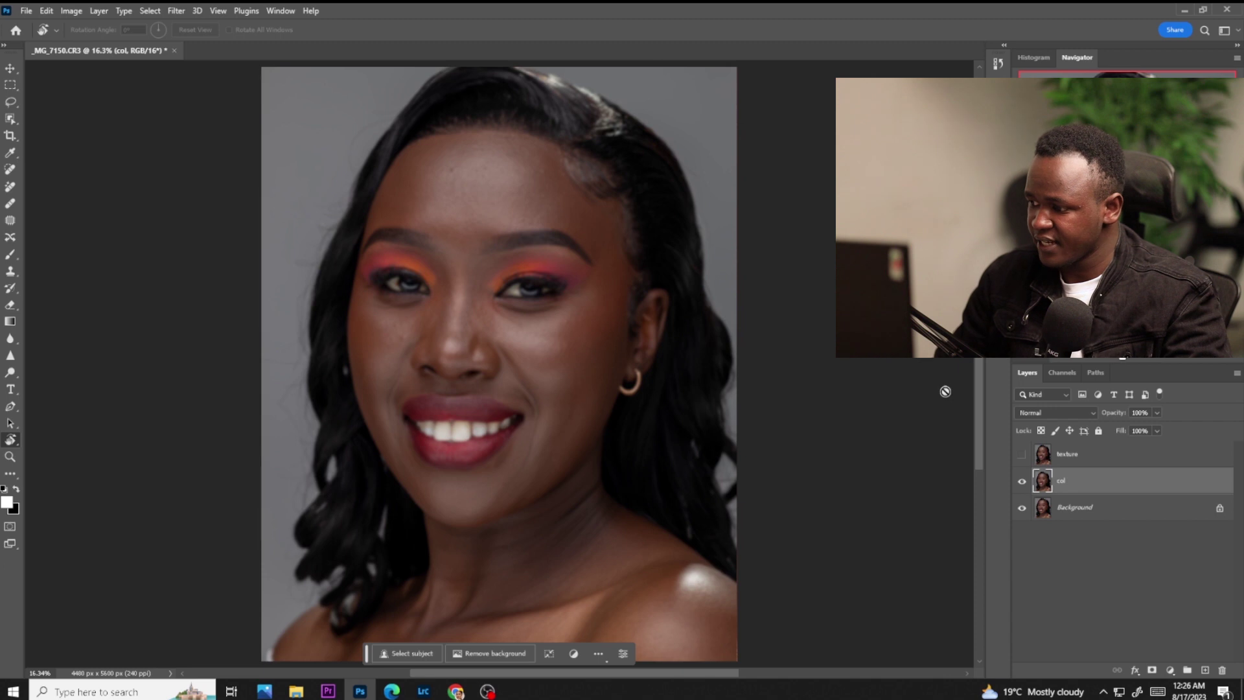
{"action": "left_click", "coordinate": [1068, 454]}
{"action": "left_click", "coordinate": [1021, 453]}
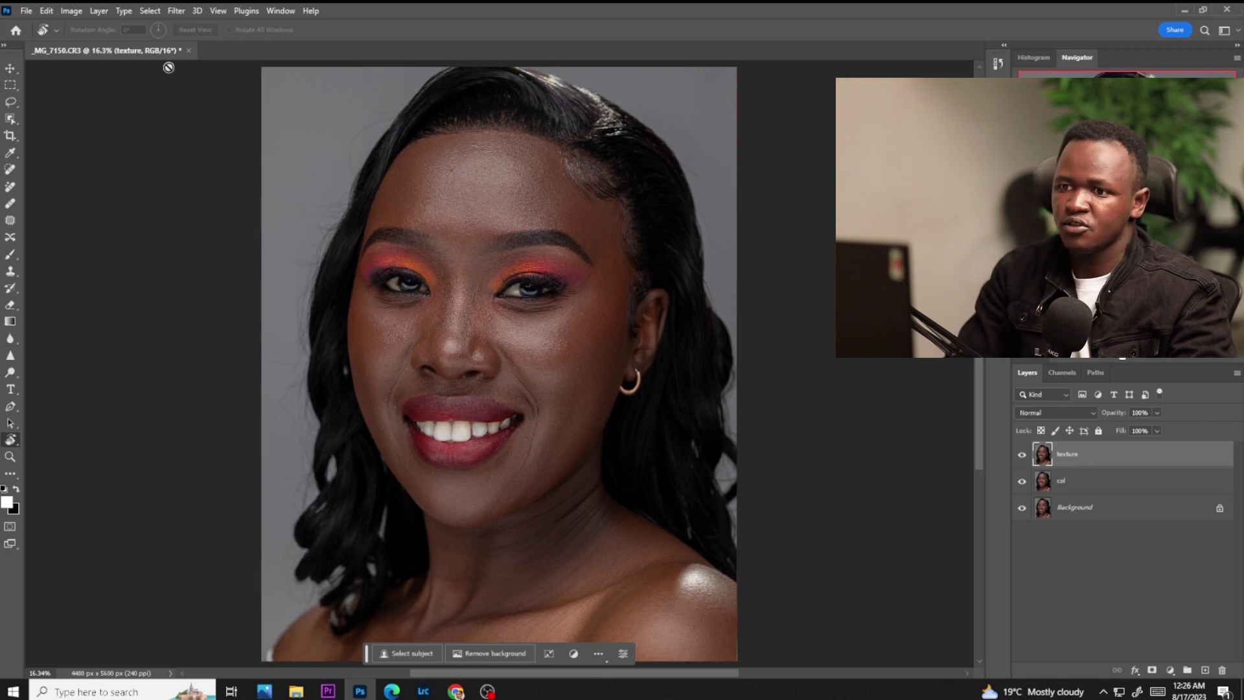
Apply inverted col onto texture with Add blending at scale 2, then blend texture in Linear Light
{"action": "left_click", "coordinate": [71, 10]}
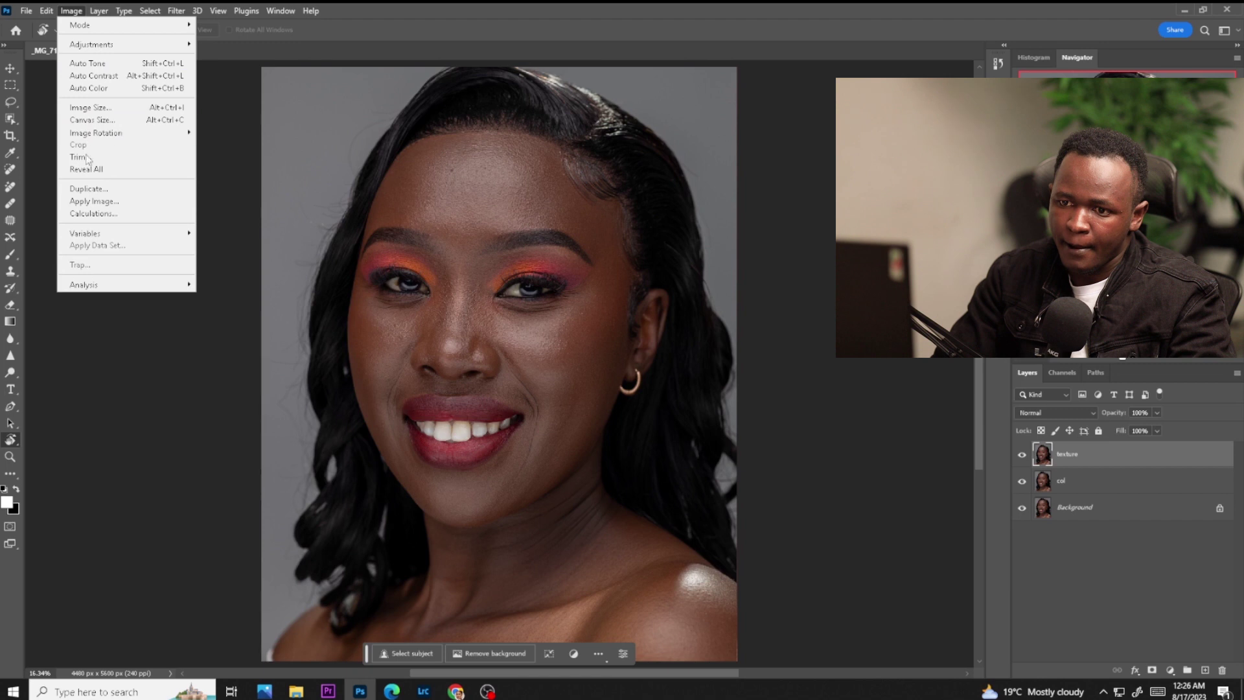
{"action": "left_click", "coordinate": [85, 201]}
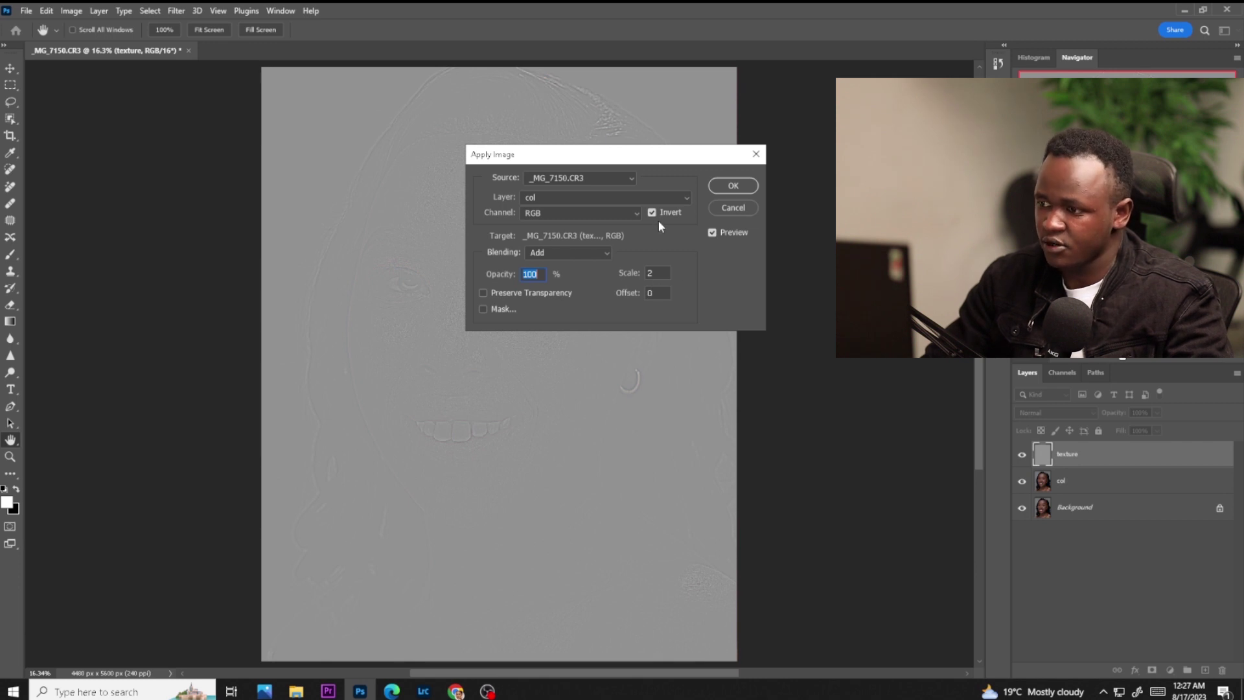
{"action": "left_click", "coordinate": [728, 186]}
{"action": "key", "text": "r"}
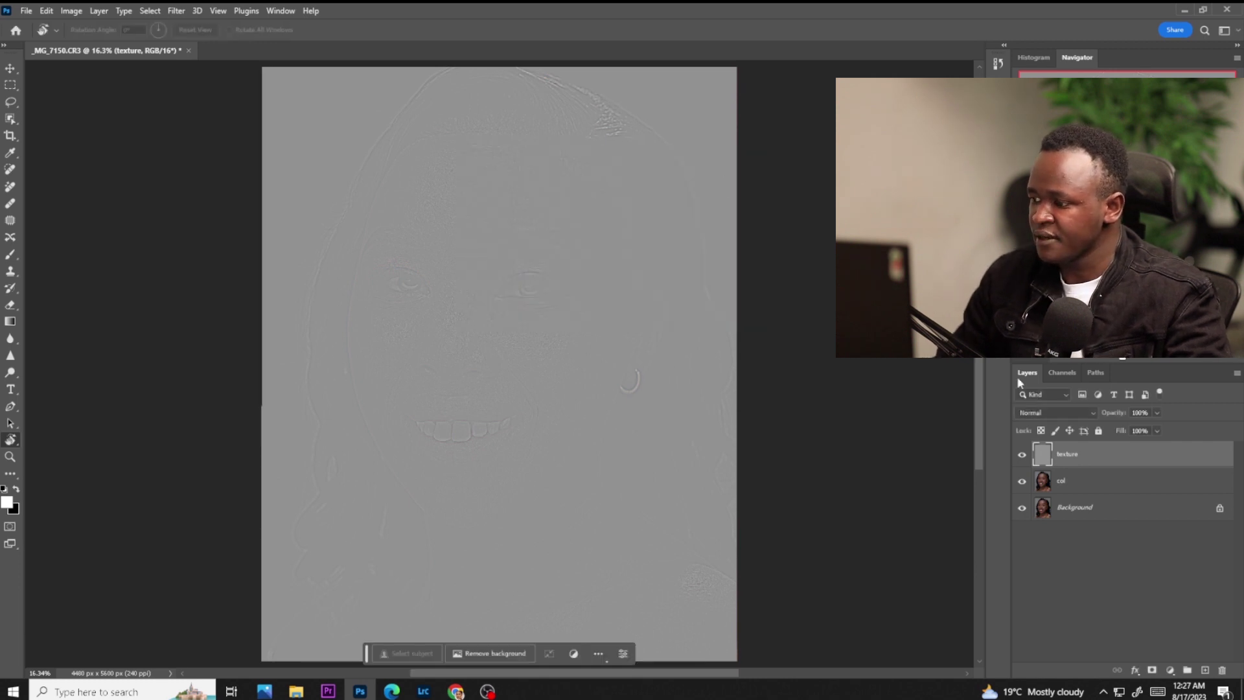
{"action": "left_click", "coordinate": [1049, 410]}
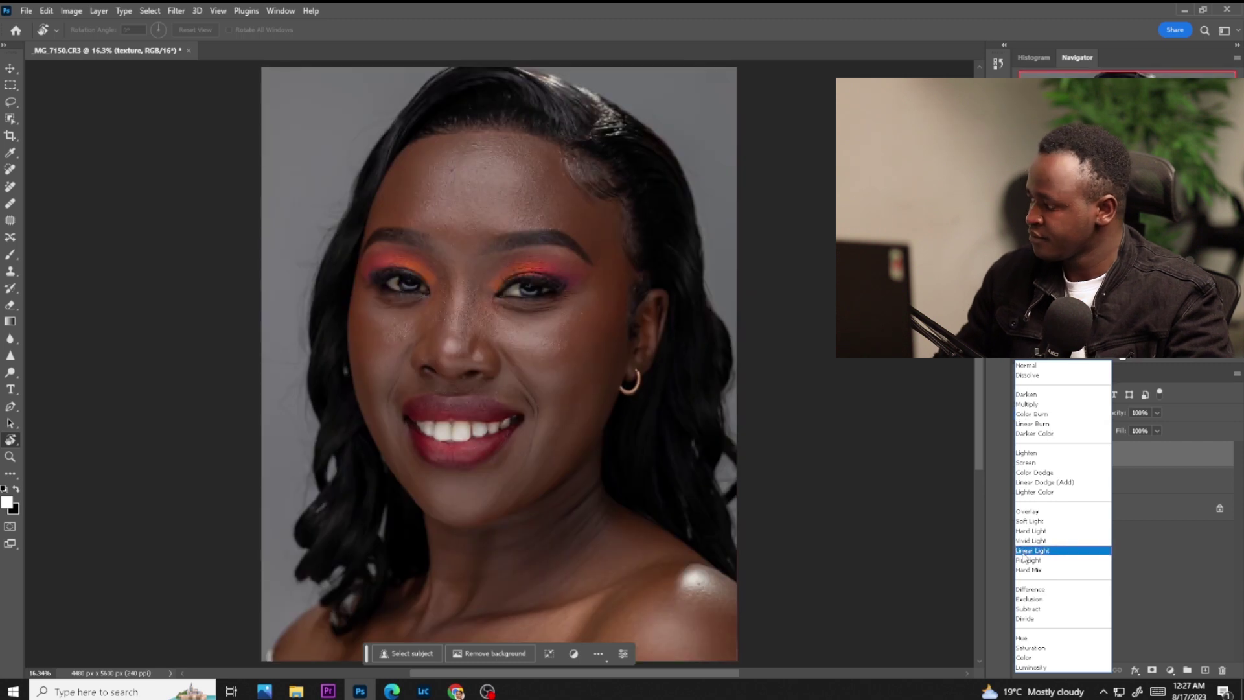
{"action": "left_click", "coordinate": [1017, 550]}
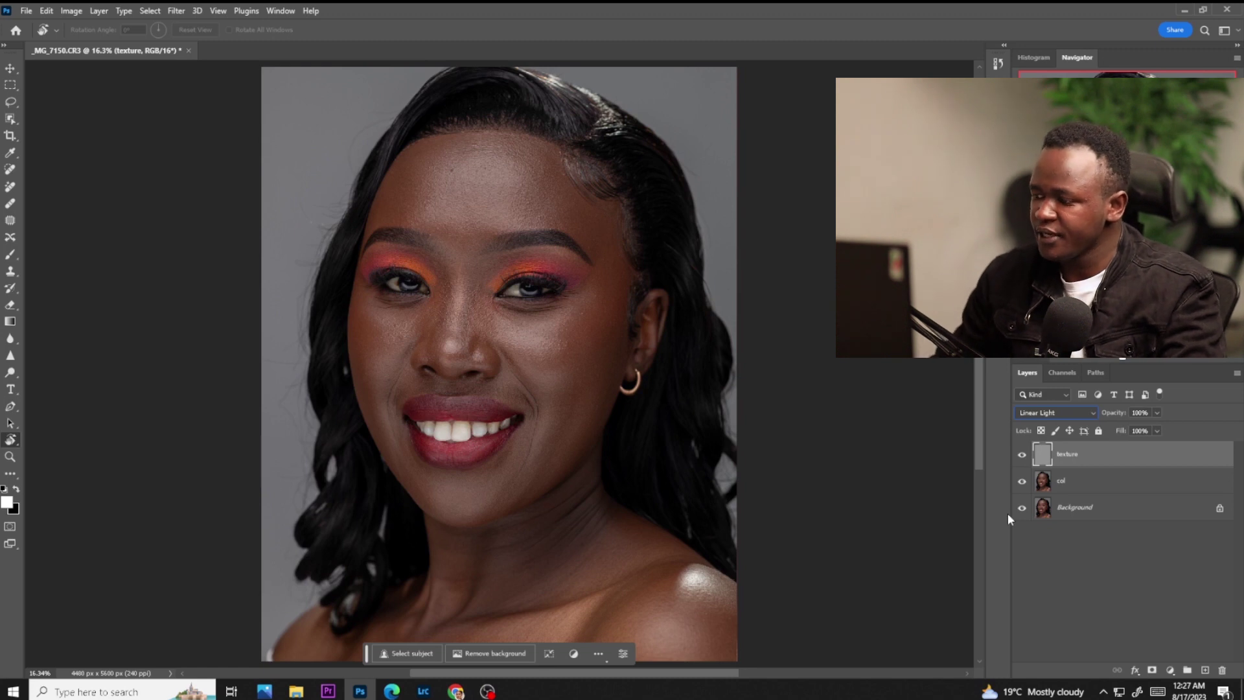
Add a Black & White adjustment layer, then select col and zoom in on the face
{"action": "left_click", "coordinate": [1162, 672]}
{"action": "left_click", "coordinate": [1095, 522]}
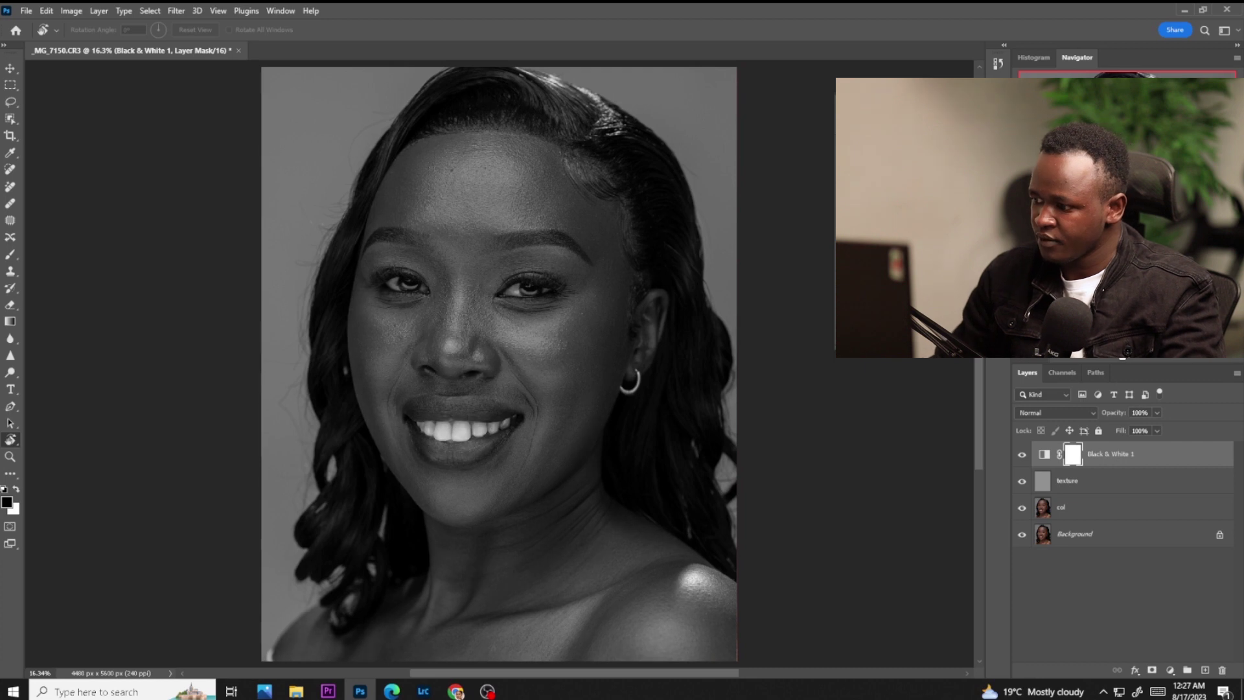
{"action": "left_click", "coordinate": [1074, 505]}
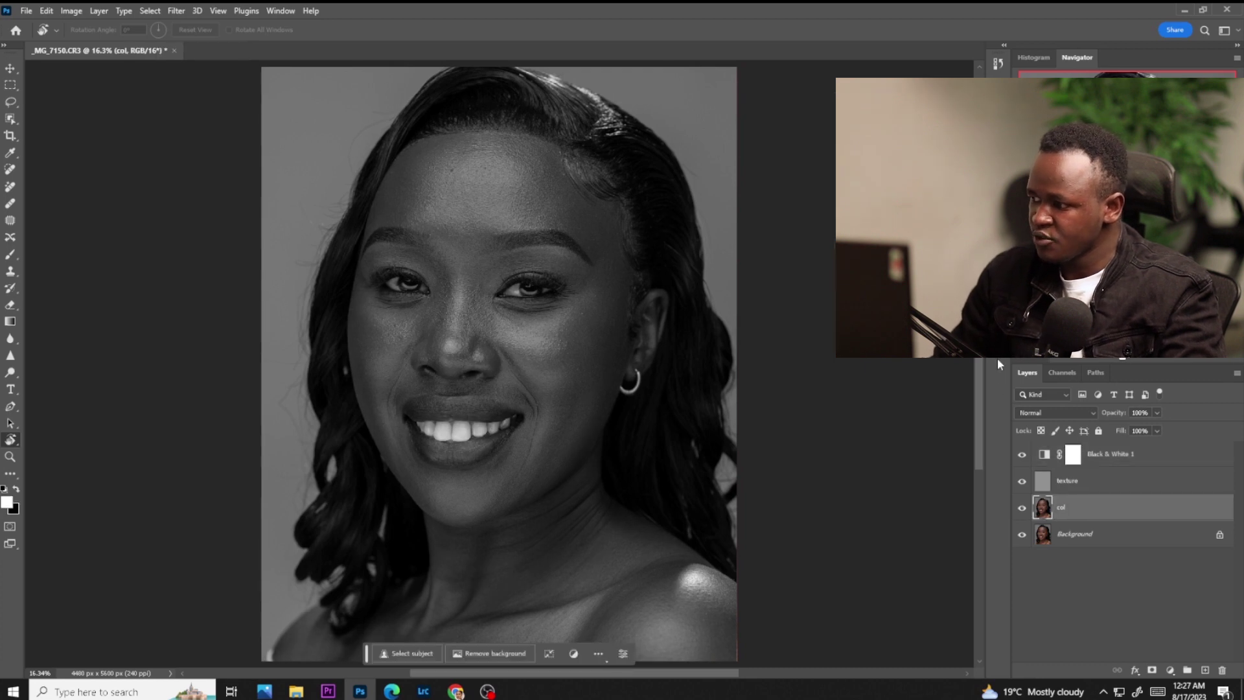
{"action": "key", "text": "ctrl+0"}
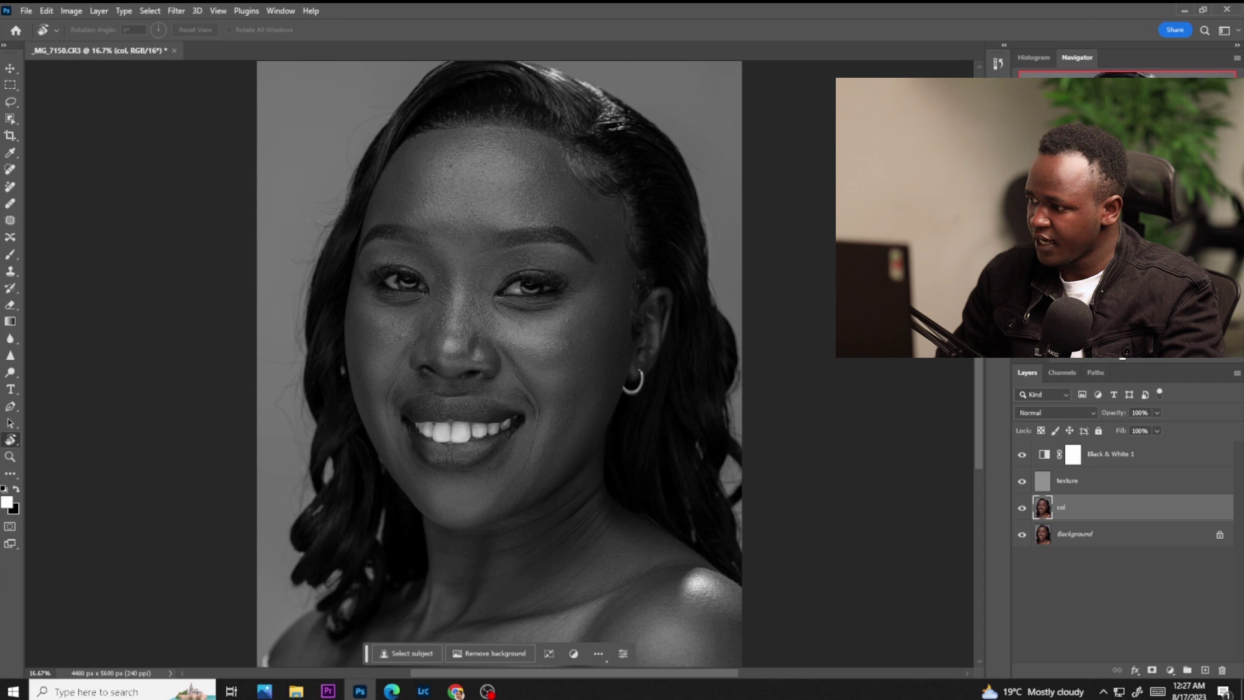
{"action": "key", "text": "ctrl+plus"}
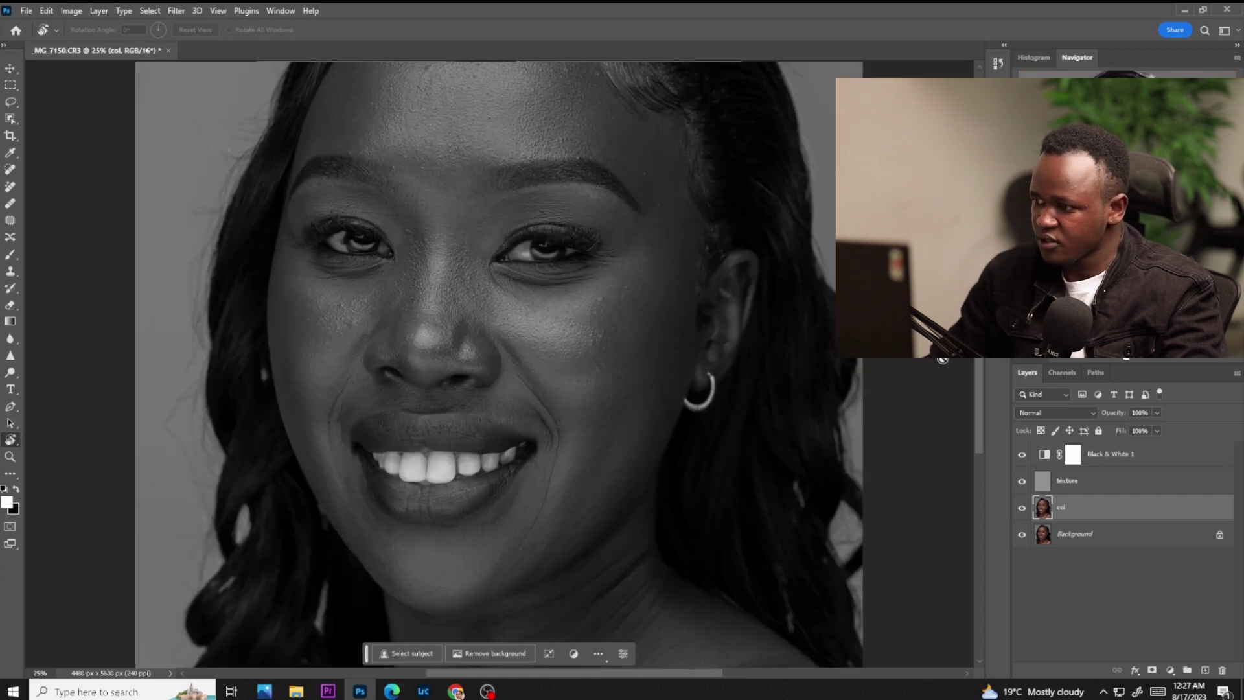
{"action": "scroll", "coordinate": [498, 362], "scroll_direction": "up", "scroll_amount": 3}
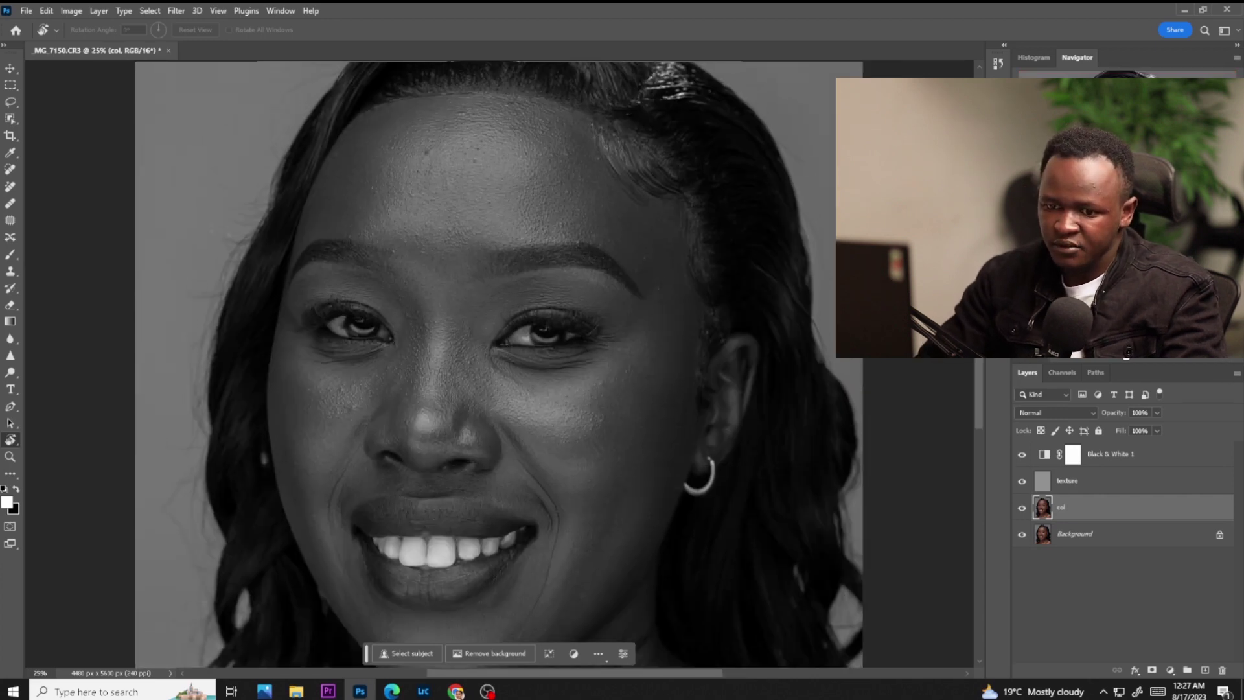
Switch to the Mixer Brush Tool
{"action": "key", "text": "b"}
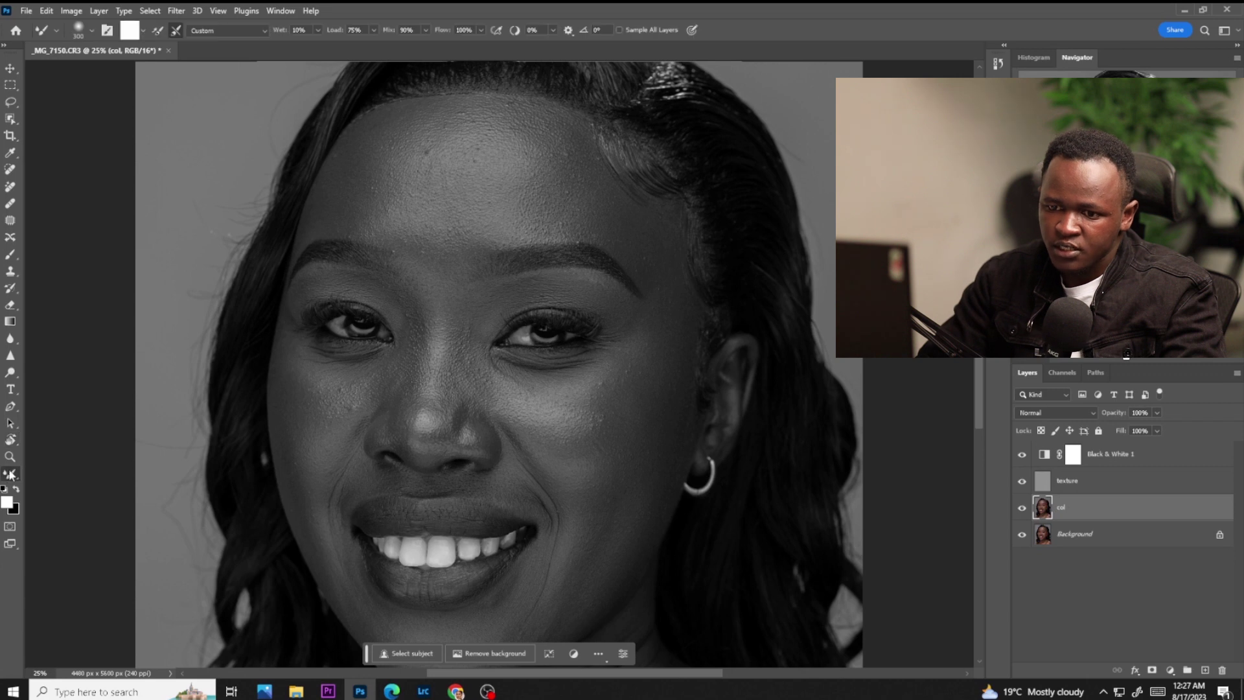
{"action": "right_click", "coordinate": [11, 475]}
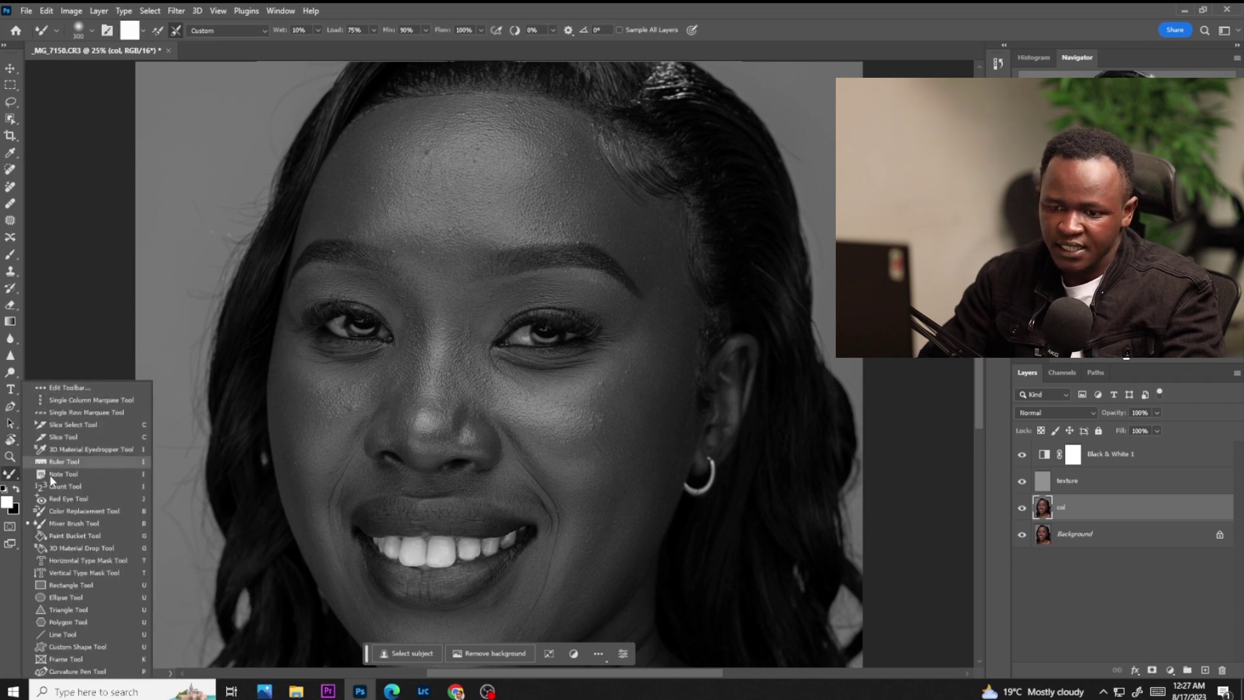
{"action": "left_click", "coordinate": [67, 525]}
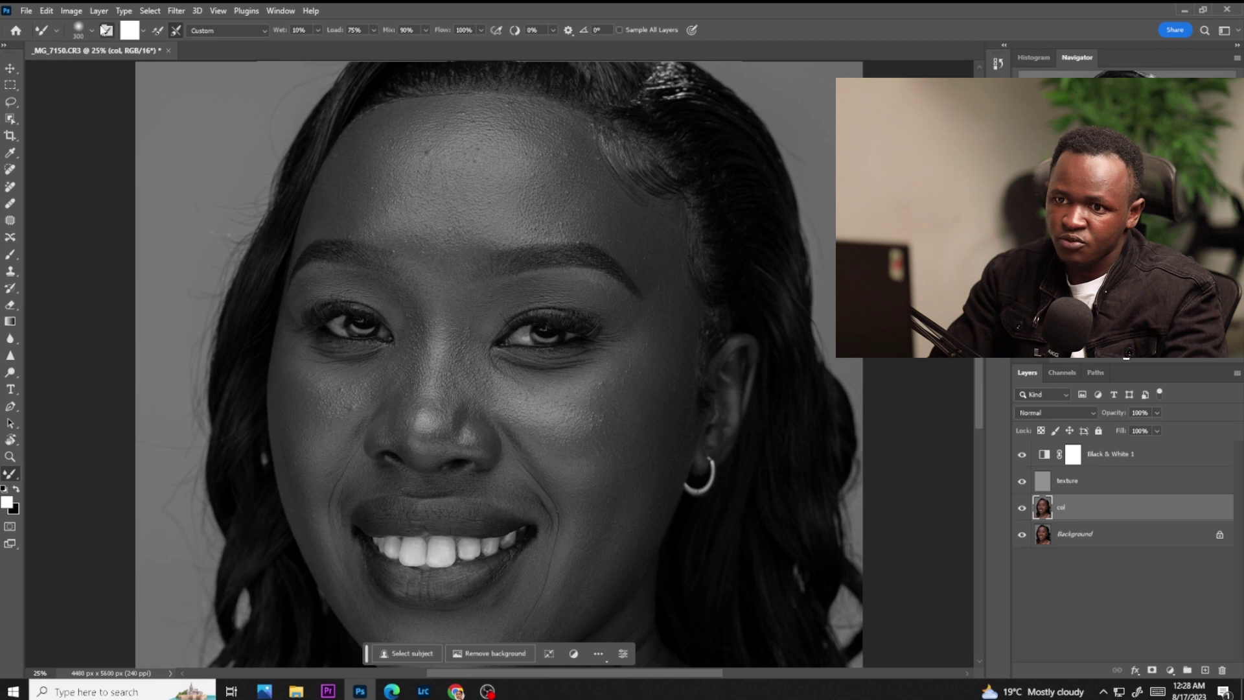
Clean the leftover paint off the Mixer Brush
{"action": "left_click", "coordinate": [106, 30]}
{"action": "left_click", "coordinate": [91, 29]}
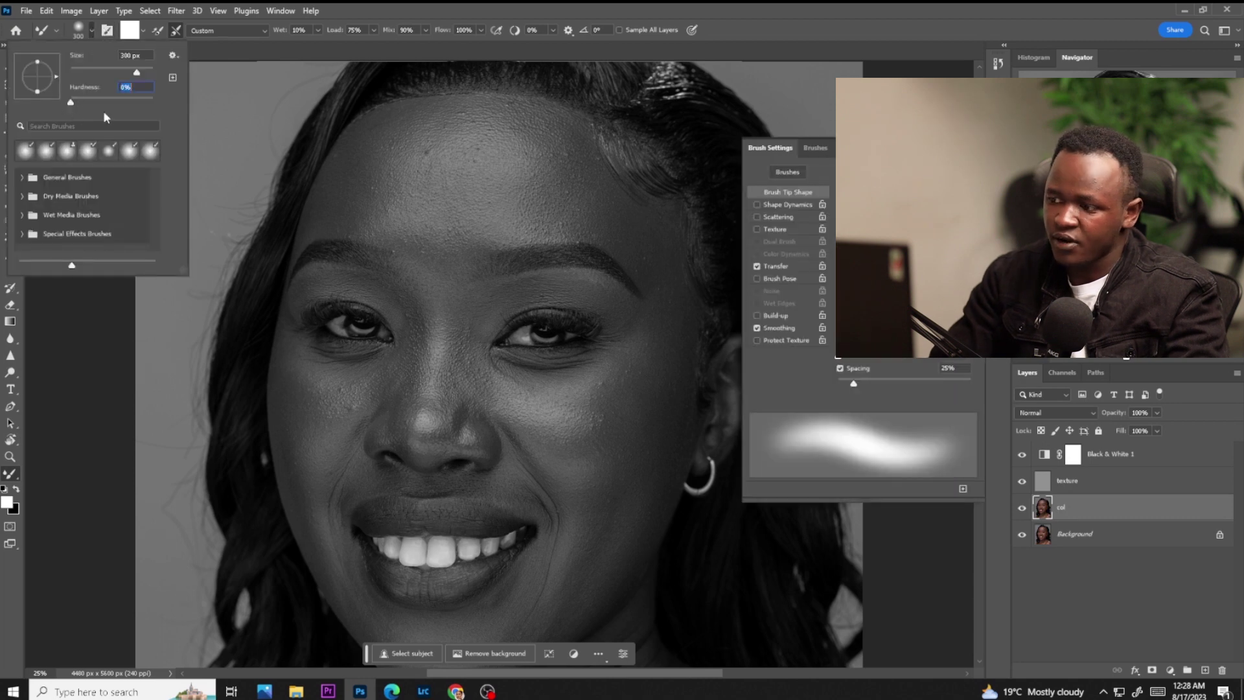
{"action": "left_click", "coordinate": [214, 106]}
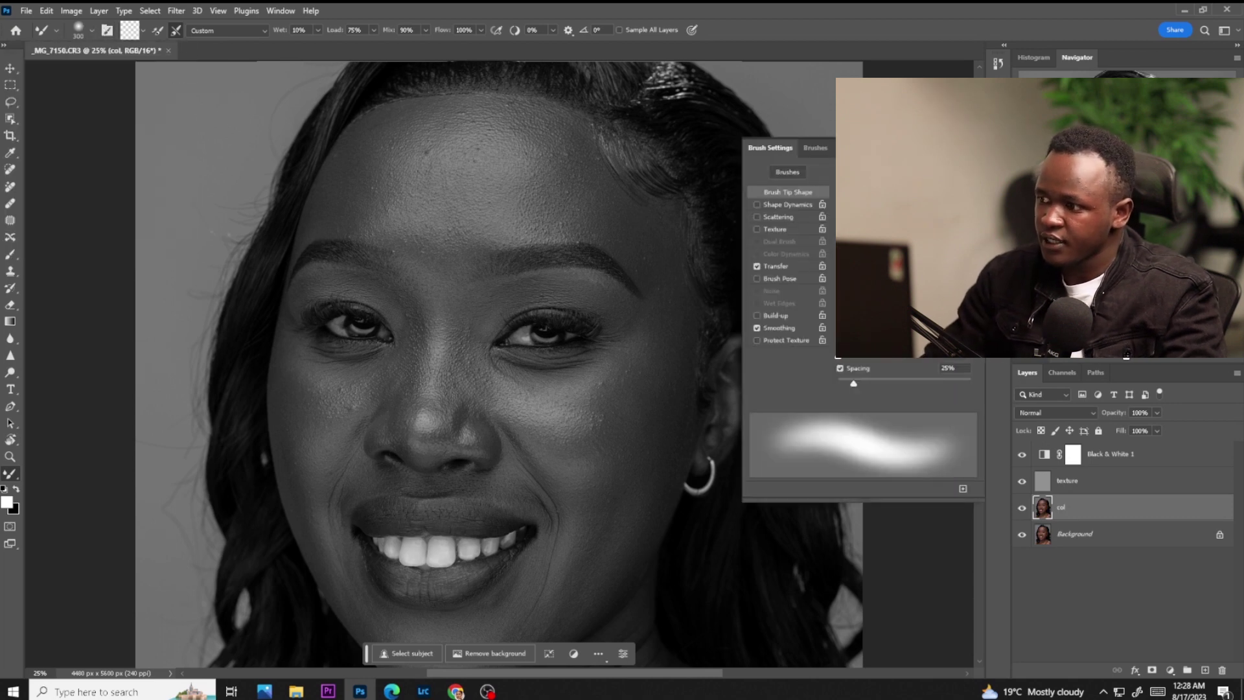
{"action": "key", "text": "F5"}
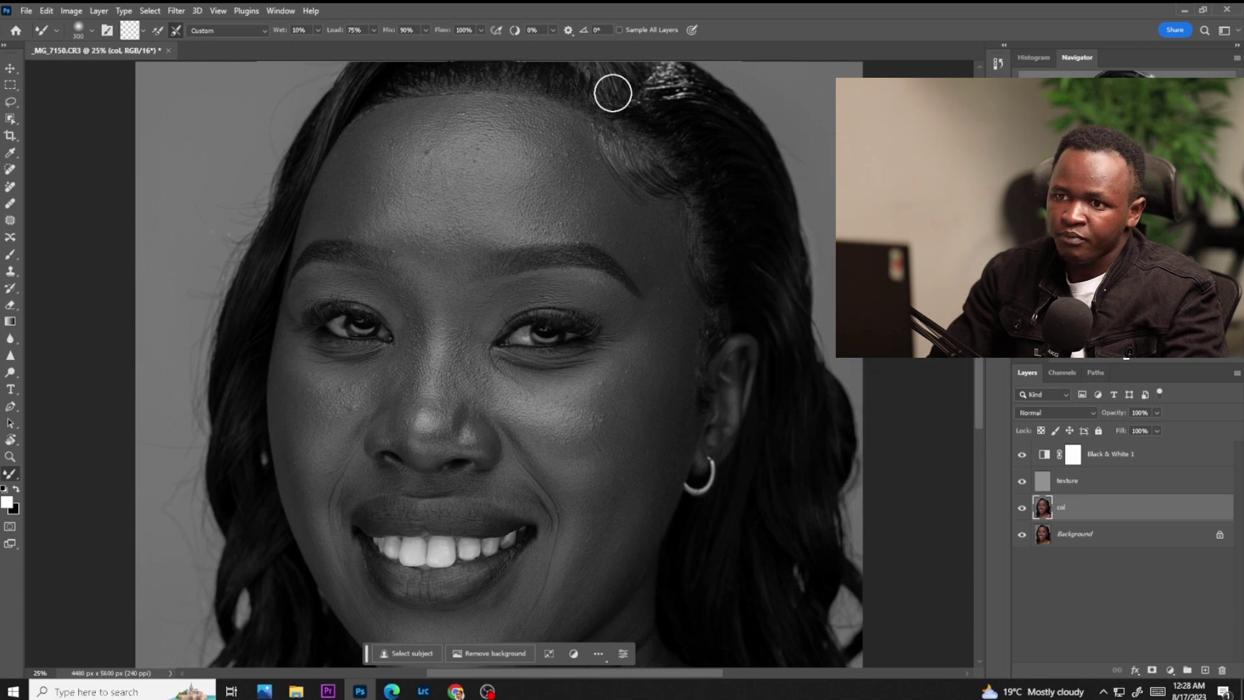
{"action": "left_click", "coordinate": [143, 31]}
{"action": "left_click", "coordinate": [147, 59]}
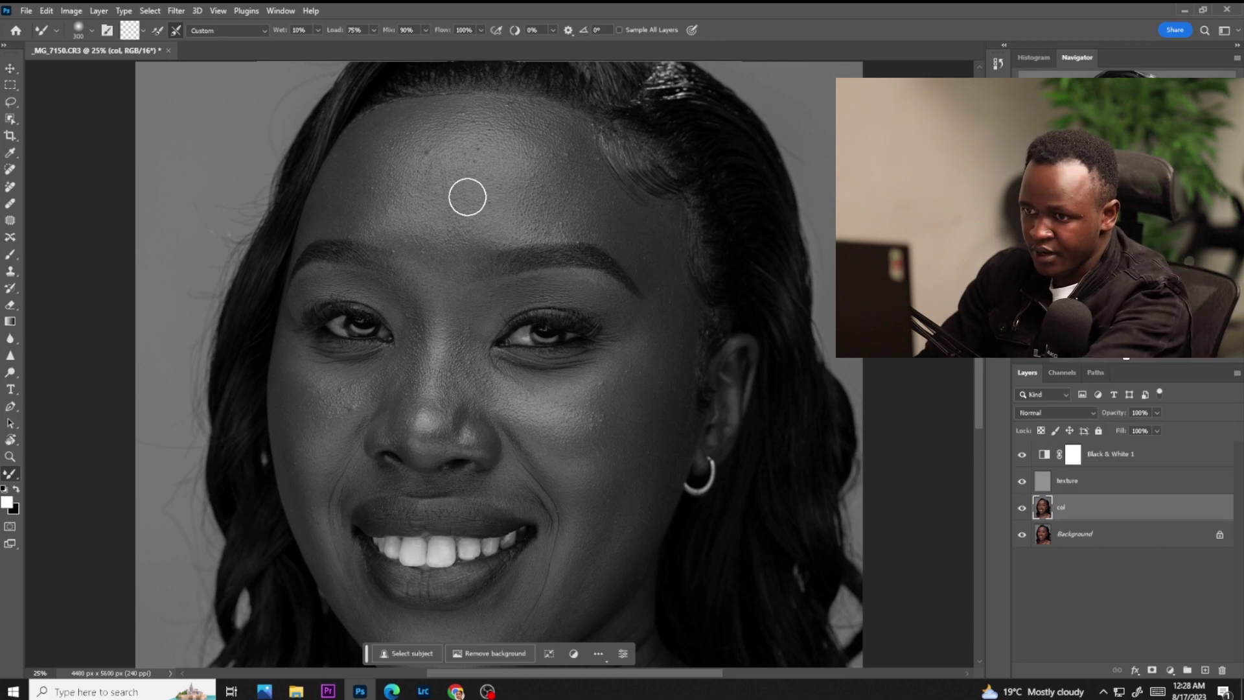
Blend forehead and cheek tones on col with a 200–500 px brush, toggling Black & White 1 to check colour
{"action": "key", "text": "bracketright"}
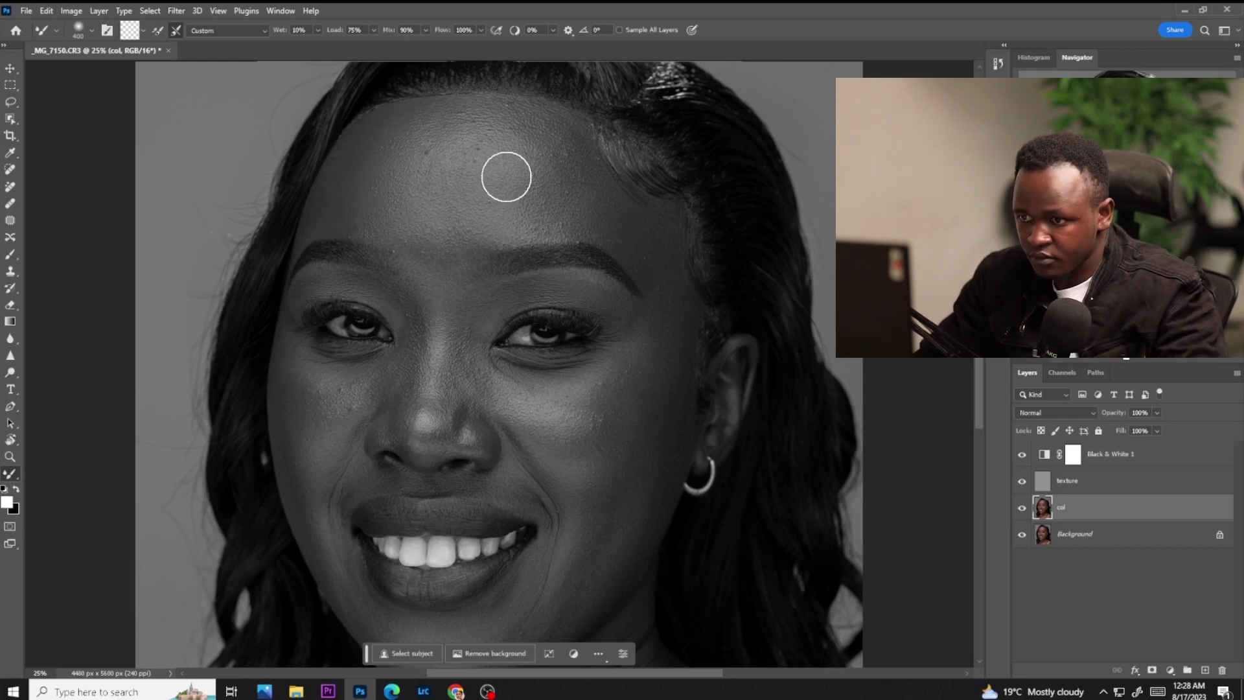
{"action": "key", "text": "bracketright"}
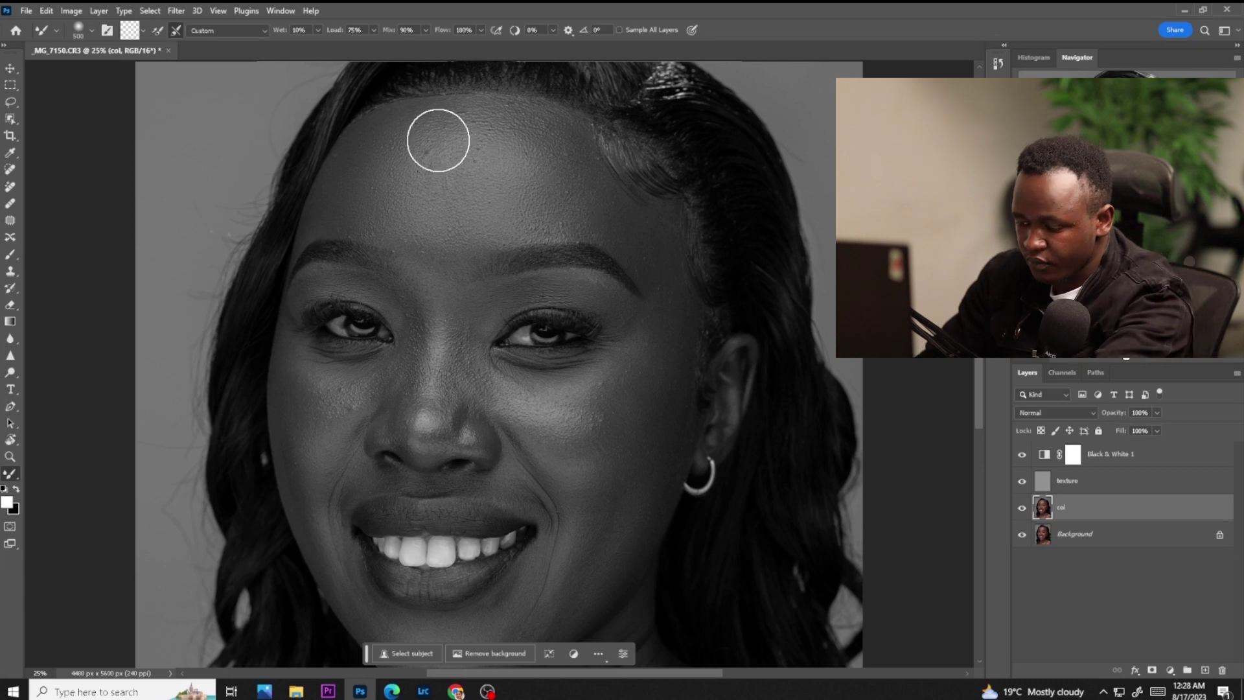
{"action": "key", "text": "bracketleft"}
{"action": "key", "text": "bracketleft"}
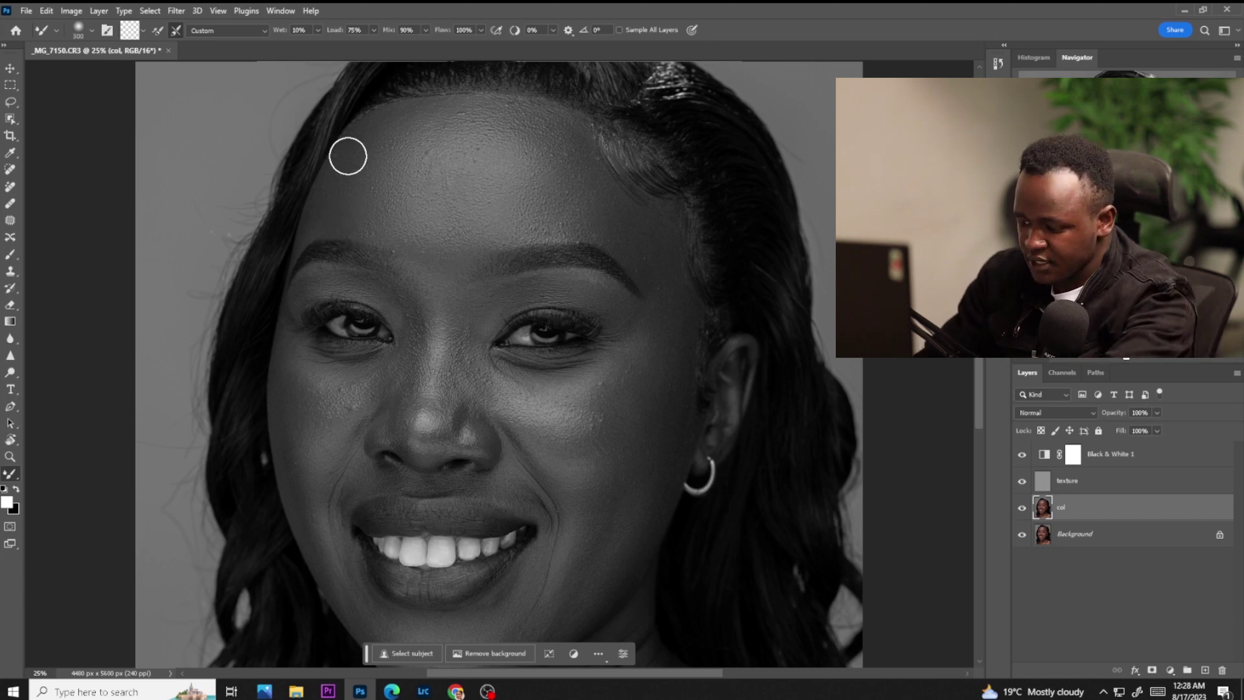
{"action": "key", "text": "bracketright"}
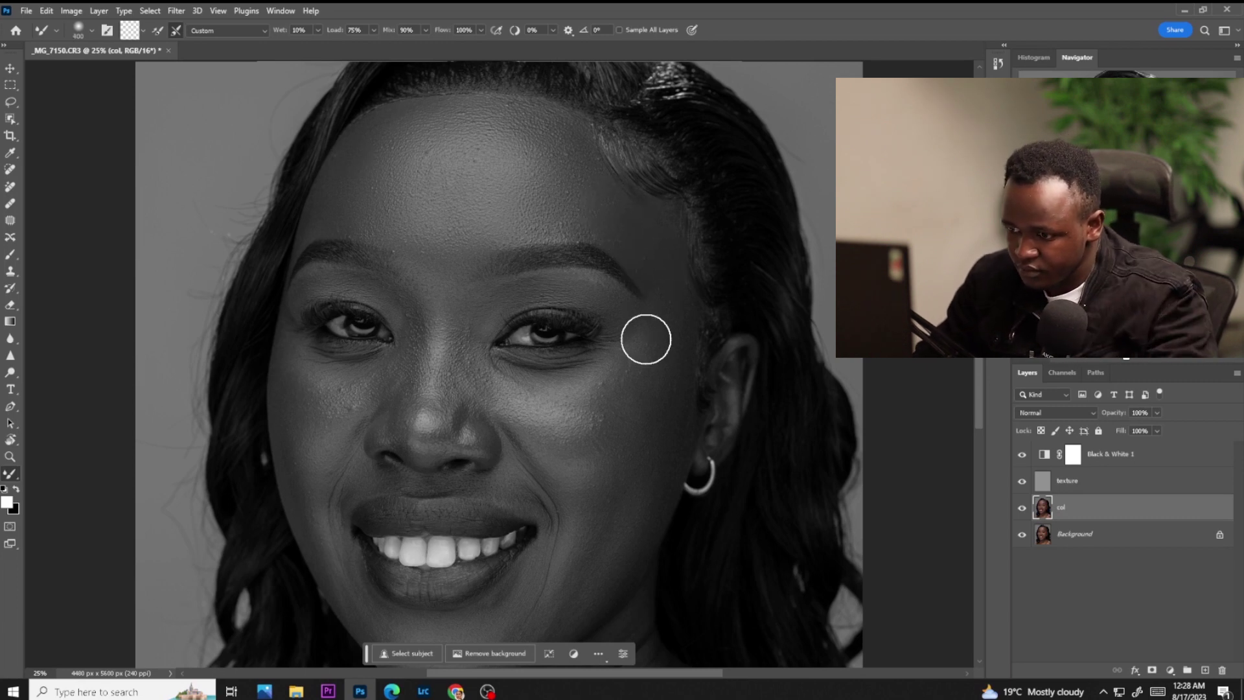
{"action": "key", "text": "bracketleft"}
{"action": "key", "text": "bracketleft"}
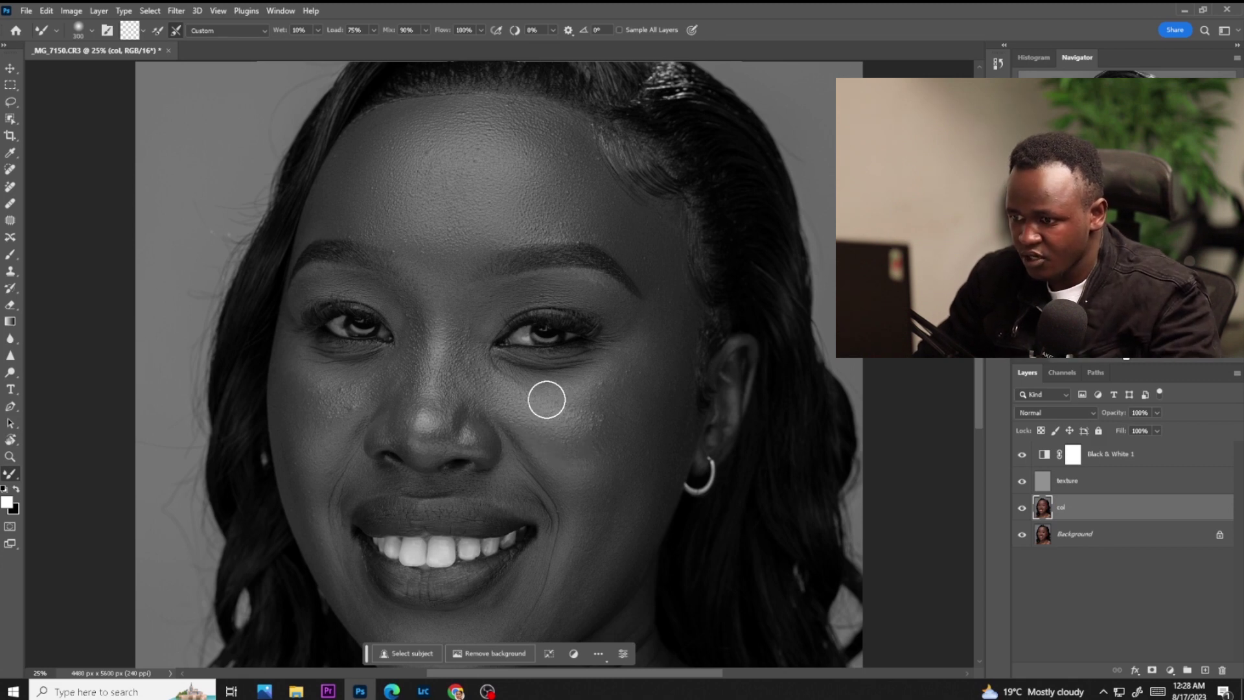
{"action": "key", "text": "bracketright"}
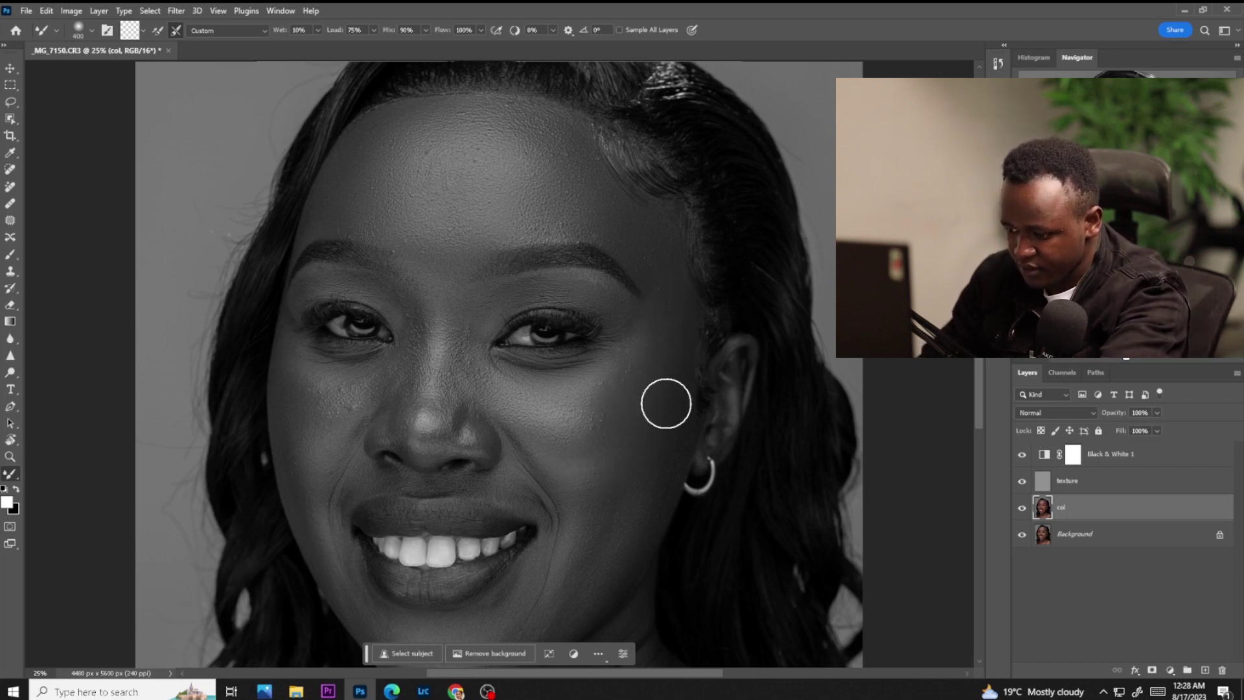
{"action": "key", "text": "bracketleft"}
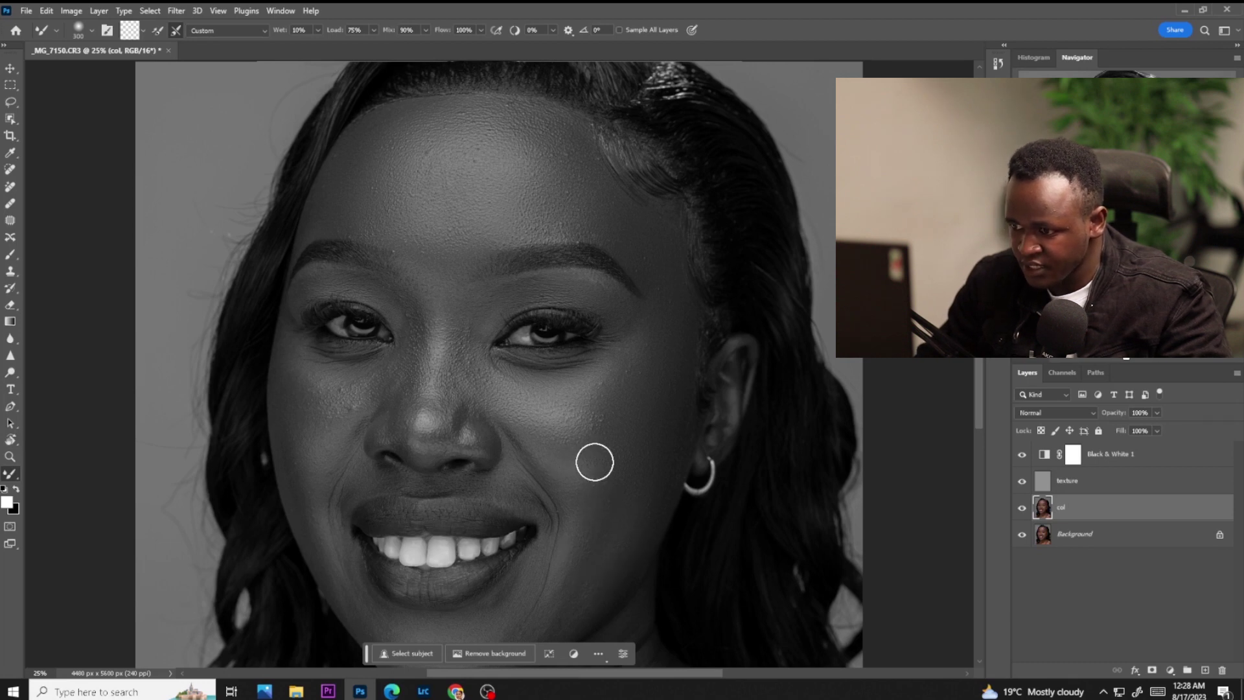
{"action": "left_click", "coordinate": [1023, 455]}
{"action": "left_click", "coordinate": [1023, 455]}
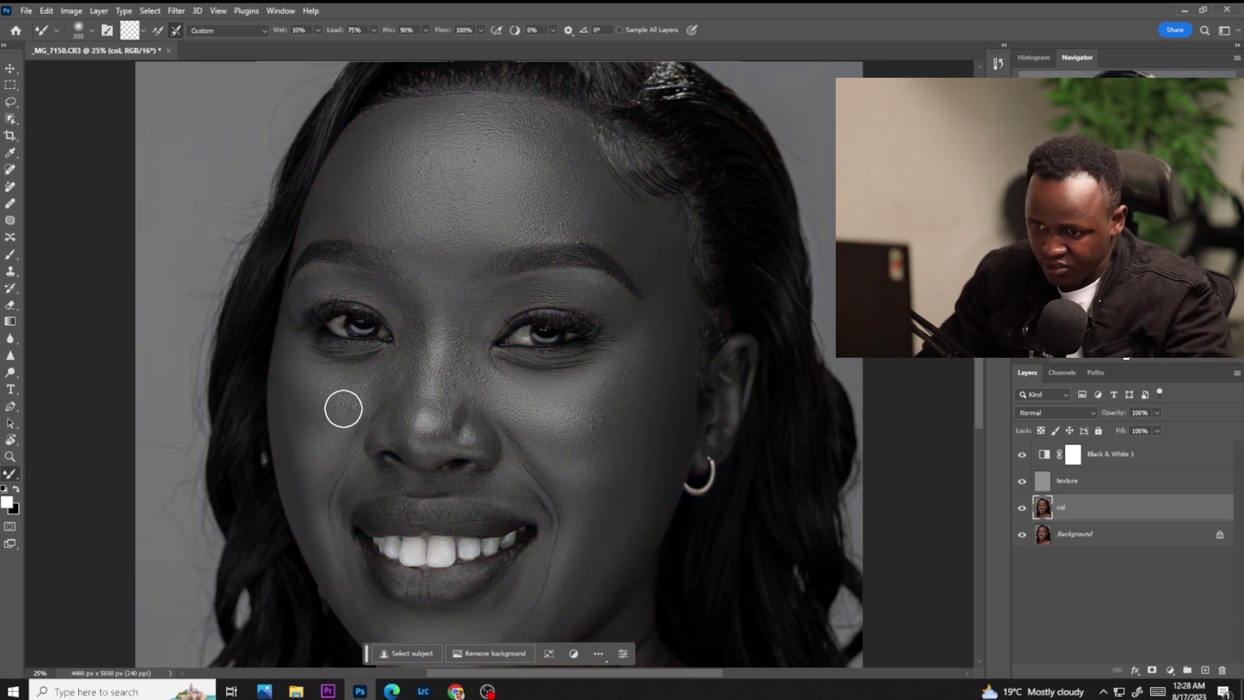
{"action": "key", "text": "bracketleft"}
{"action": "key", "text": "bracketleft"}
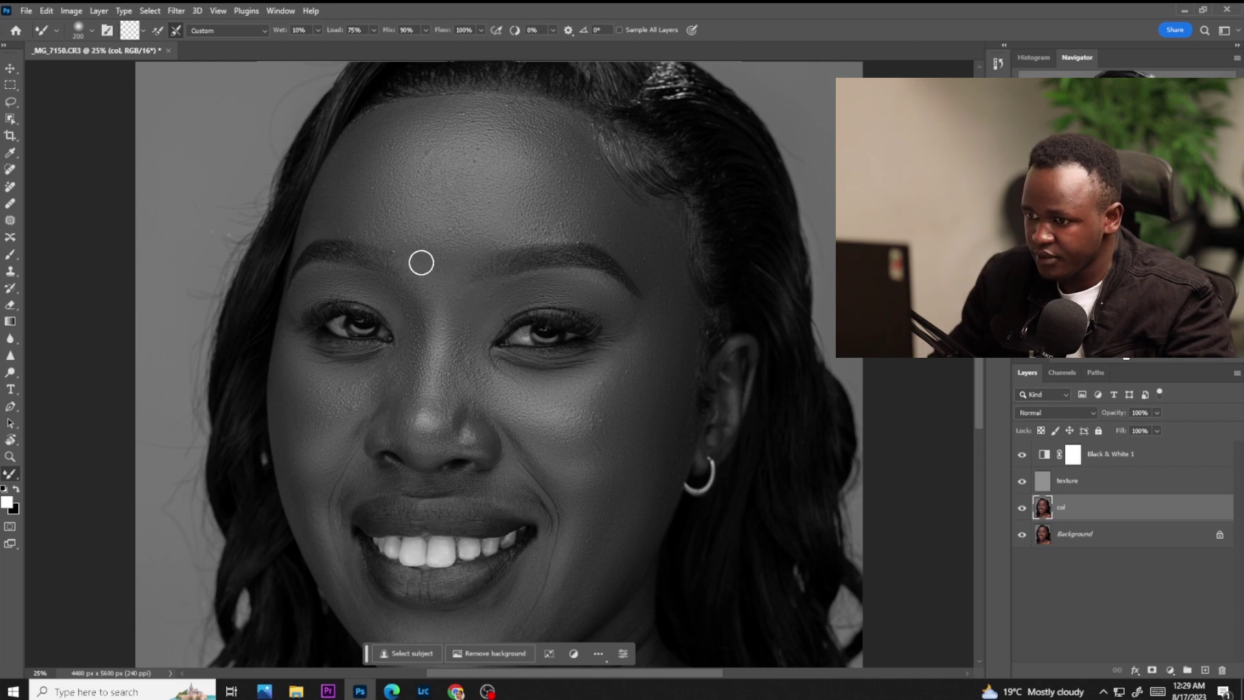
Smooth the chin, neck and shoulder tones with a 200–500 px brush, comparing against Black & White 1
{"action": "left_click", "coordinate": [1022, 455]}
{"action": "left_click", "coordinate": [1022, 455]}
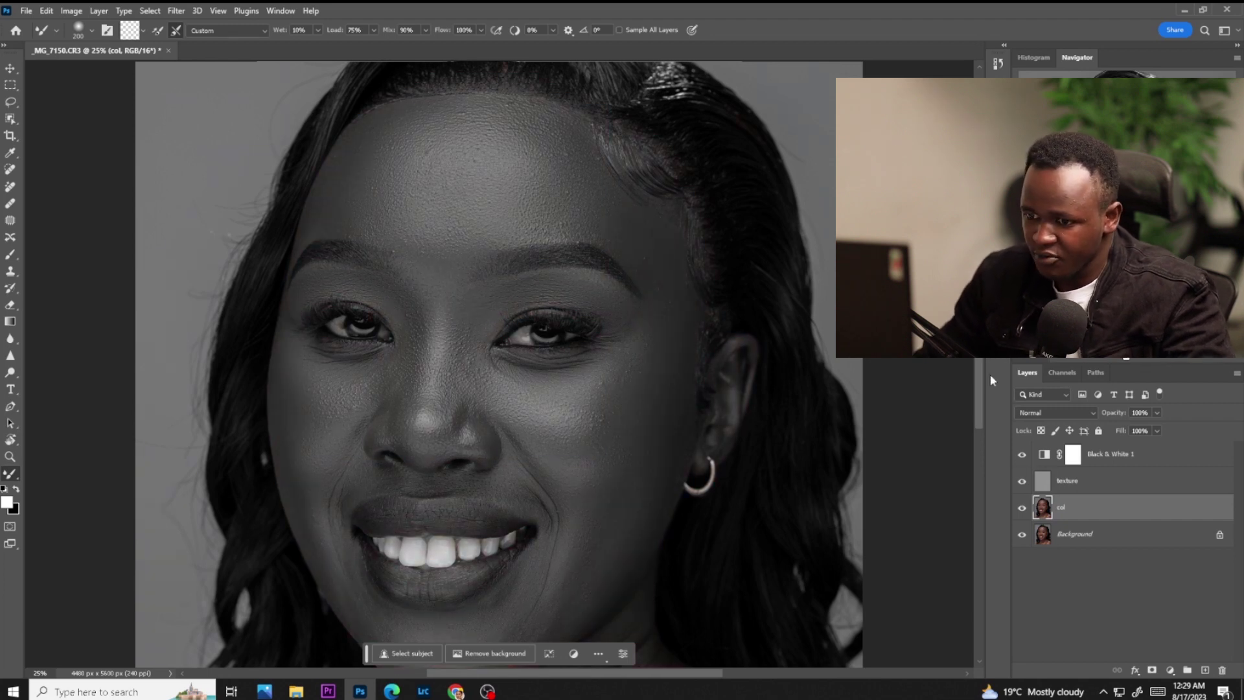
{"action": "scroll", "coordinate": [498, 363], "scroll_direction": "down", "scroll_amount": 3}
{"action": "key", "text": "bracketright"}
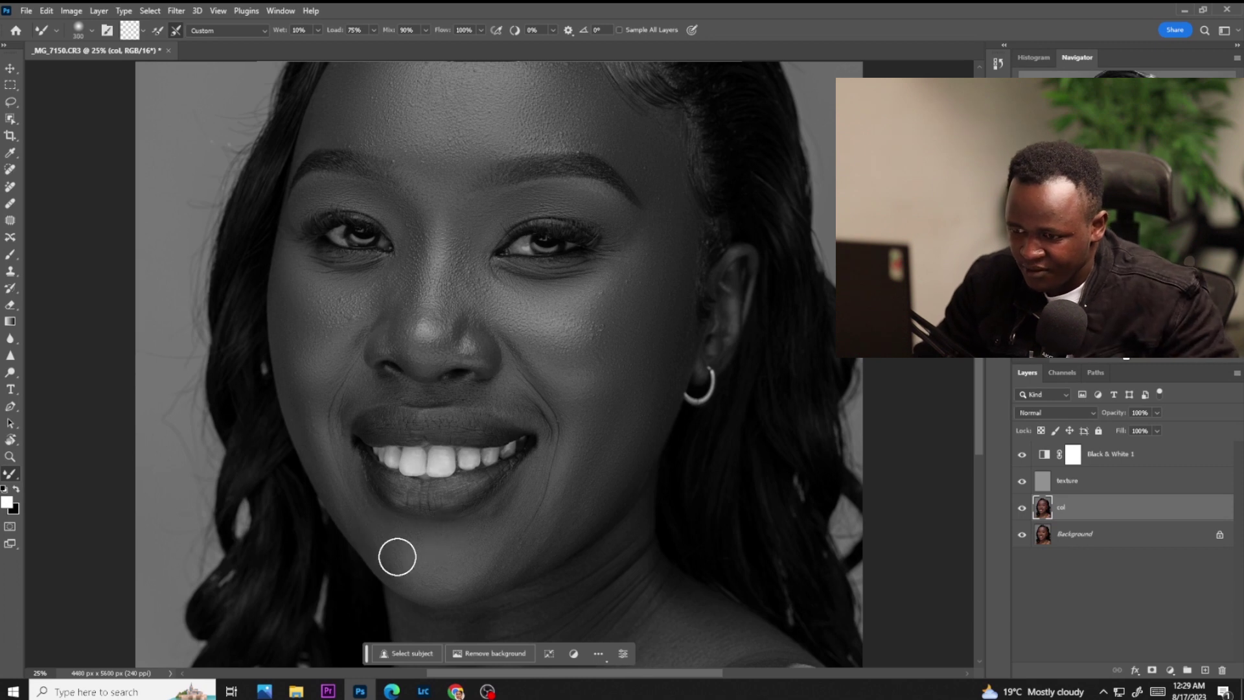
{"action": "key", "text": "bracketright"}
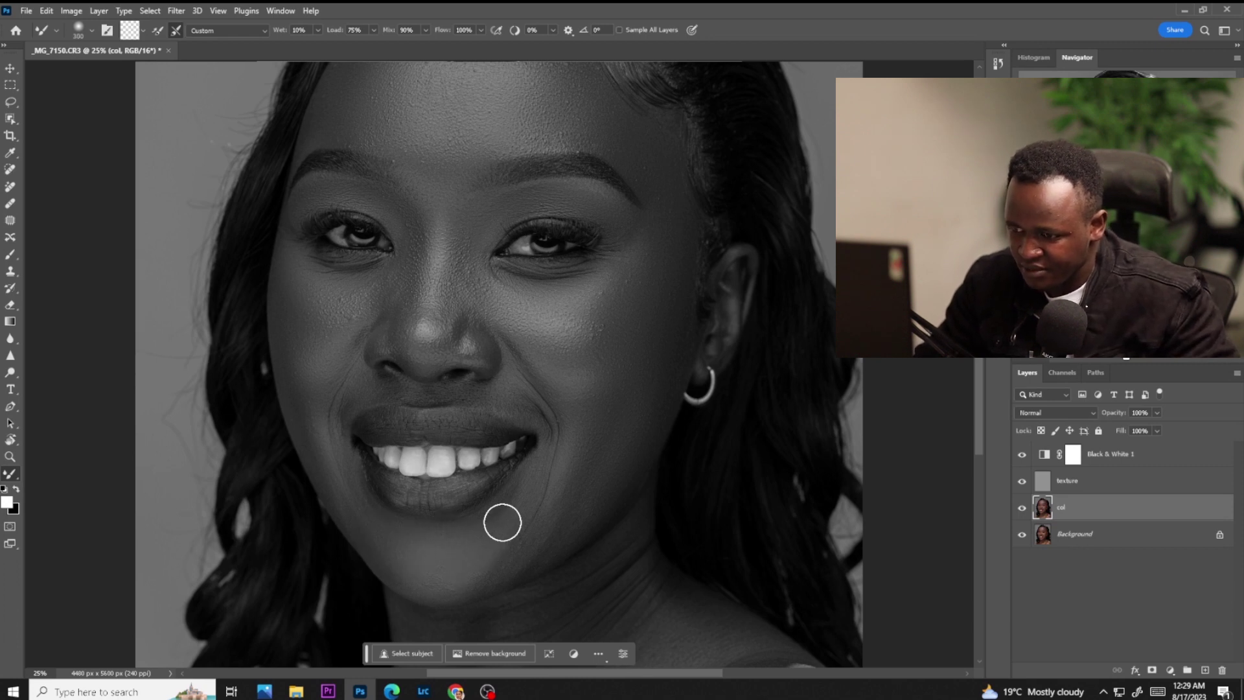
{"action": "left_click", "coordinate": [1023, 454]}
{"action": "left_click", "coordinate": [1022, 454]}
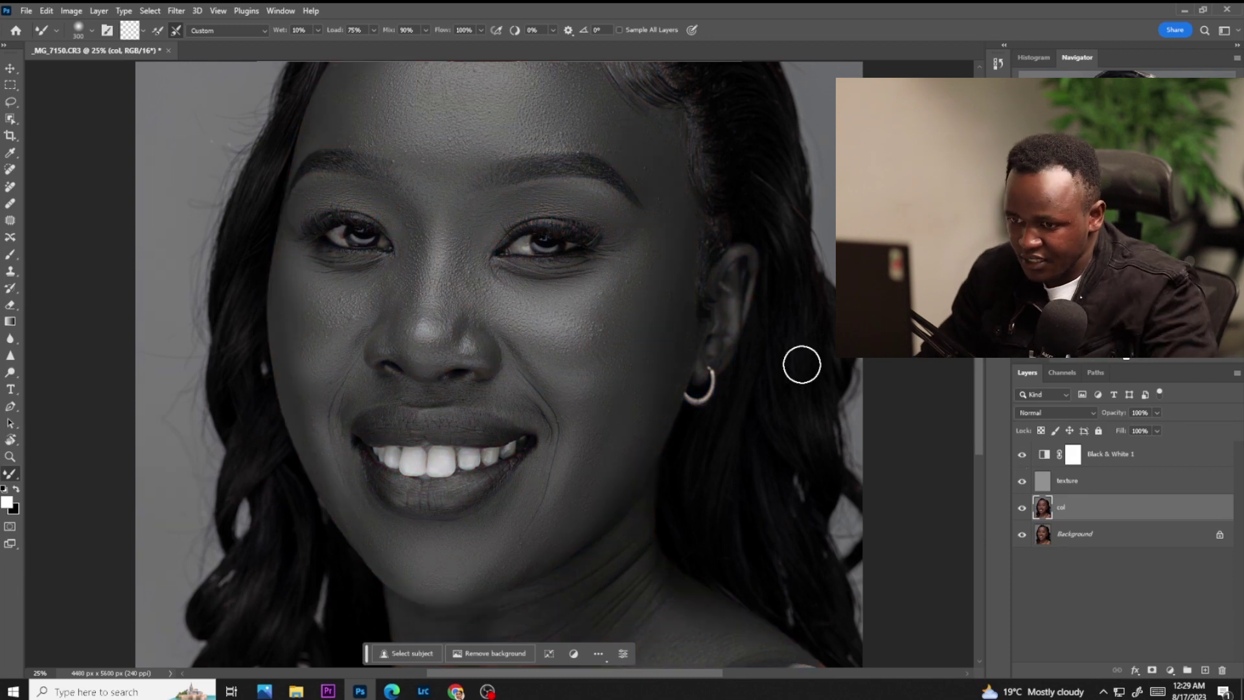
{"action": "key", "text": "bracketleft"}
{"action": "key", "text": "bracketleft"}
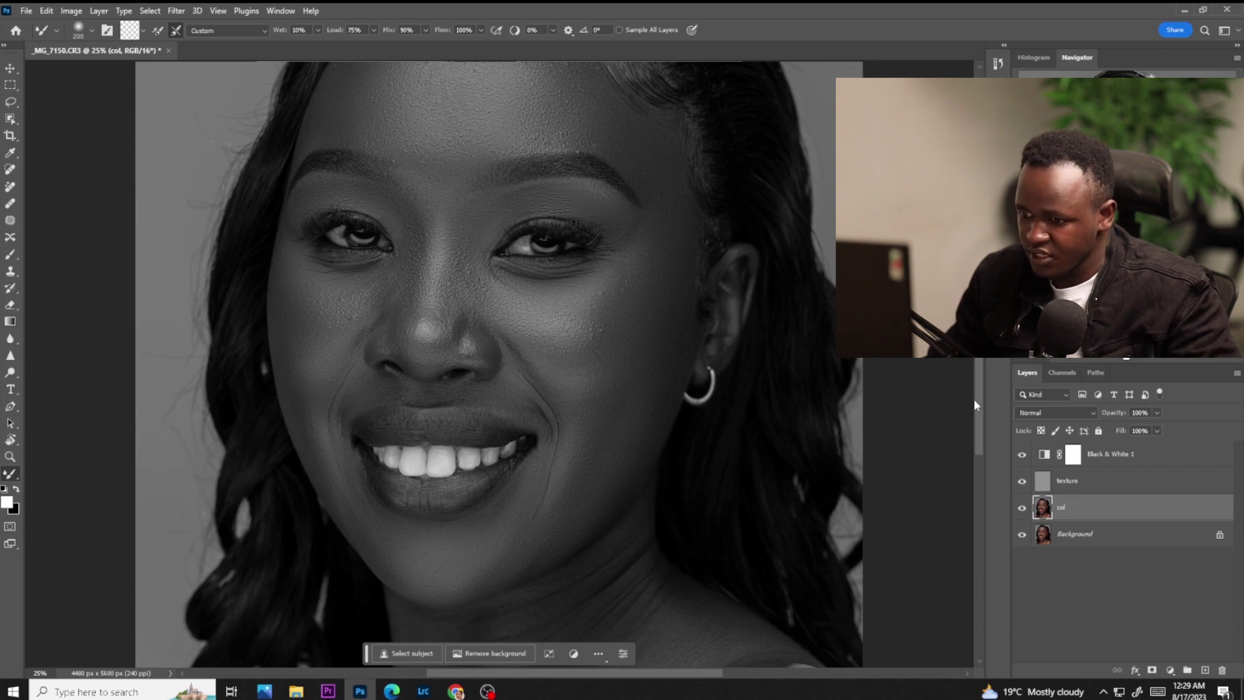
{"action": "left_click_drag", "start_coordinate": [981, 383], "coordinate": [977, 448]}
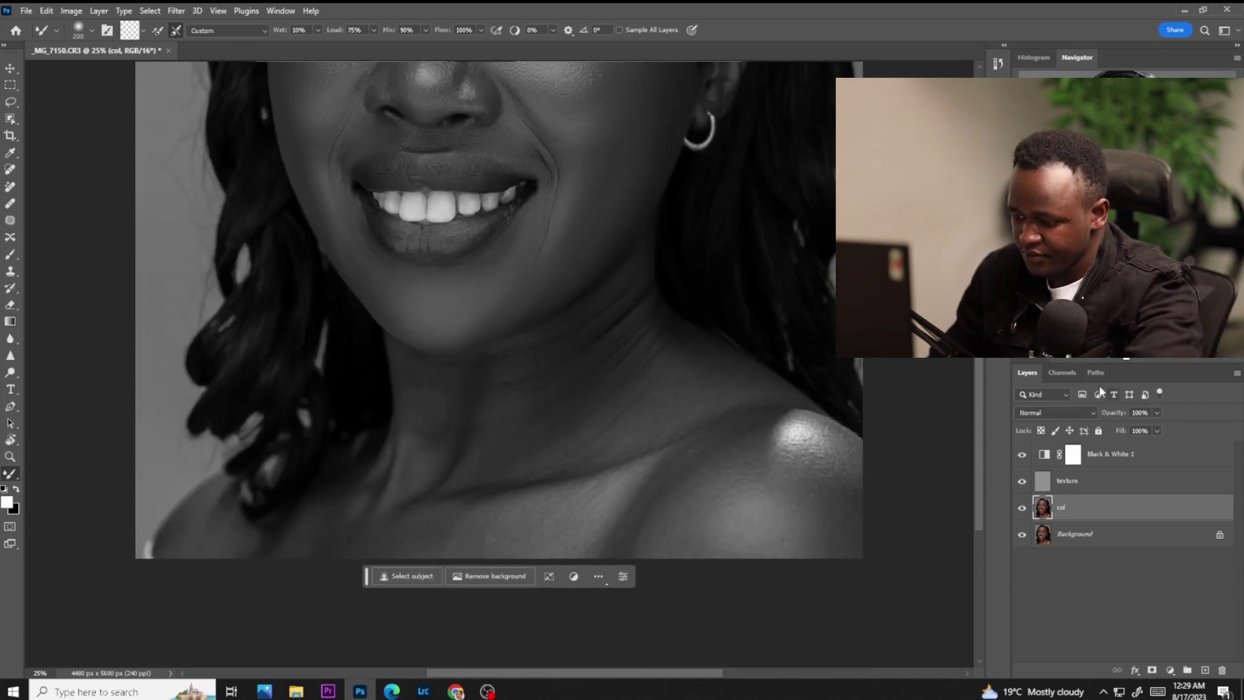
{"action": "key", "text": "ctrl+minus"}
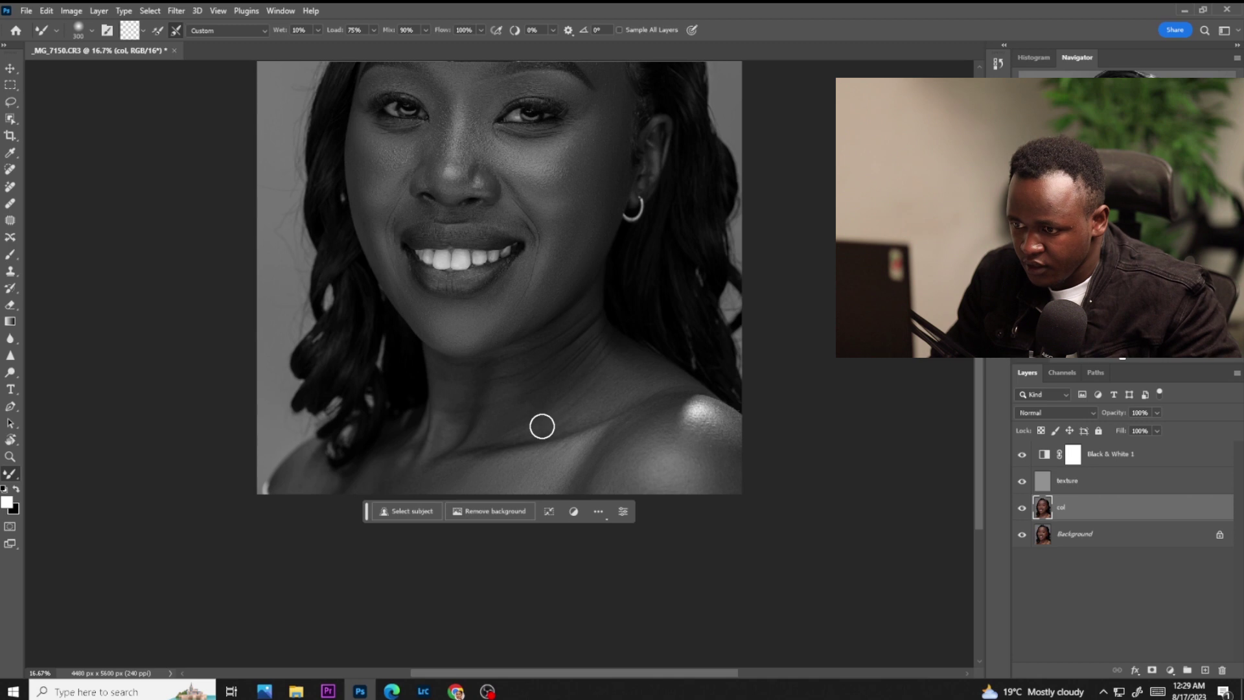
{"action": "key", "text": "bracketright"}
{"action": "key", "text": "bracketright"}
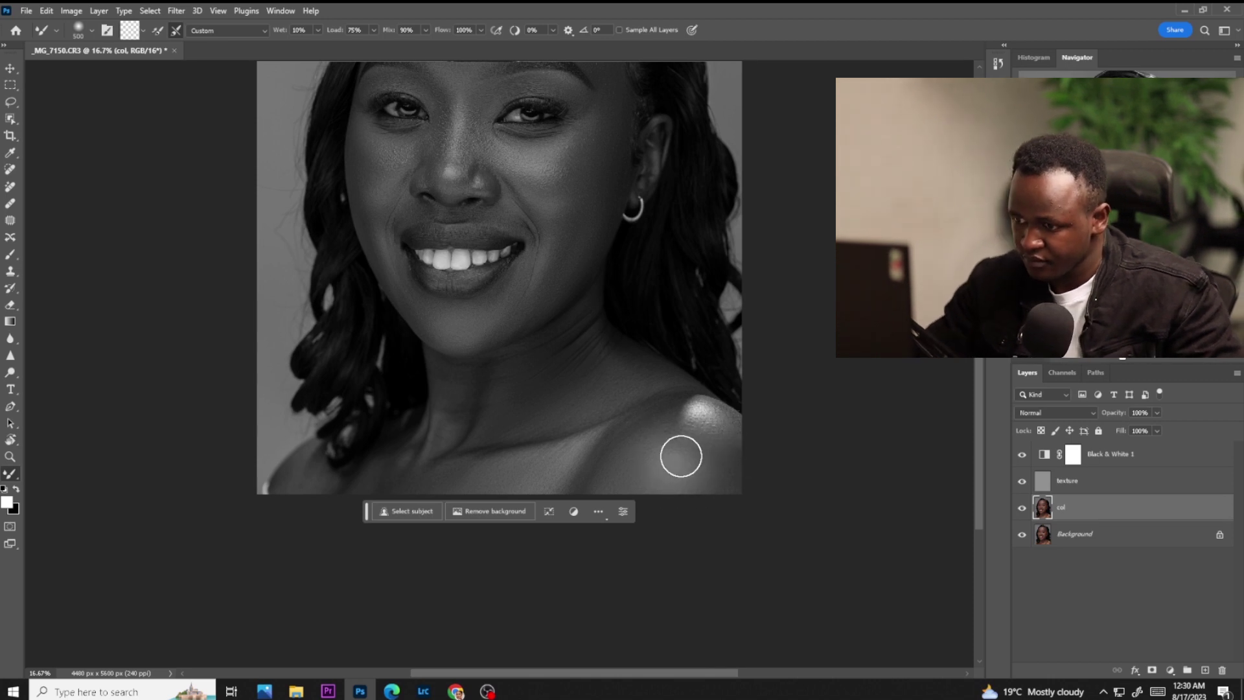
{"action": "key", "text": "bracketleft"}
{"action": "key", "text": "bracketleft"}
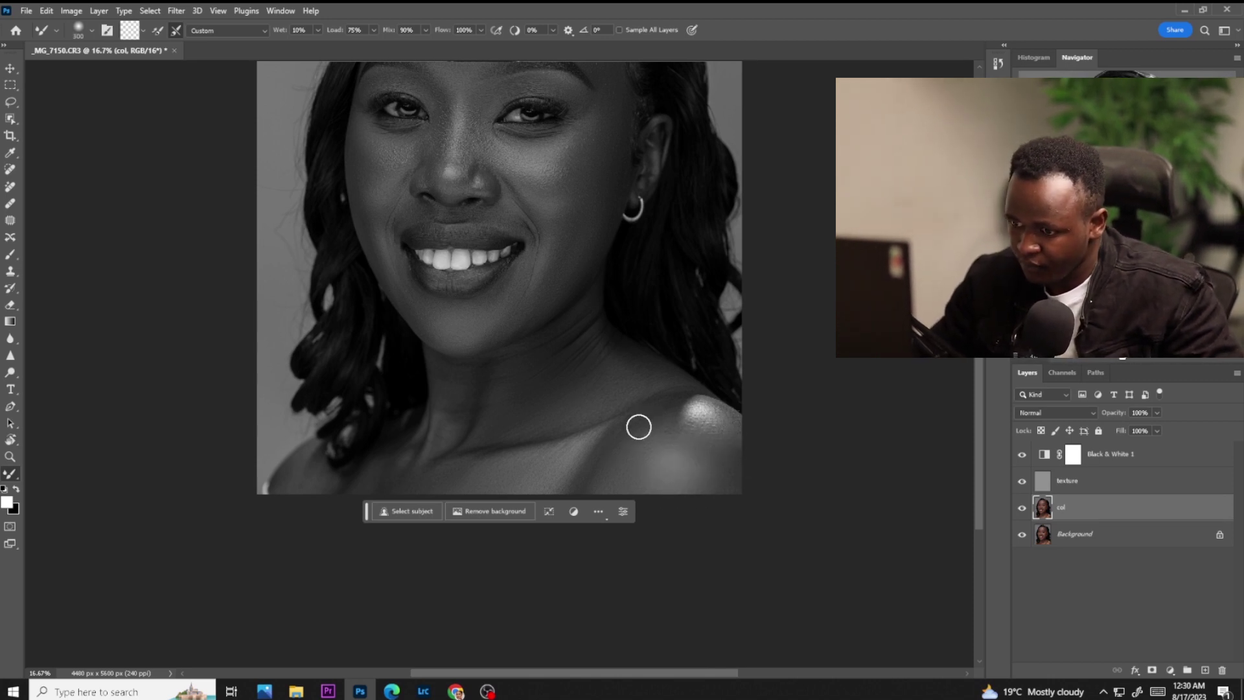
Select then deselect the subject, and keep smoothing the neck with a 300 px brush
{"action": "left_click", "coordinate": [423, 510]}
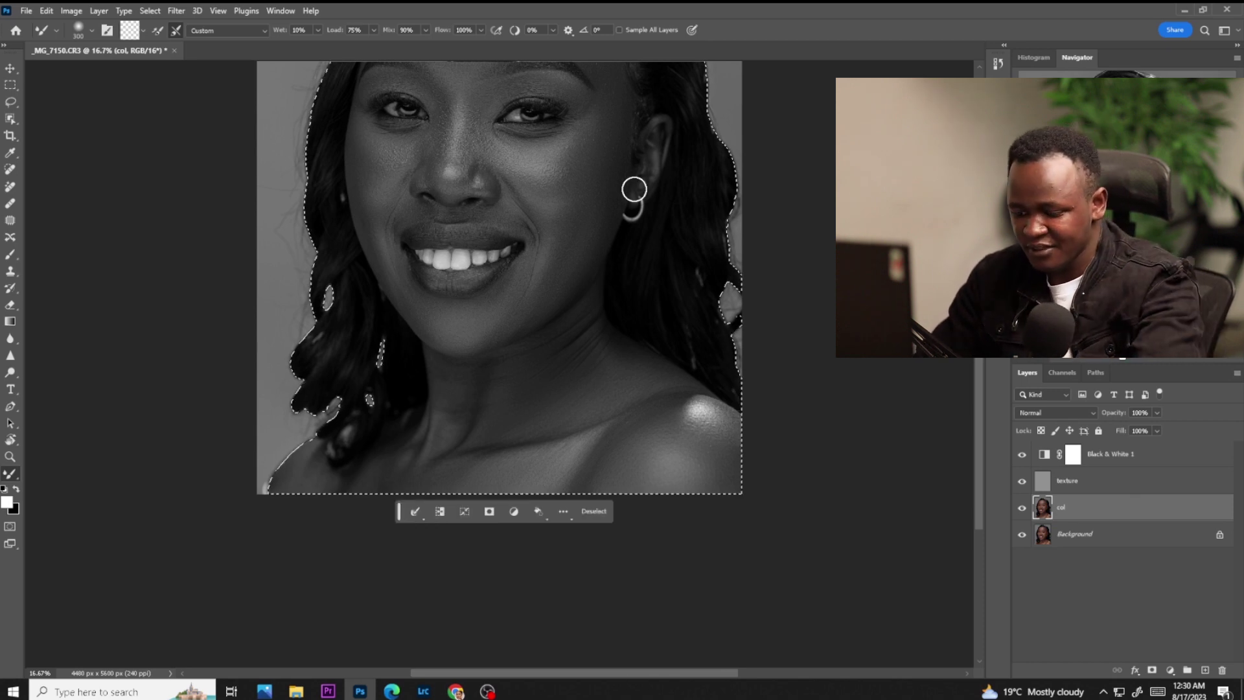
{"action": "key", "text": "ctrl+d"}
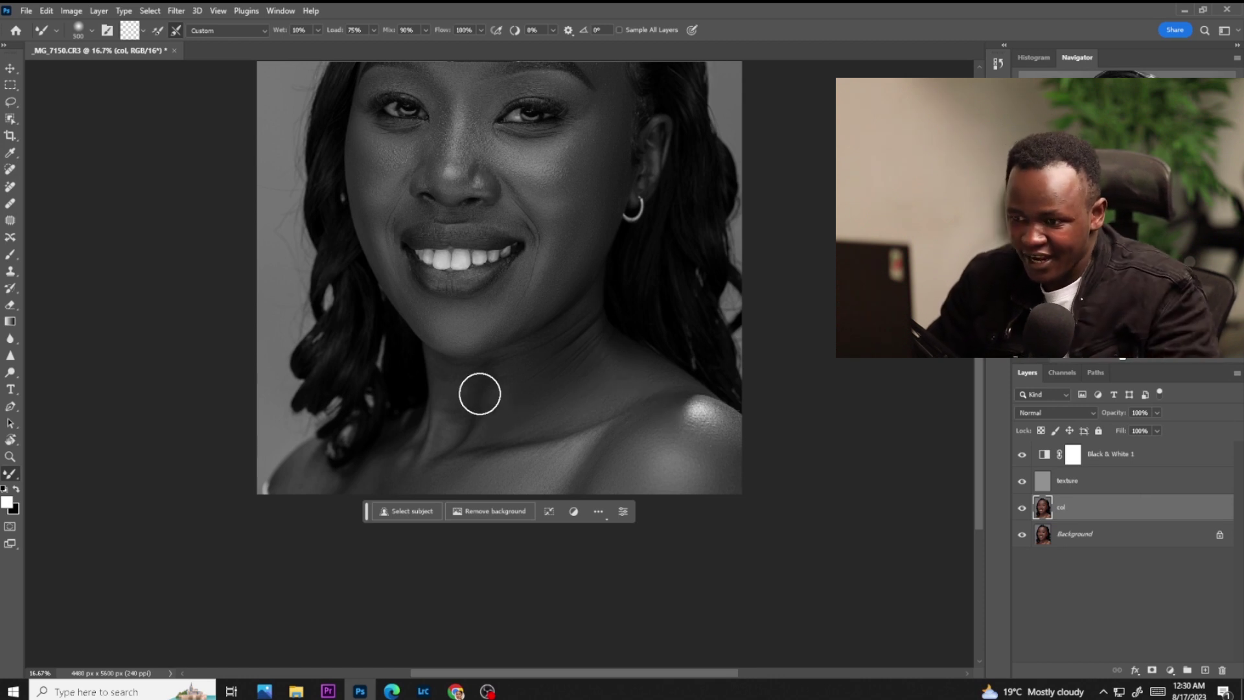
{"action": "key", "text": "bracketleft"}
{"action": "key", "text": "bracketleft"}
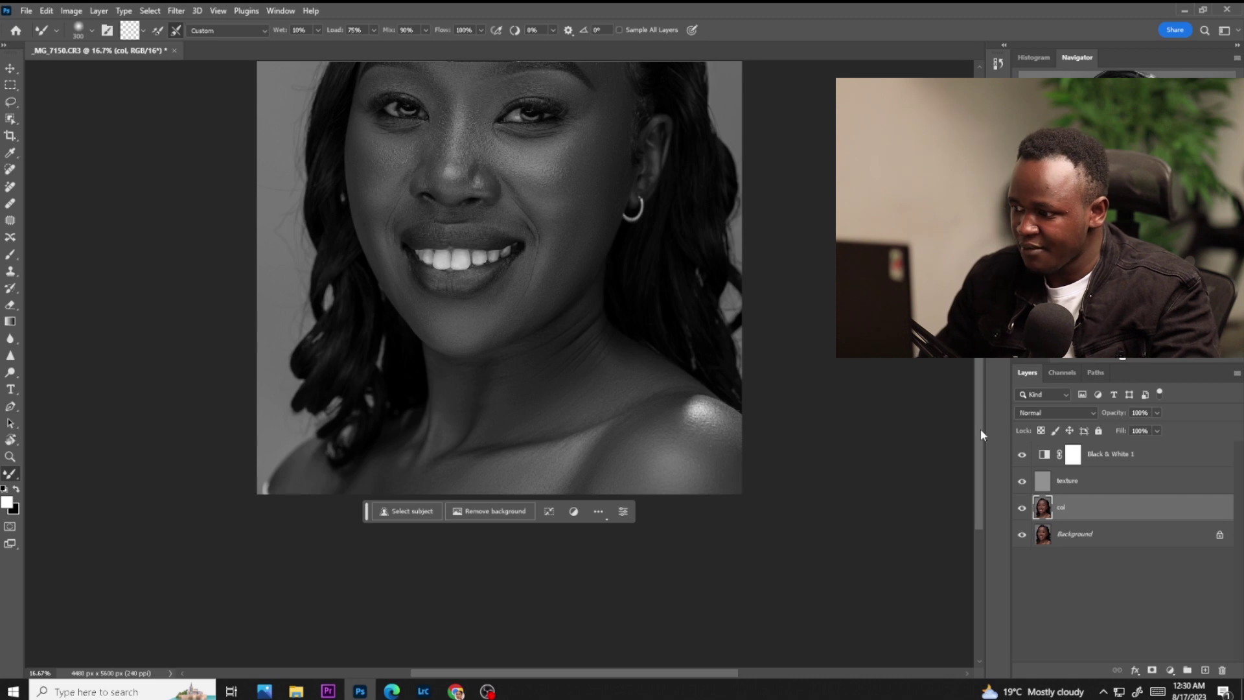
{"action": "left_click", "coordinate": [1032, 454]}
Hide Black & White 1 and group the texture and col layers into Group 1
{"action": "left_click", "coordinate": [1022, 455]}
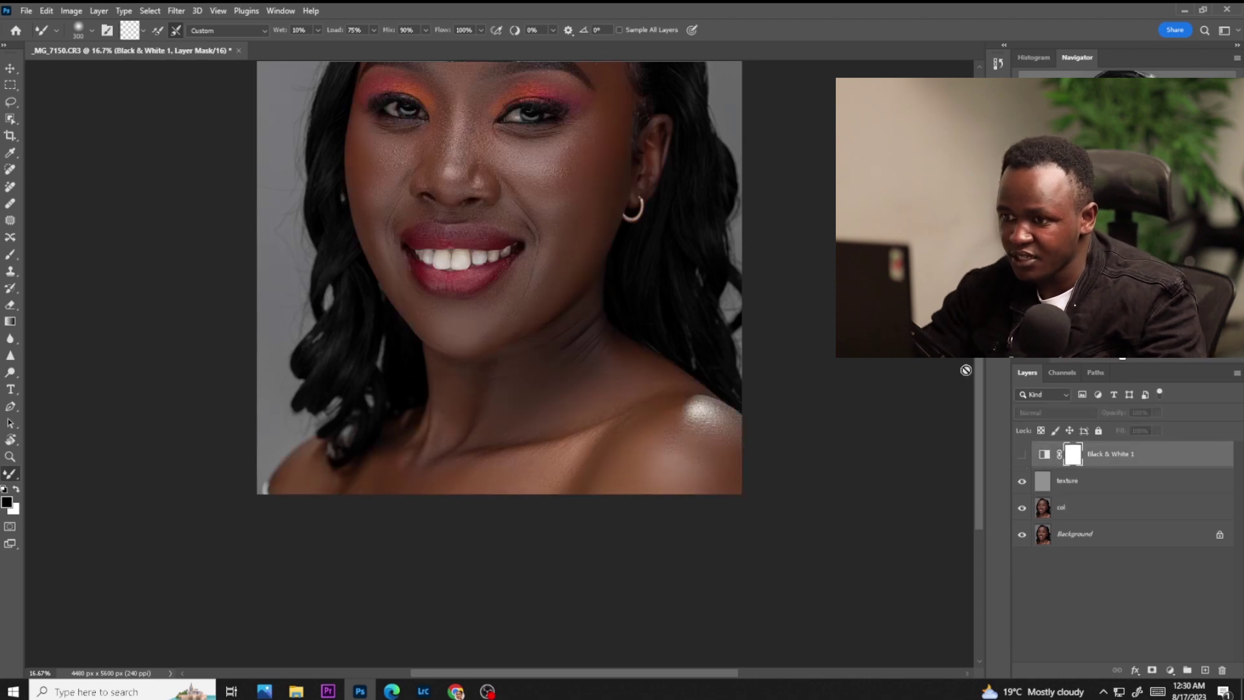
{"action": "key", "text": "ctrl+minus"}
{"action": "key", "text": "ctrl+minus"}
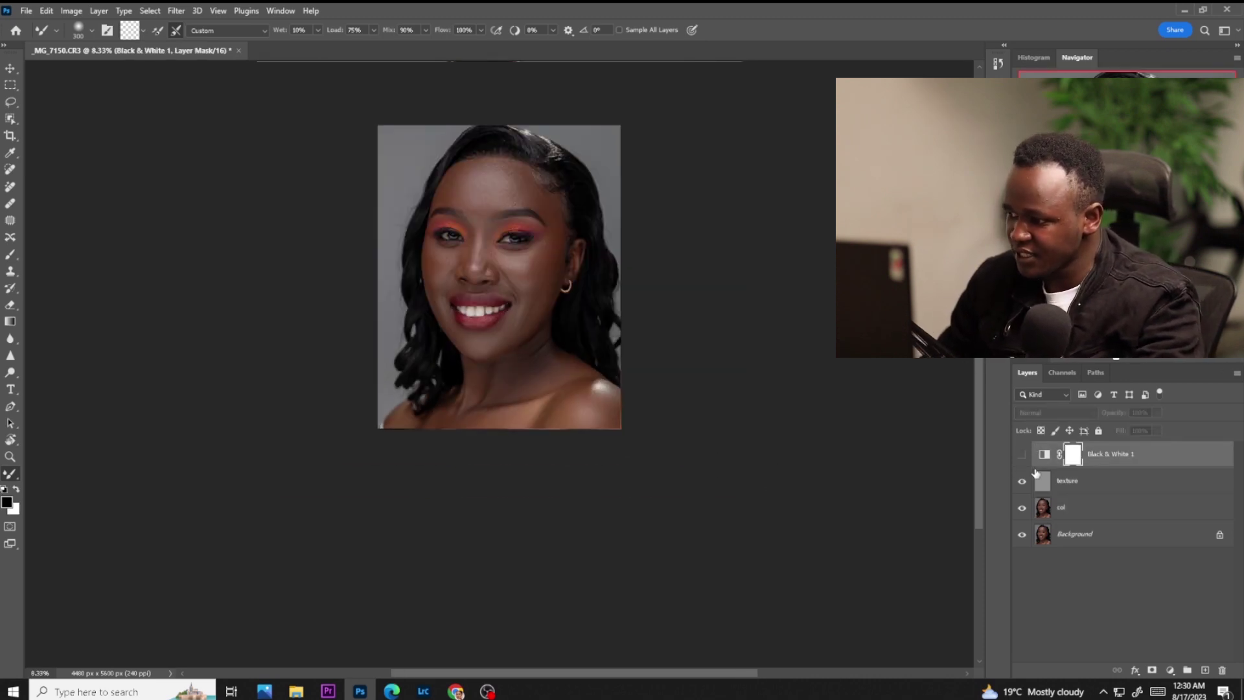
{"action": "left_click", "coordinate": [1064, 486]}
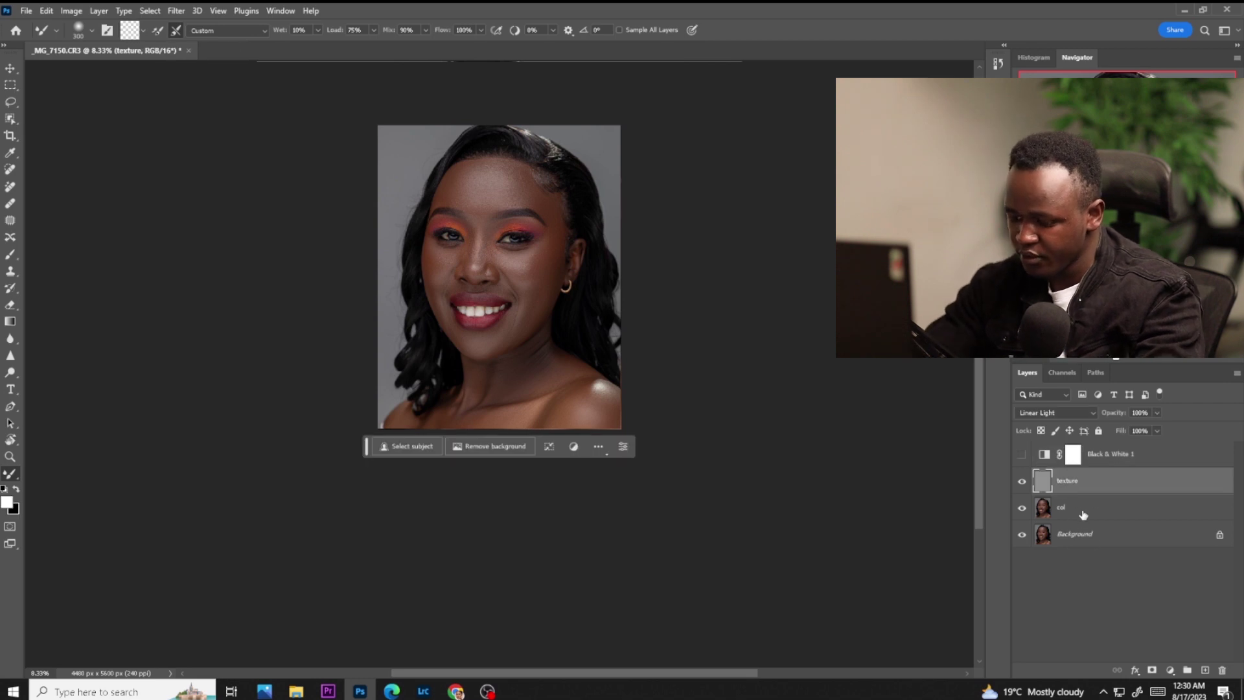
{"action": "left_click", "coordinate": [1077, 509], "text": "shift"}
{"action": "key", "text": "ctrl+g"}
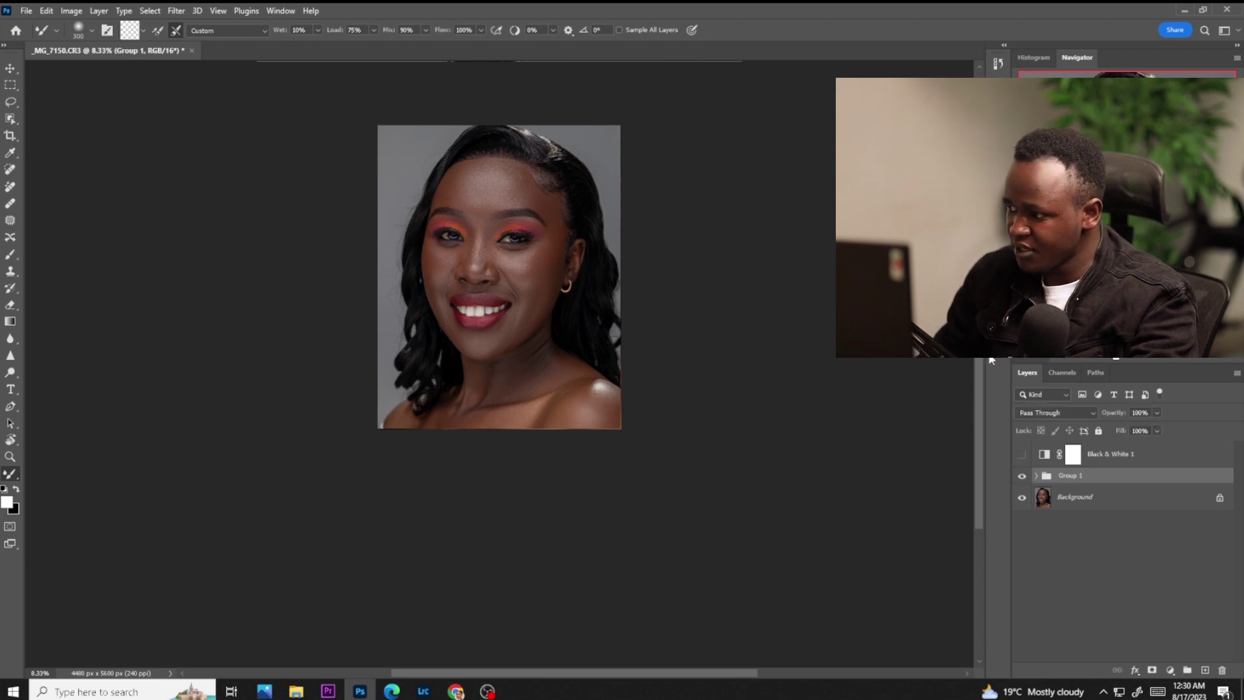
Expand Group 1 and select the texture layer
{"action": "scroll", "coordinate": [499, 288], "scroll_direction": "up", "scroll_amount": 1}
{"action": "scroll", "coordinate": [499, 364], "scroll_direction": "up", "scroll_amount": 4}
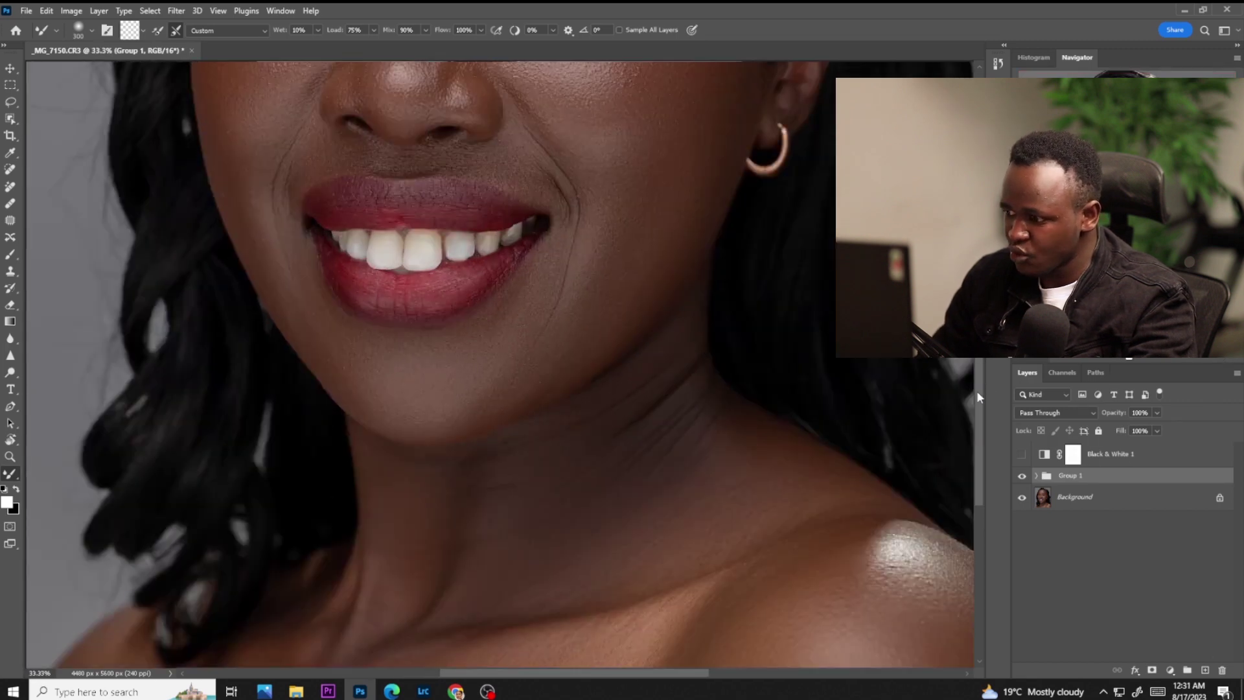
{"action": "scroll", "coordinate": [978, 391], "scroll_direction": "up", "scroll_amount": 5}
{"action": "left_click", "coordinate": [1036, 475]}
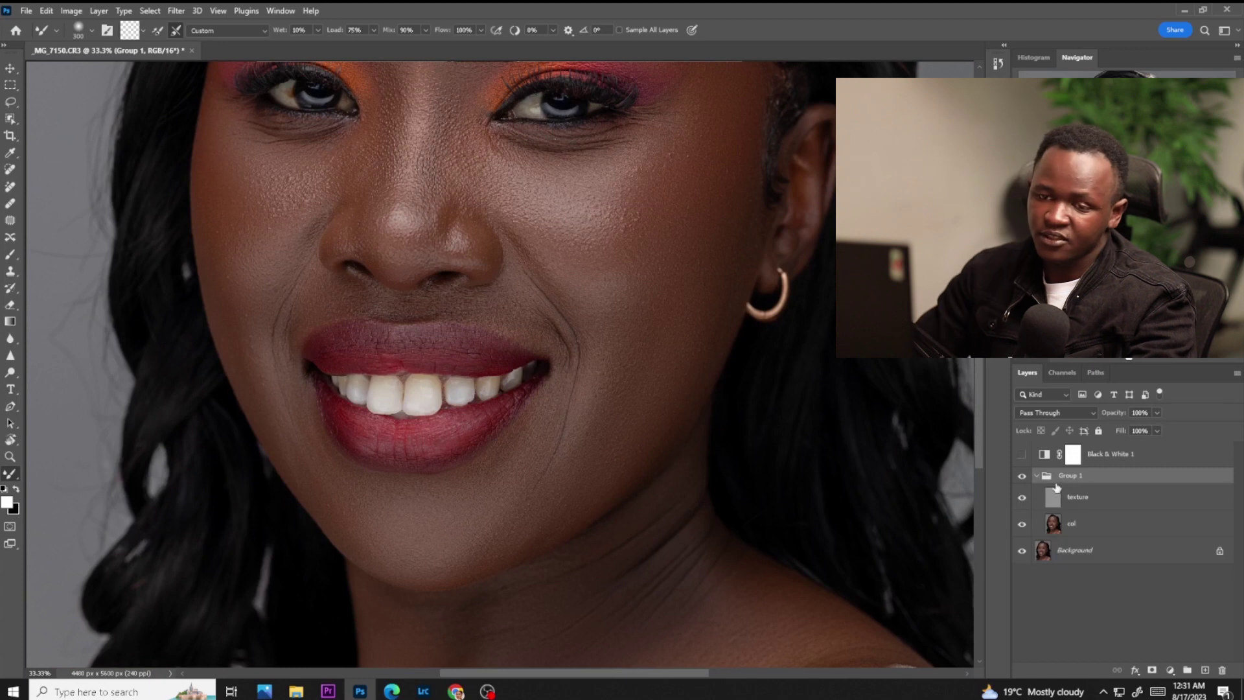
{"action": "left_click", "coordinate": [1073, 497]}
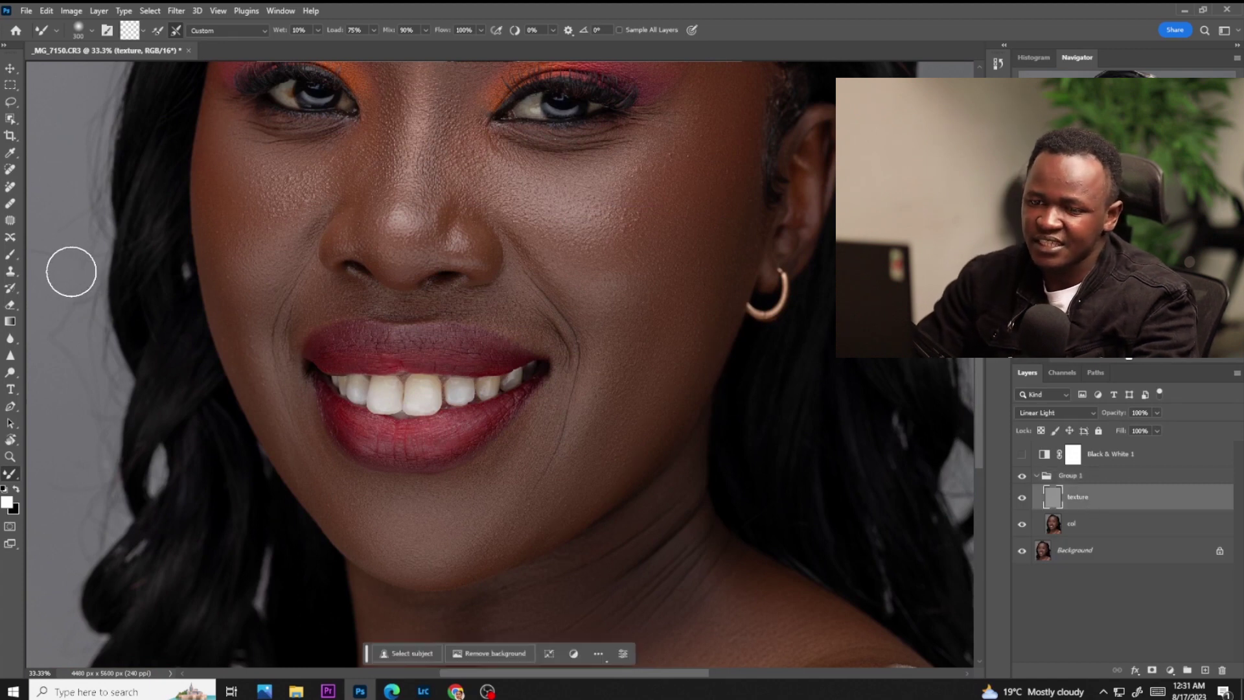
Set up the Clone Stamp at size 80, sampling the Current Layer only
{"action": "key", "text": "s"}
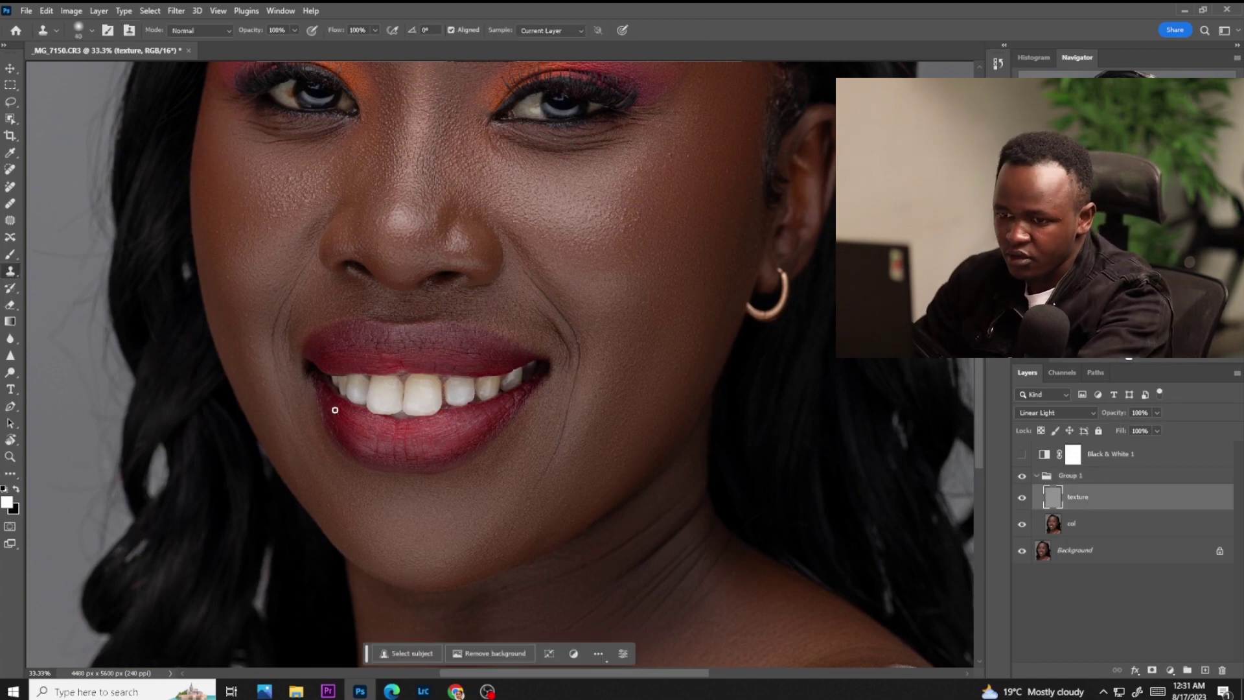
{"action": "key", "text": "bracketright"}
{"action": "key", "text": "bracketright"}
{"action": "key", "text": "bracketright"}
{"action": "key", "text": "bracketright"}
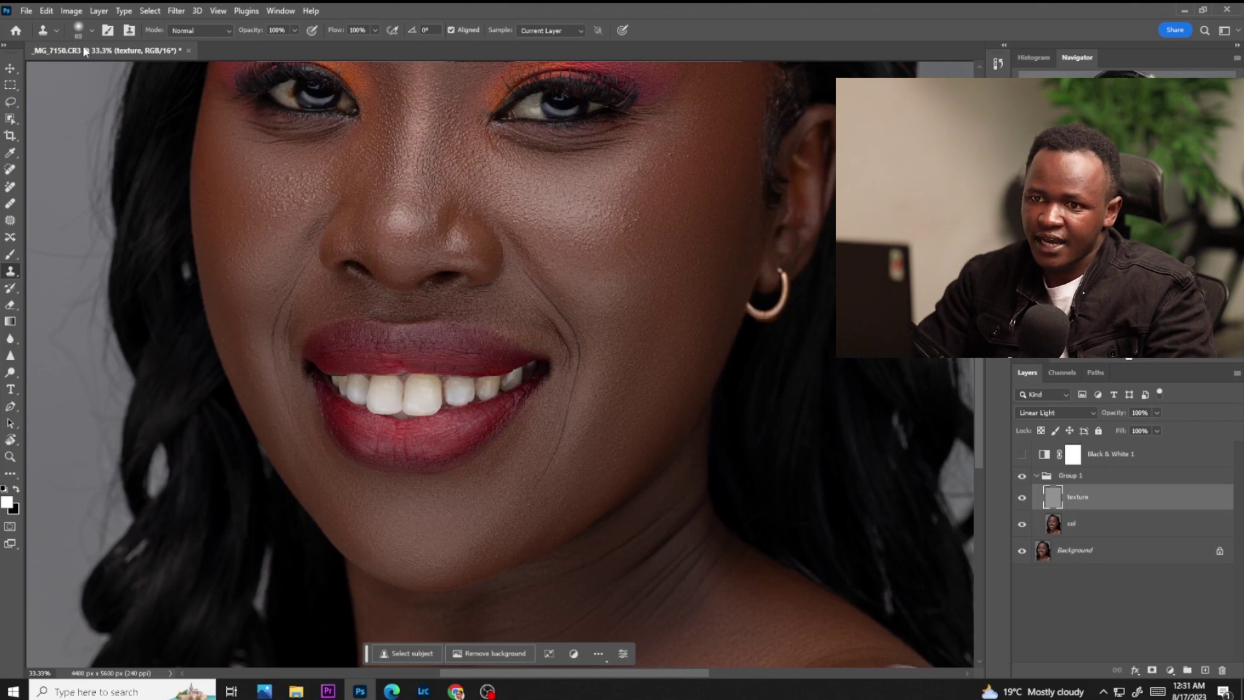
{"action": "left_click", "coordinate": [91, 30]}
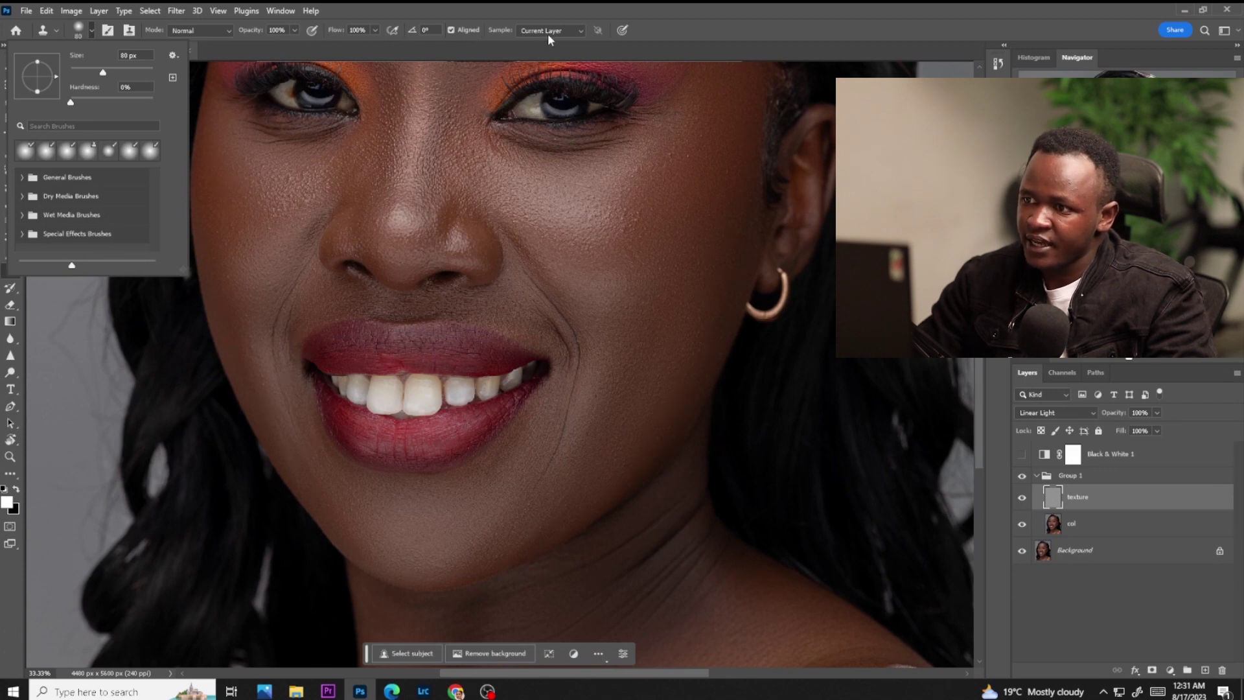
{"action": "left_click", "coordinate": [583, 31]}
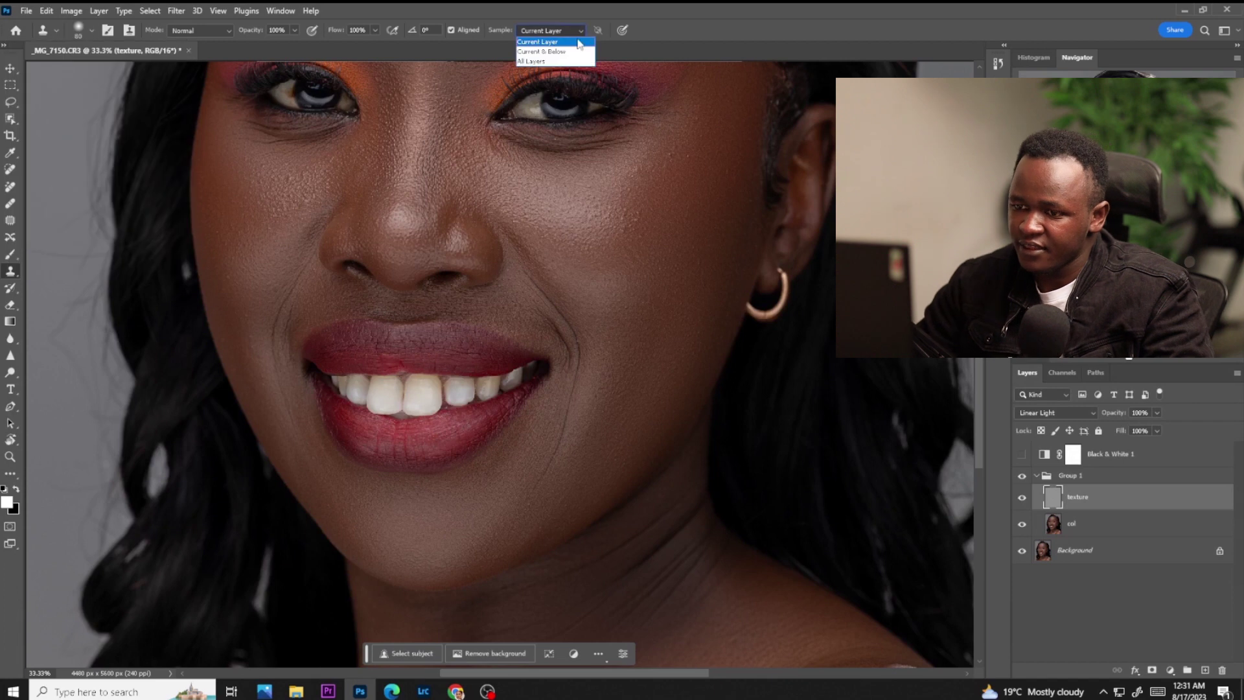
{"action": "left_click", "coordinate": [545, 31]}
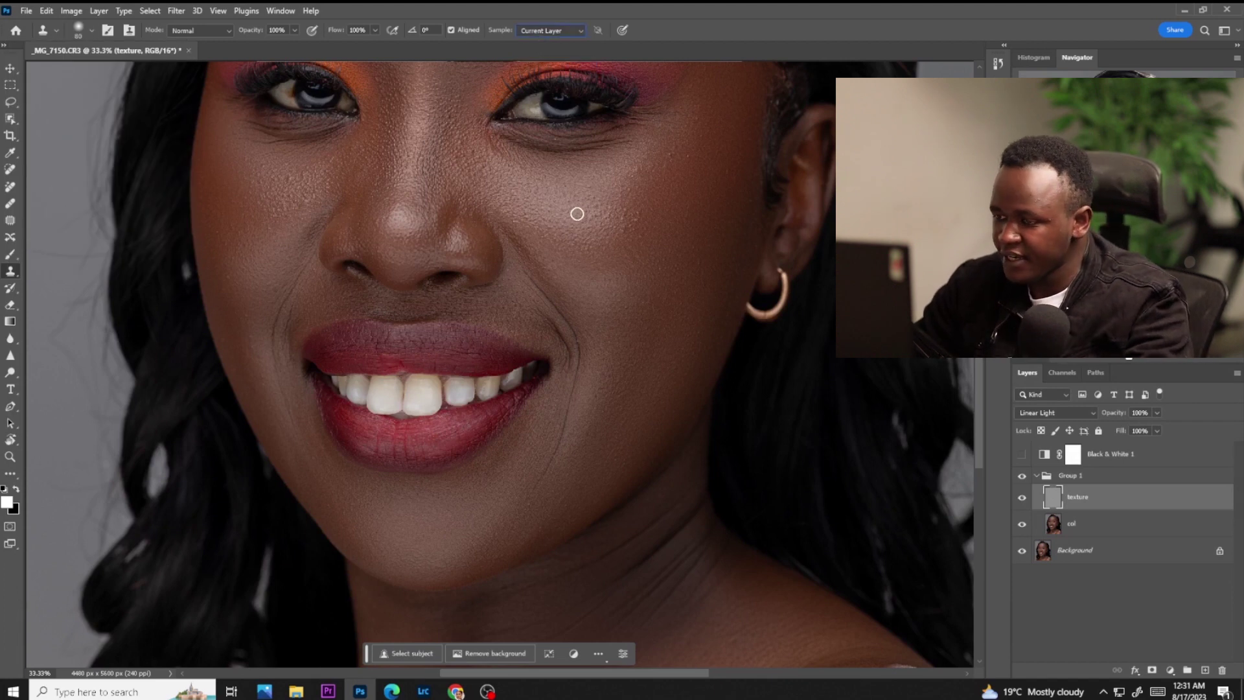
Sample clean cheek skin and clone over blemishes on the cheeks and under the eyes
{"action": "left_click", "coordinate": [687, 172], "text": "alt"}
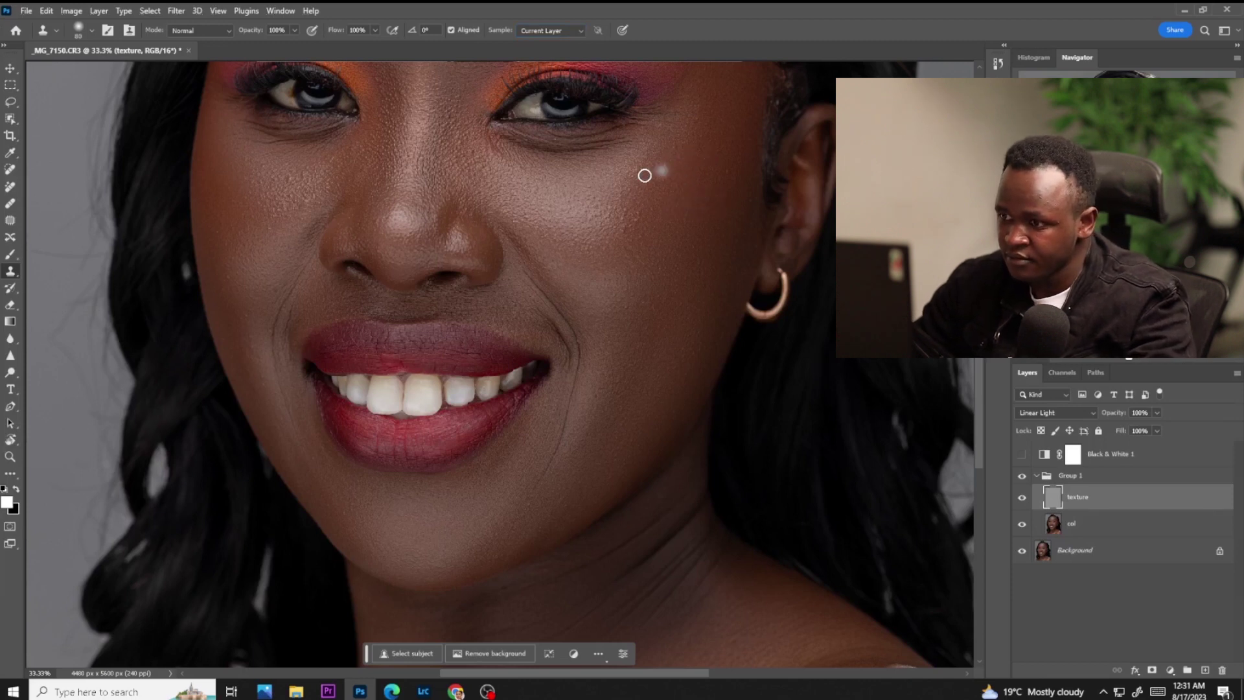
{"action": "key", "text": "alt"}
{"action": "left_click", "coordinate": [620, 243], "text": "alt"}
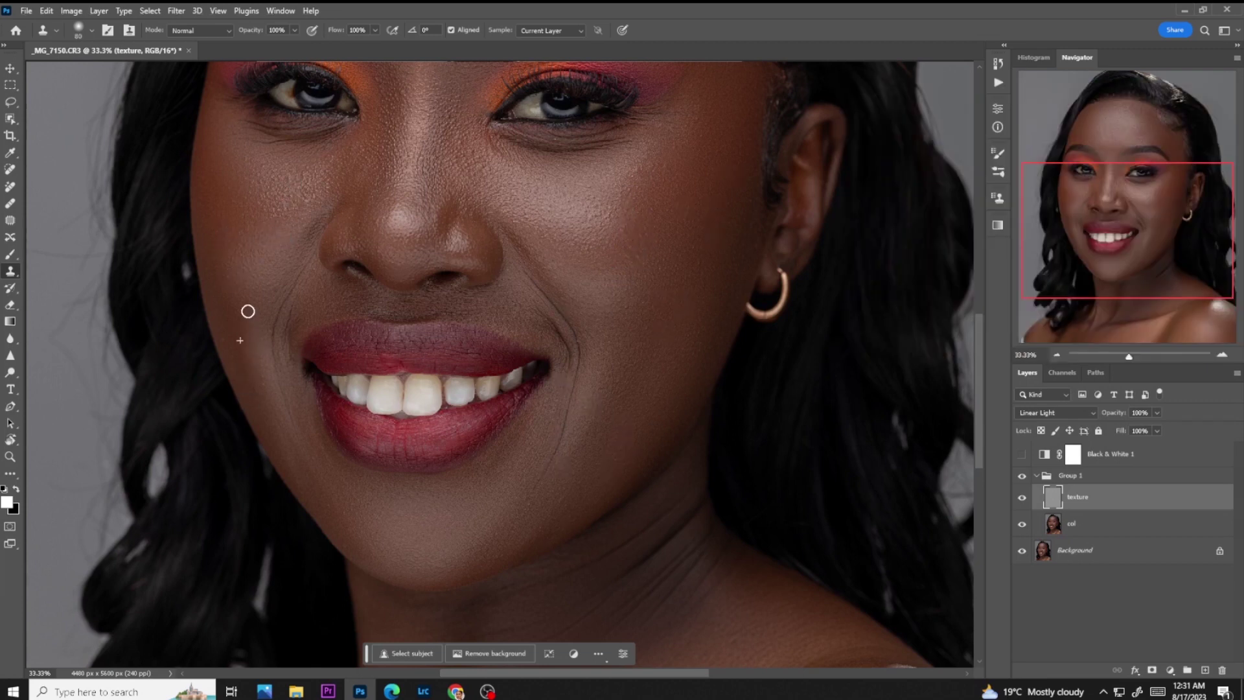
{"action": "scroll", "coordinate": [352, 188], "scroll_direction": "up", "scroll_amount": 3}
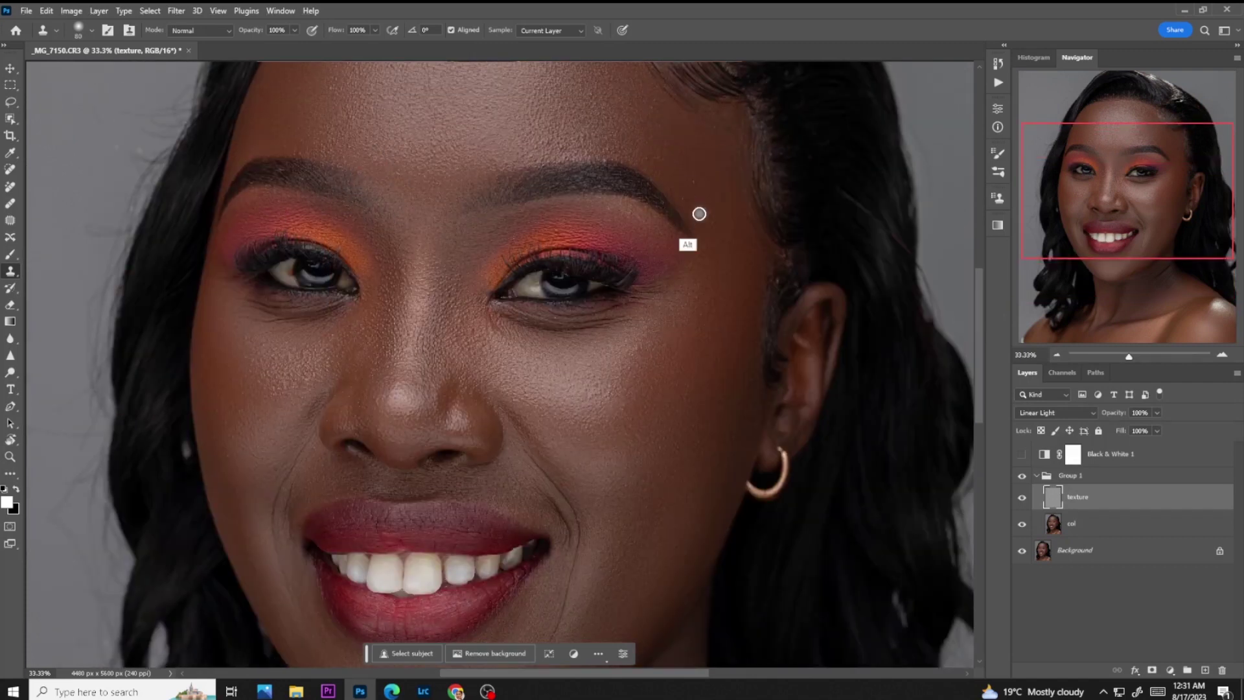
{"action": "scroll", "coordinate": [627, 285], "scroll_direction": "up", "scroll_amount": 3}
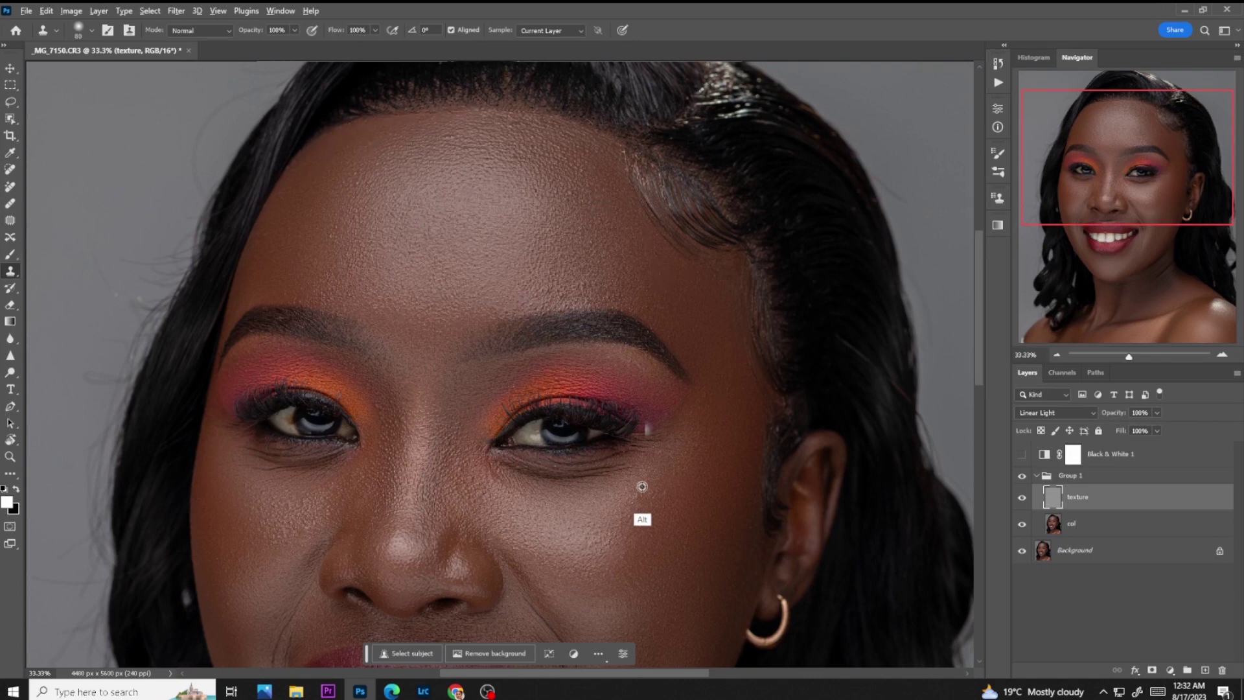
{"action": "scroll", "coordinate": [594, 482], "scroll_direction": "down", "scroll_amount": 3}
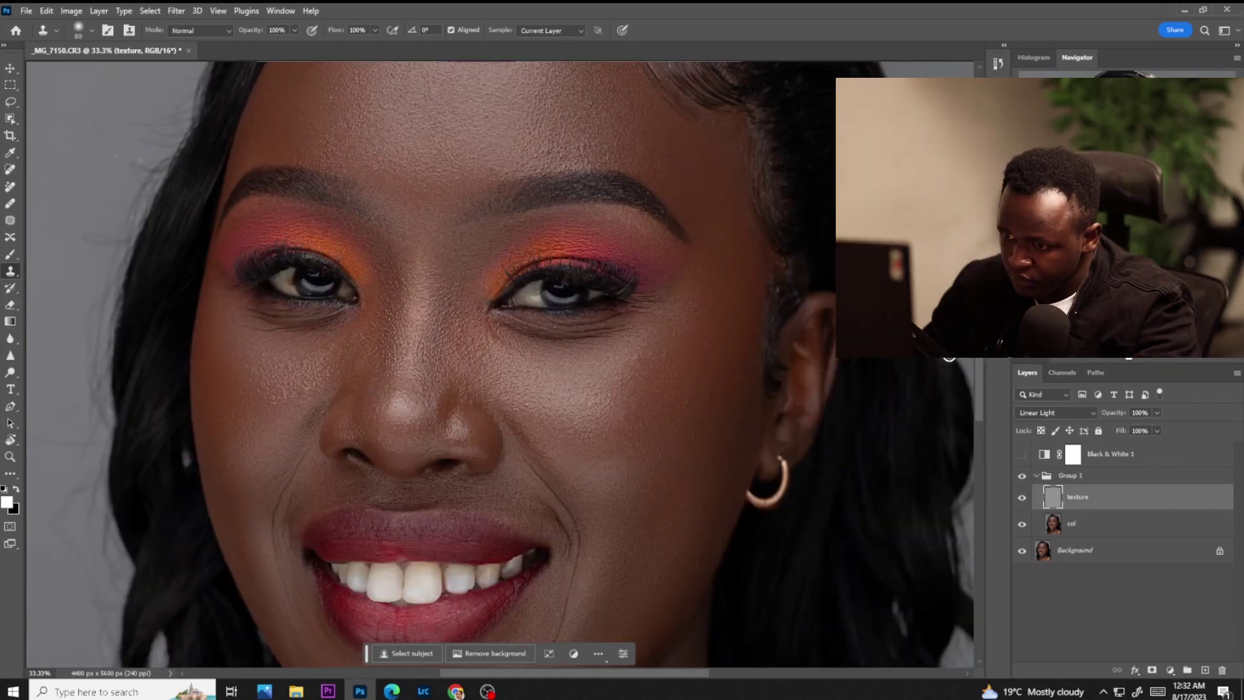
{"action": "scroll", "coordinate": [973, 360], "scroll_direction": "down", "scroll_amount": 3}
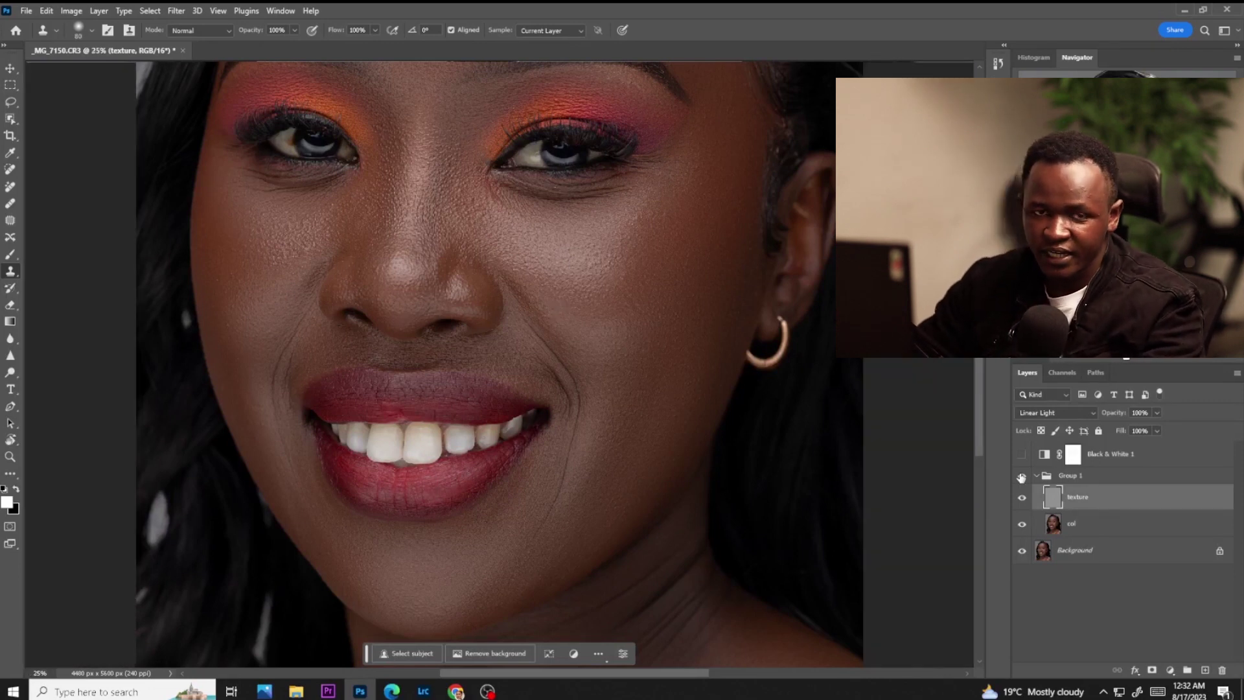
Delete the Black & White 1 adjustment layer
{"action": "key", "text": "ctrl+minus"}
{"action": "key", "text": "ctrl+minus"}
{"action": "key", "text": "ctrl+minus"}
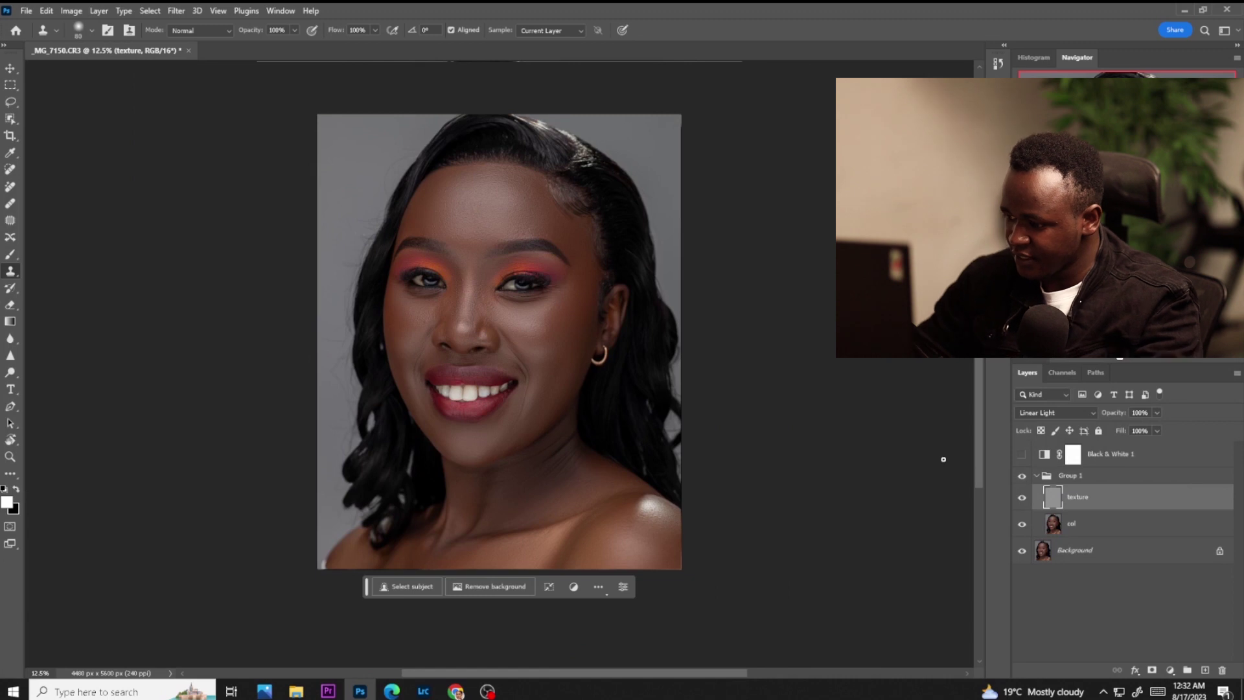
{"action": "left_click", "coordinate": [1101, 453]}
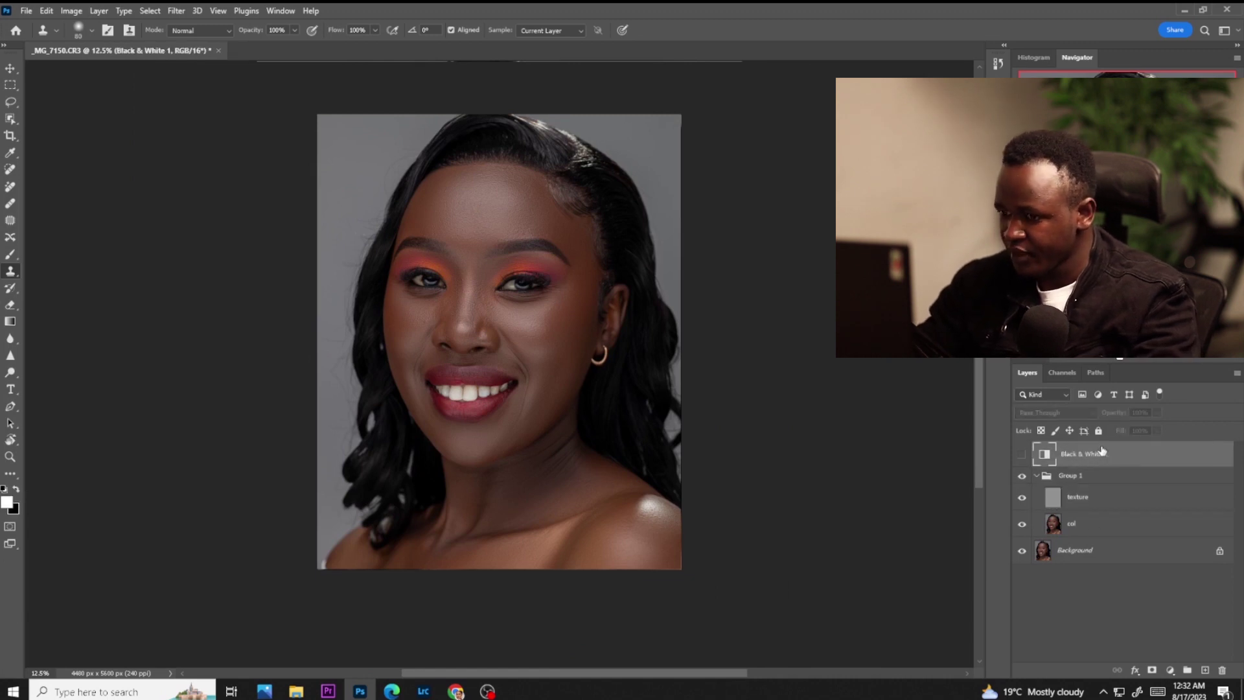
{"action": "key", "text": "Delete"}
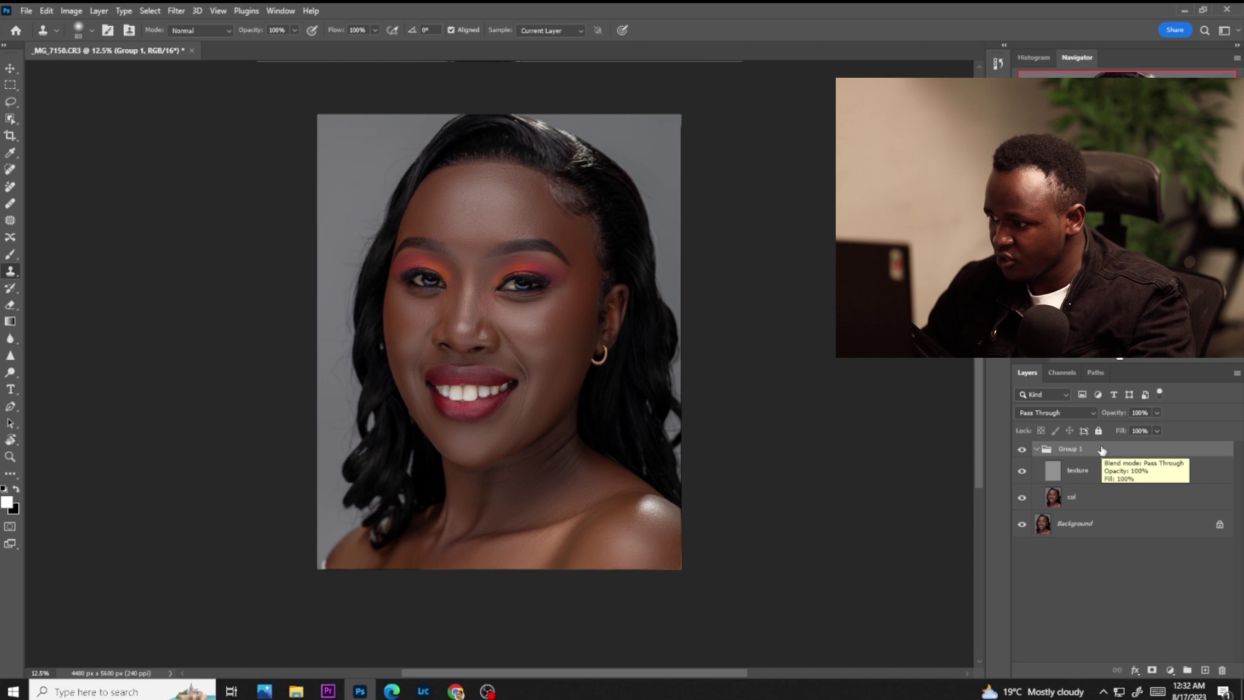
{"action": "key", "text": "ctrl+z"}
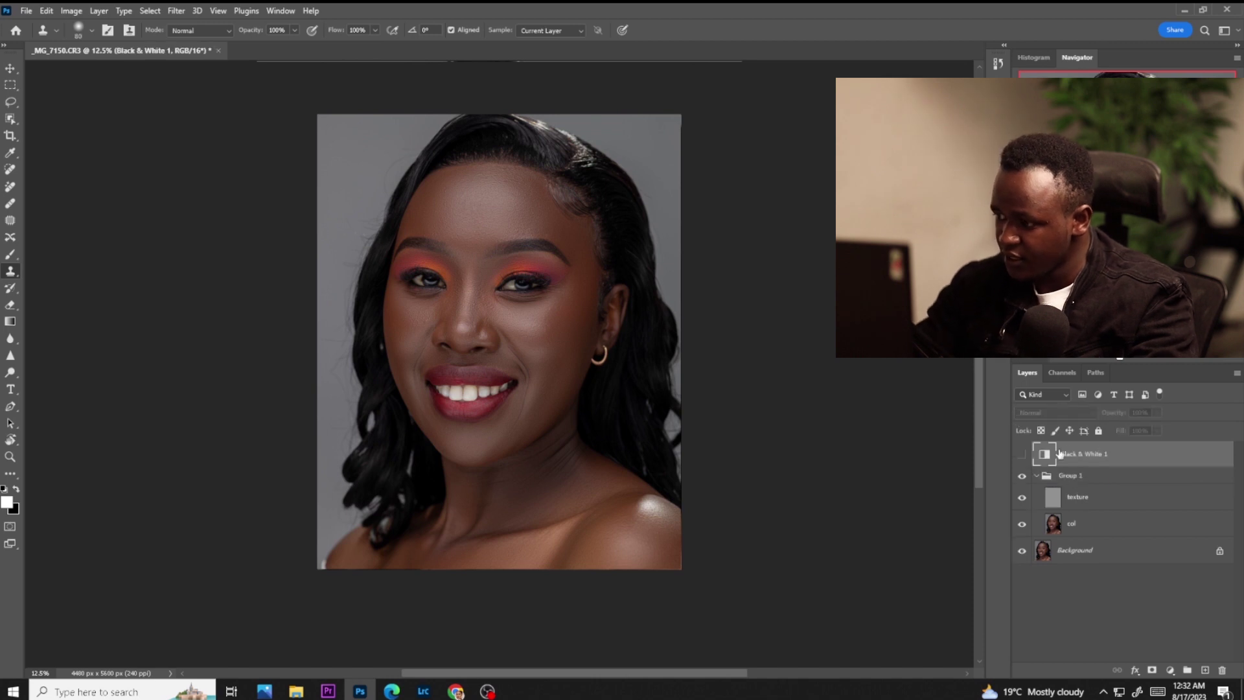
{"action": "key", "text": "Delete"}
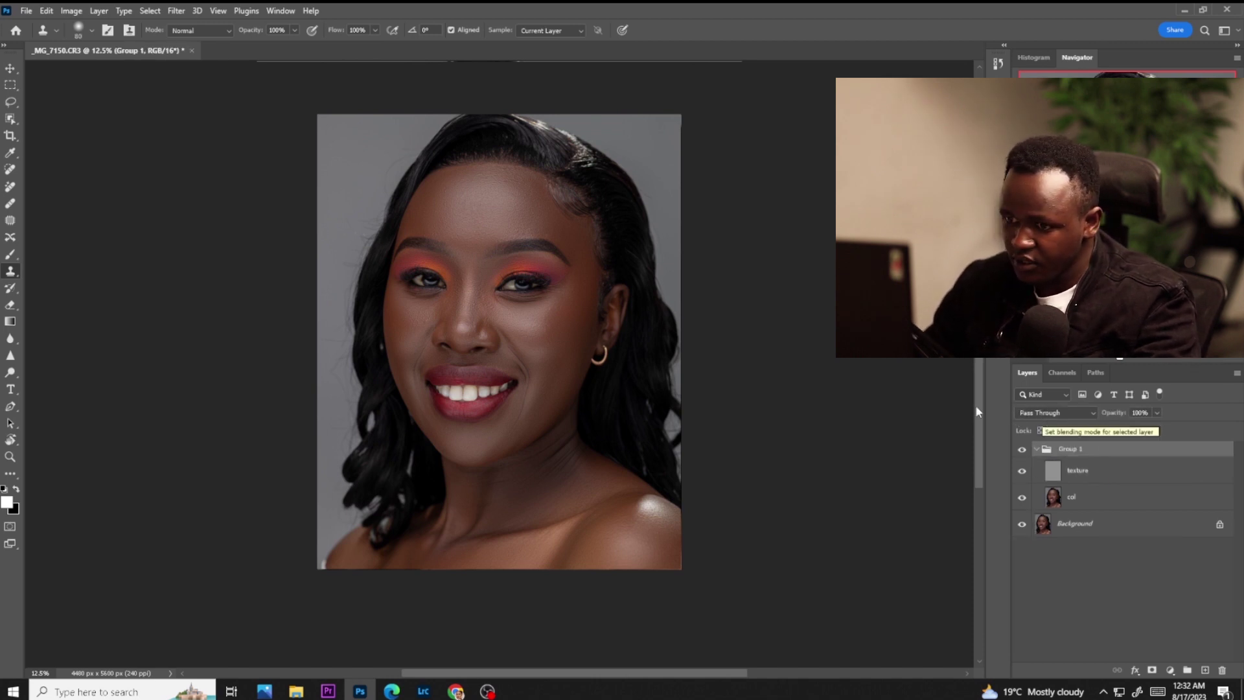
Collapse Group 1 in the Layers panel
{"action": "left_click", "coordinate": [1070, 473]}
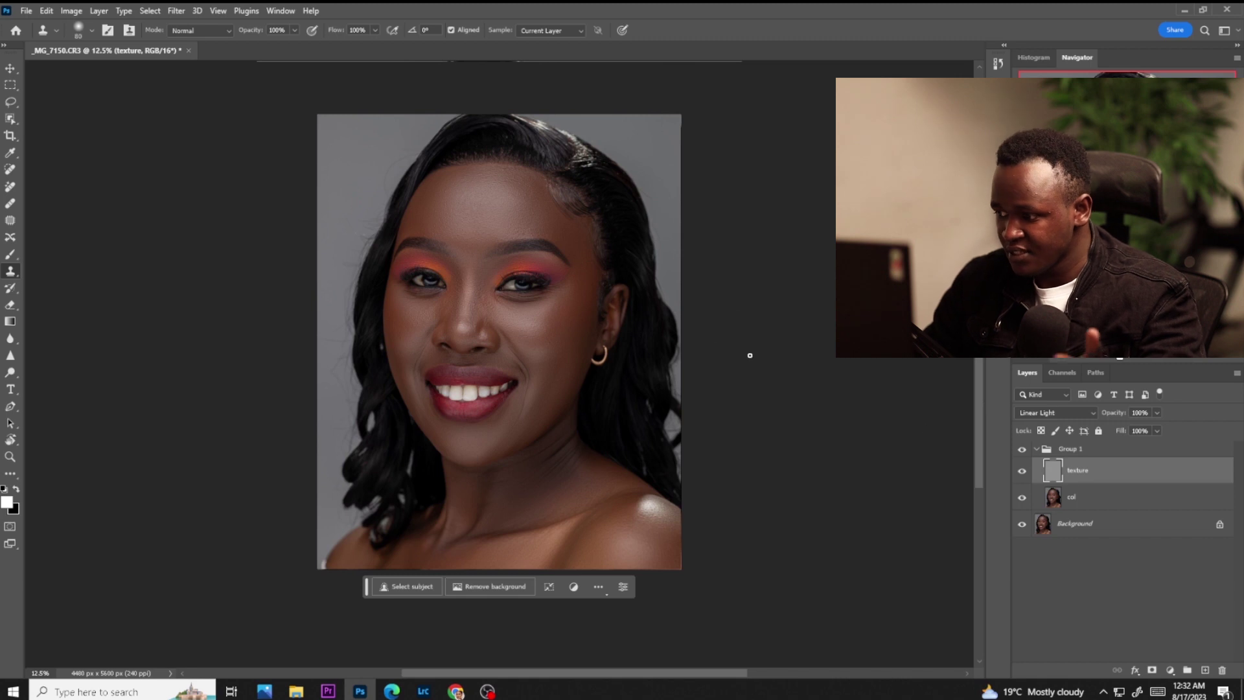
{"action": "left_click", "coordinate": [1046, 449]}
{"action": "left_click", "coordinate": [1036, 449]}
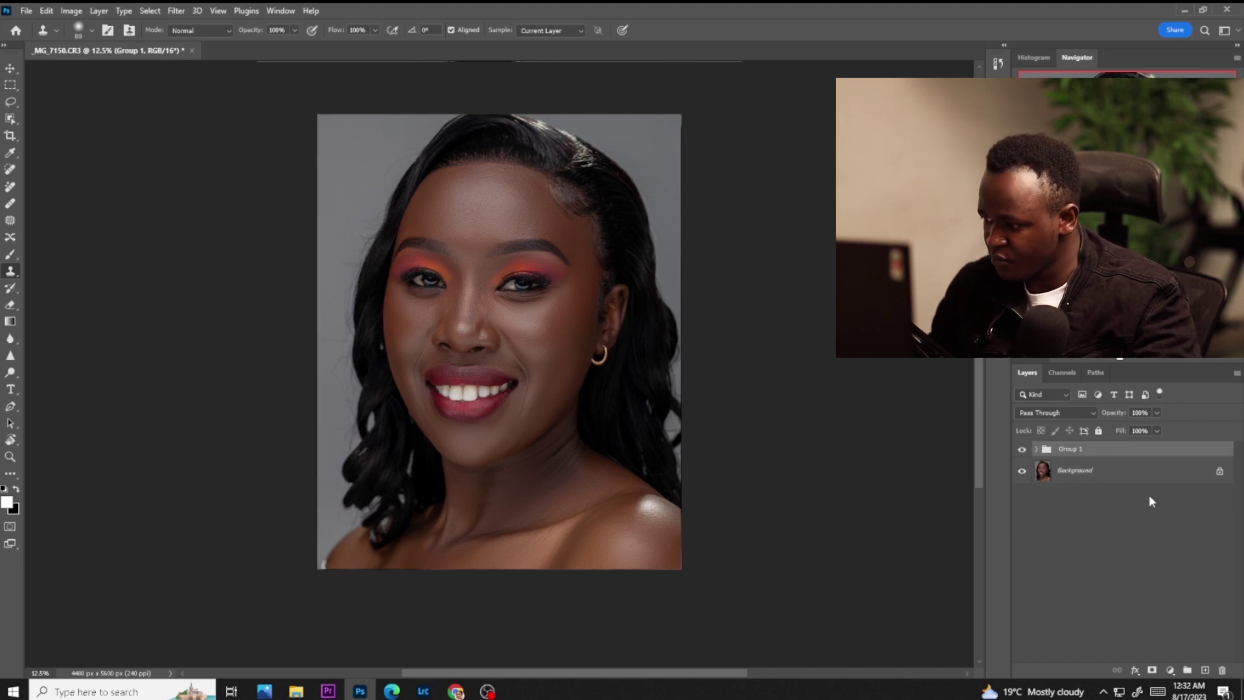
Add a Color Lookup adjustment layer loaded with the lut 7.CUBE file
{"action": "left_click", "coordinate": [1164, 664]}
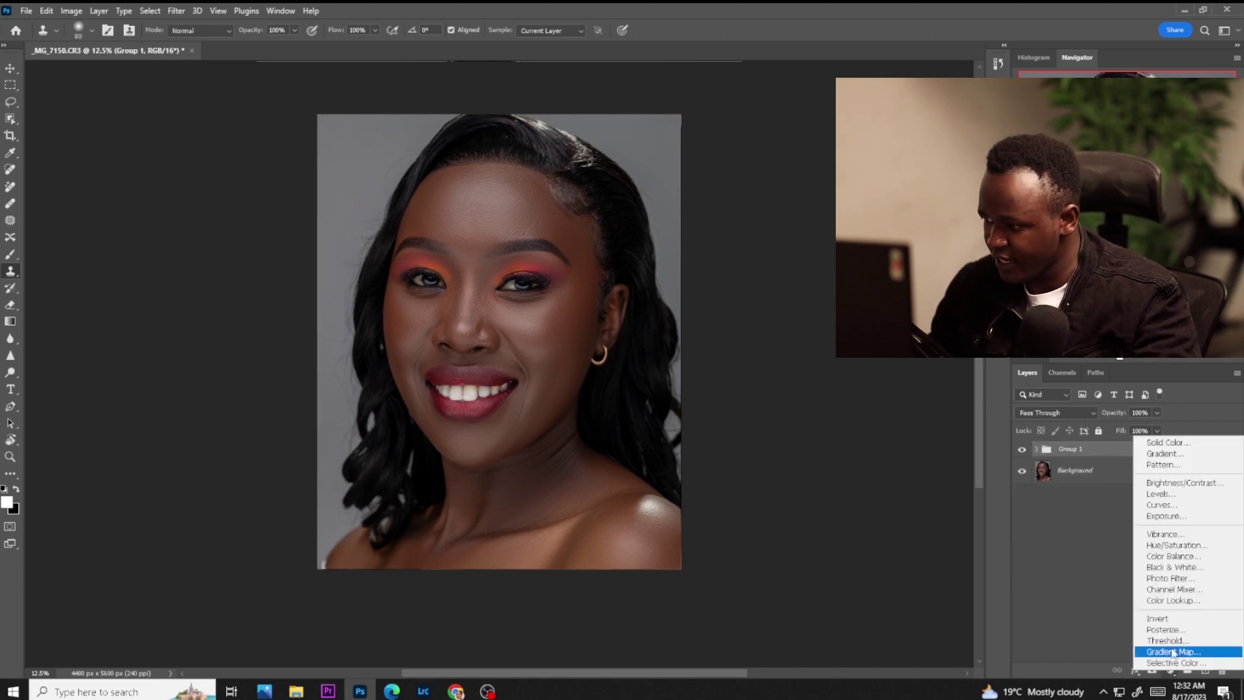
{"action": "left_click", "coordinate": [1163, 601]}
{"action": "left_click", "coordinate": [946, 194]}
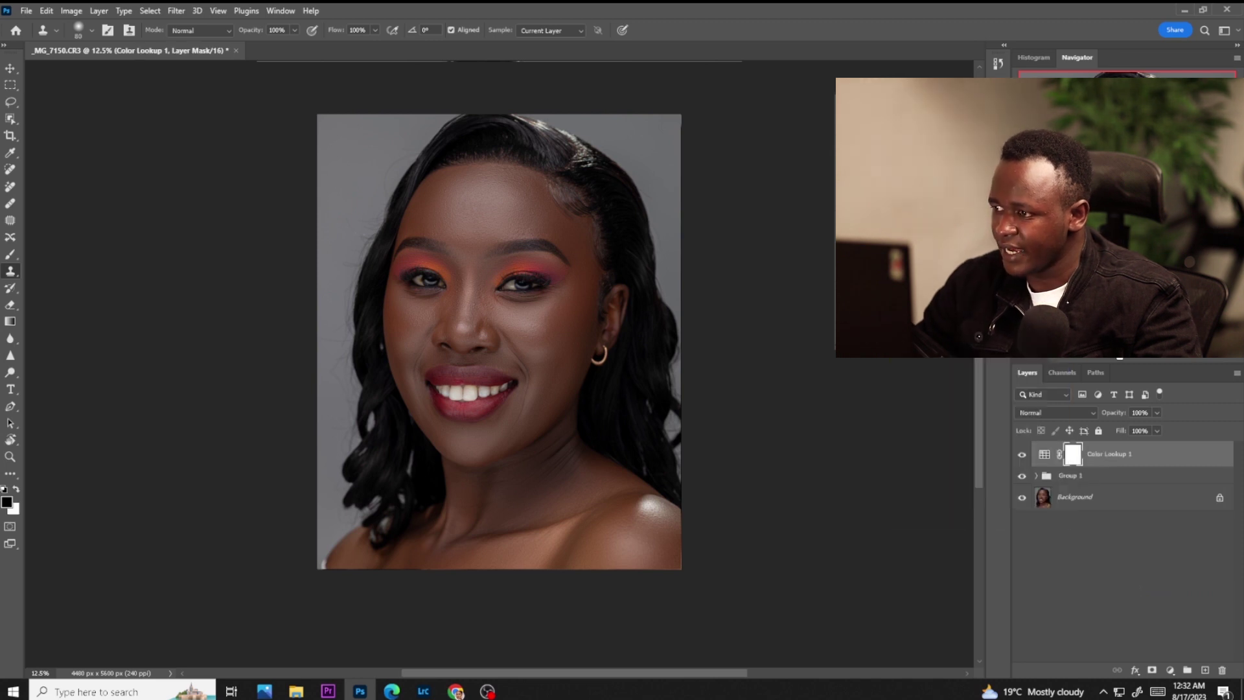
{"action": "left_click_drag", "start_coordinate": [977, 381], "coordinate": [980, 543]}
{"action": "left_click", "coordinate": [868, 447]}
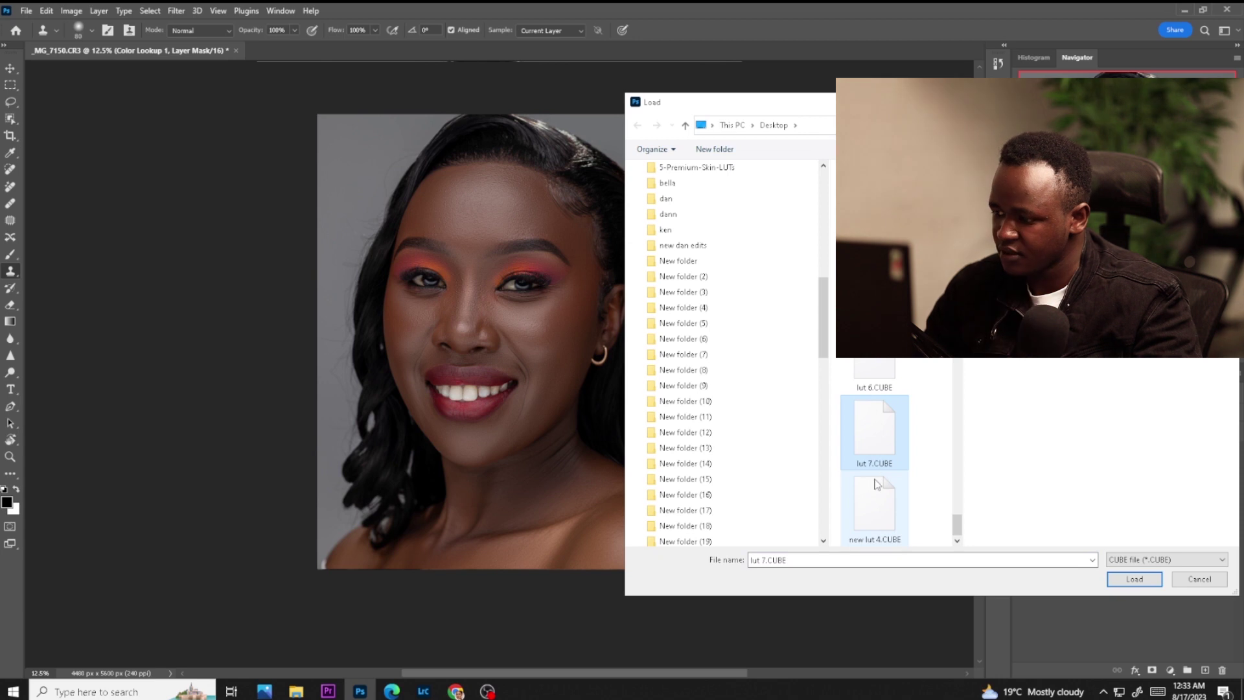
{"action": "left_click", "coordinate": [1133, 579]}
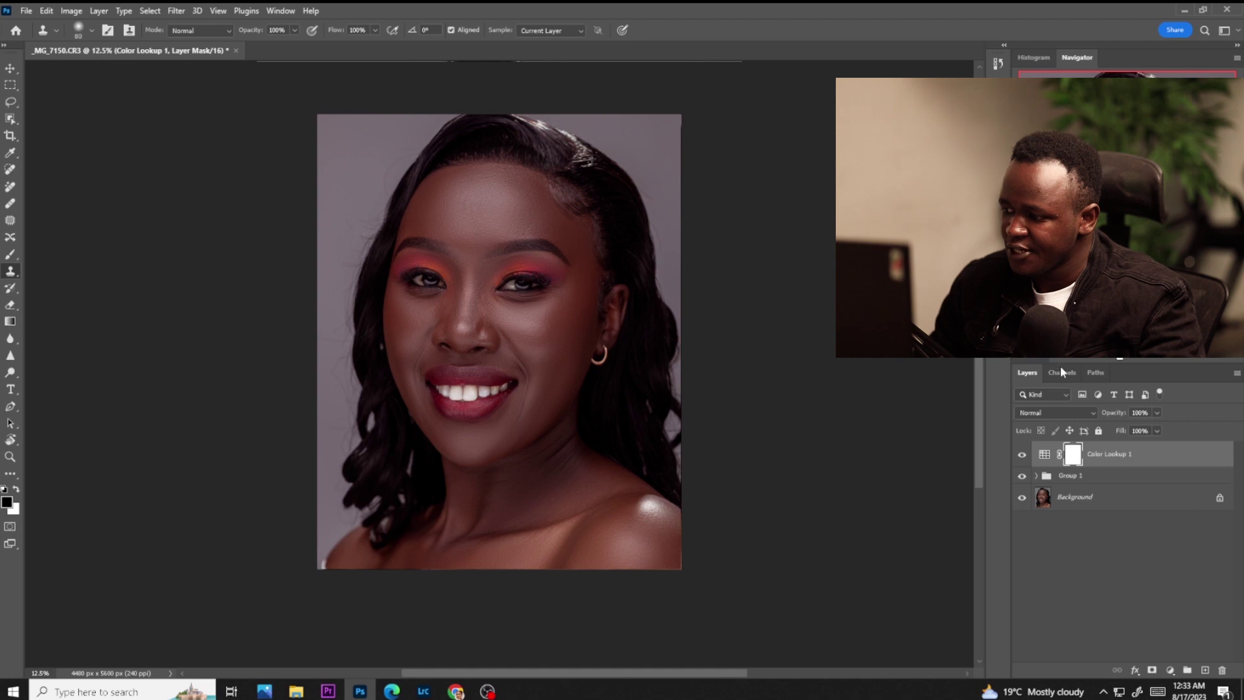
{"action": "left_click", "coordinate": [1170, 670]}
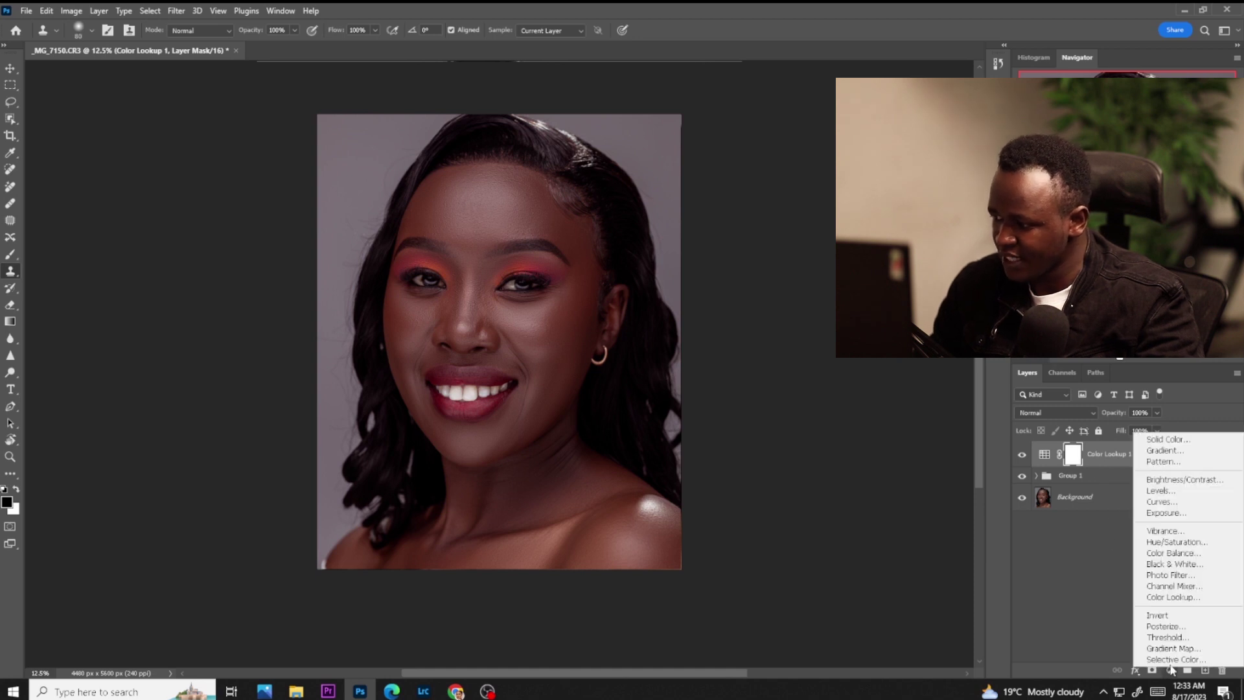
Add a Color Balance 1 adjustment layer directly above Color Lookup 1
{"action": "left_click", "coordinate": [1163, 553]}
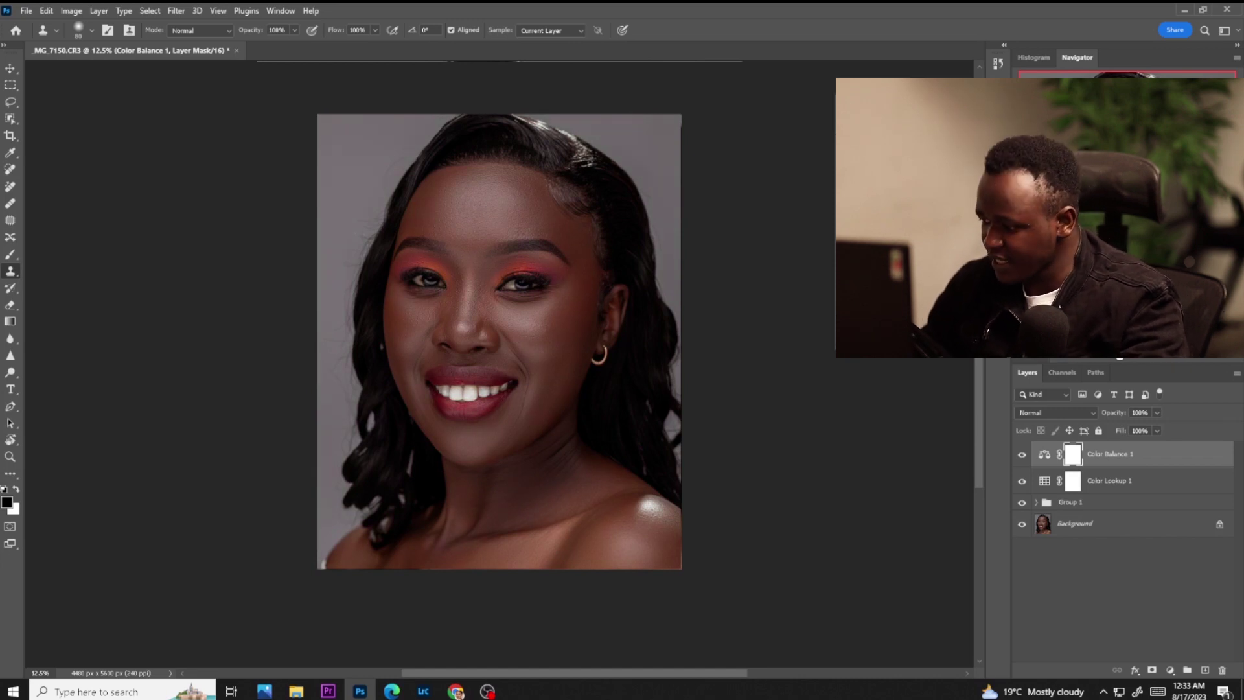
{"action": "left_click", "coordinate": [1170, 669]}
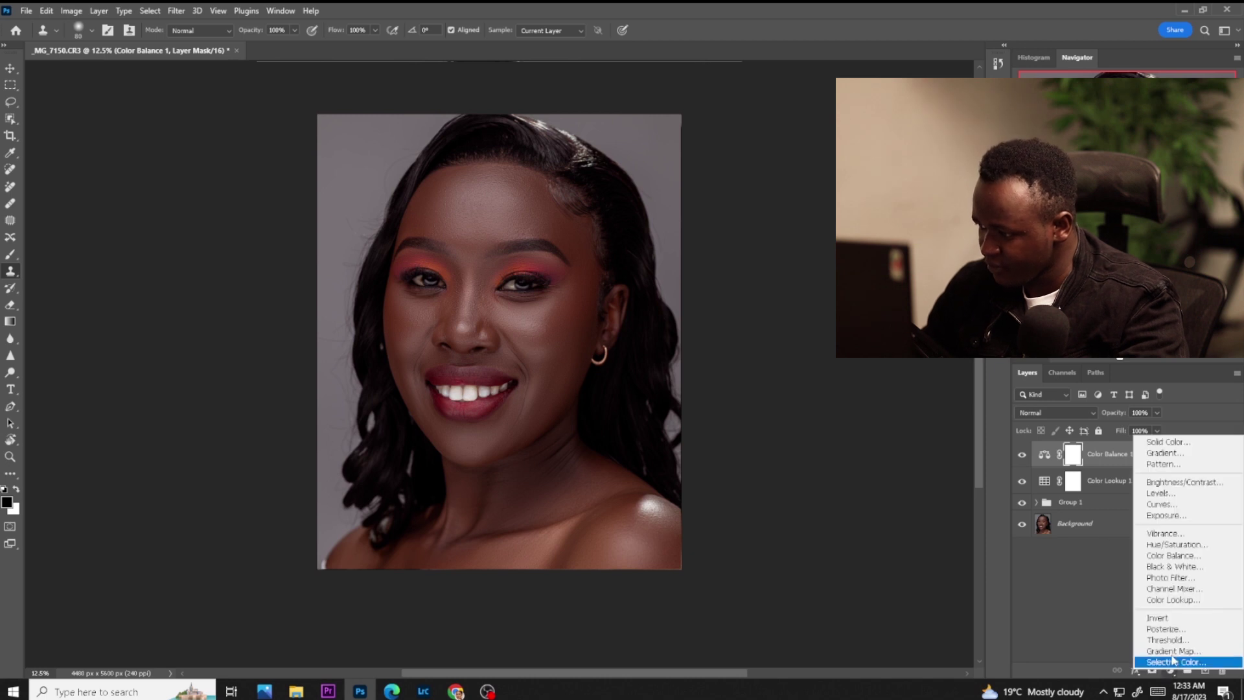
Add a Black & White adjustment layer set to Multiply at 20% opacity
{"action": "left_click", "coordinate": [1171, 568]}
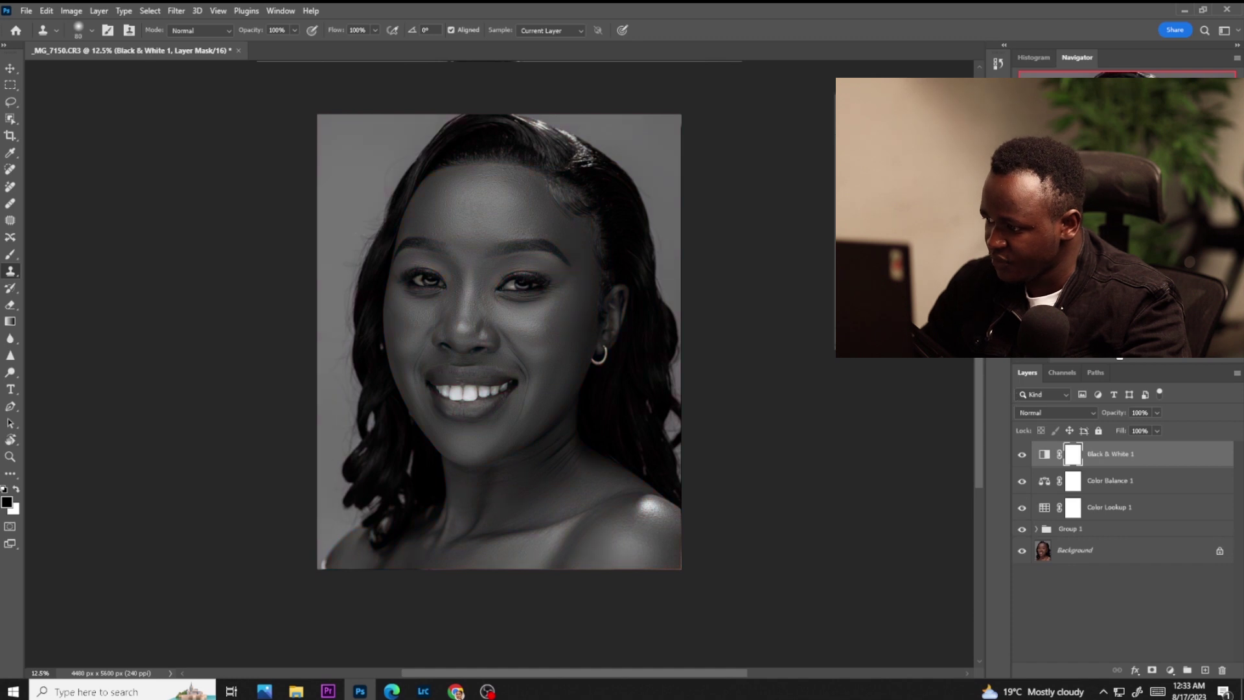
{"action": "left_click", "coordinate": [1045, 412]}
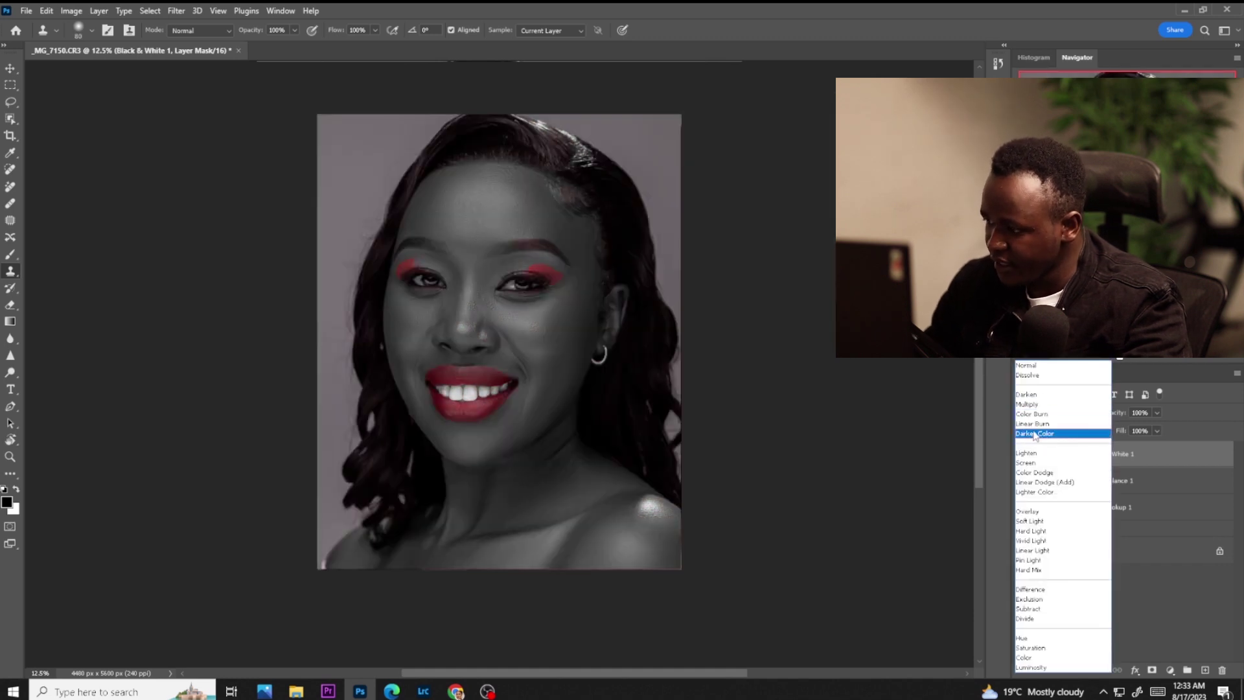
{"action": "left_click", "coordinate": [1030, 404]}
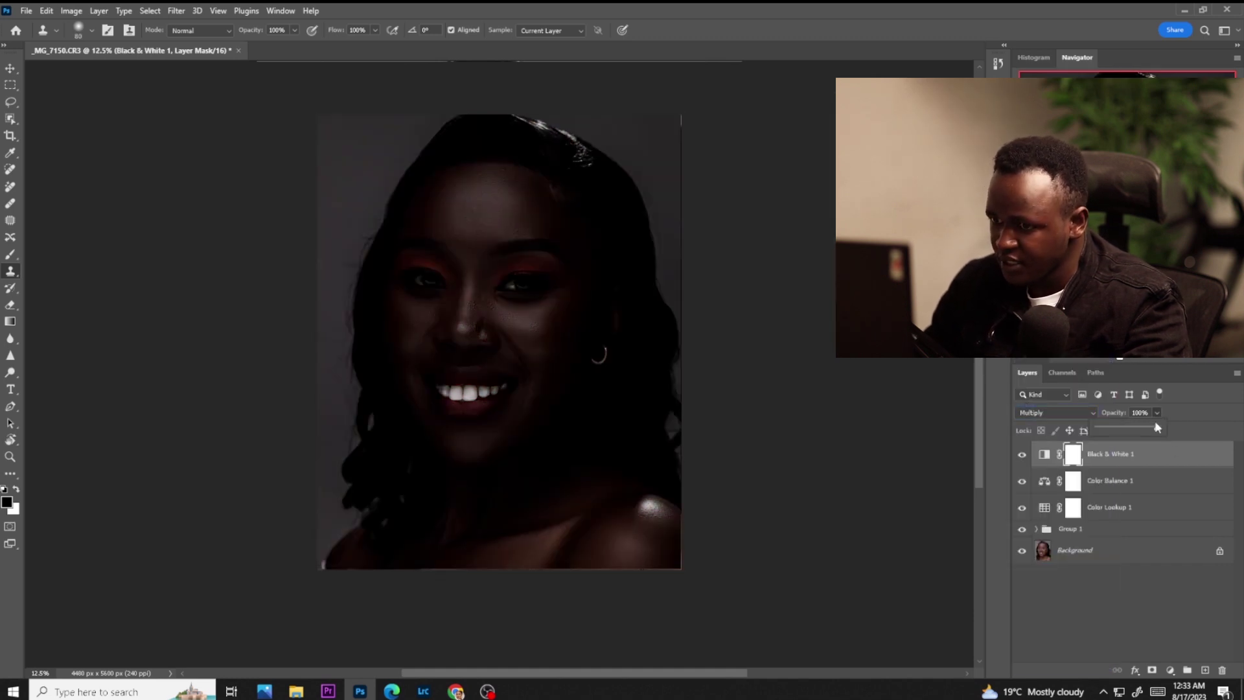
{"action": "left_click_drag", "start_coordinate": [1141, 433], "coordinate": [1115, 447]}
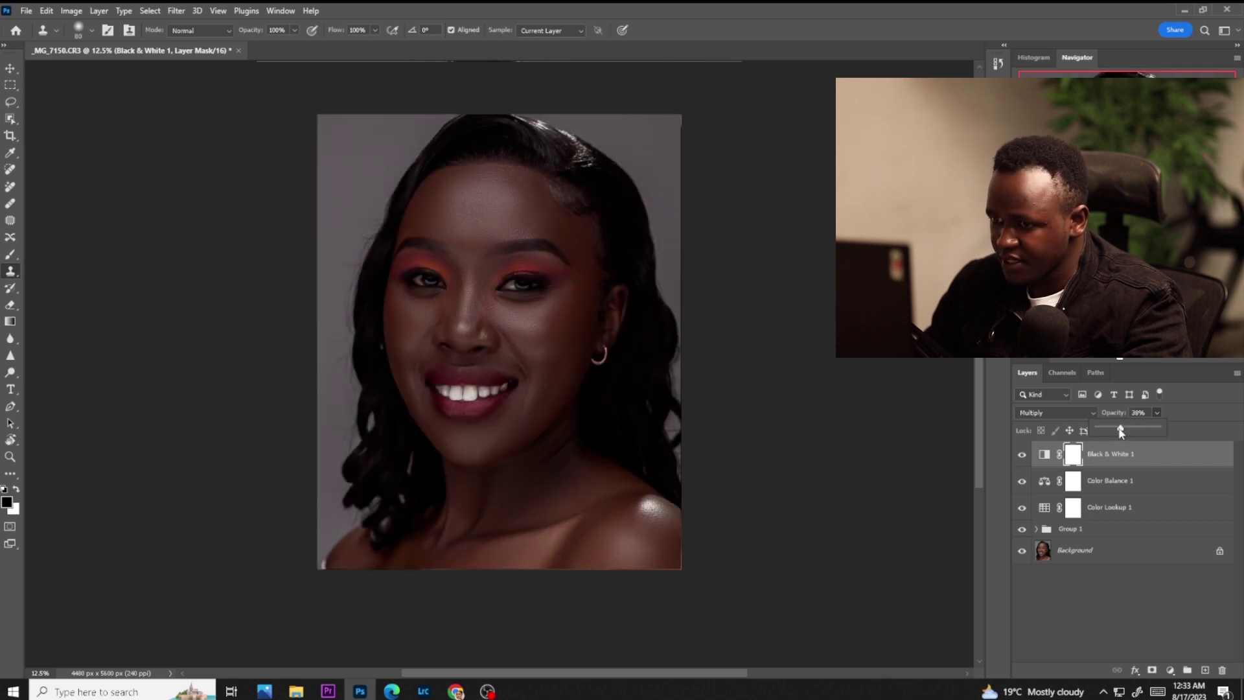
{"action": "left_click_drag", "start_coordinate": [1112, 432], "coordinate": [1109, 430]}
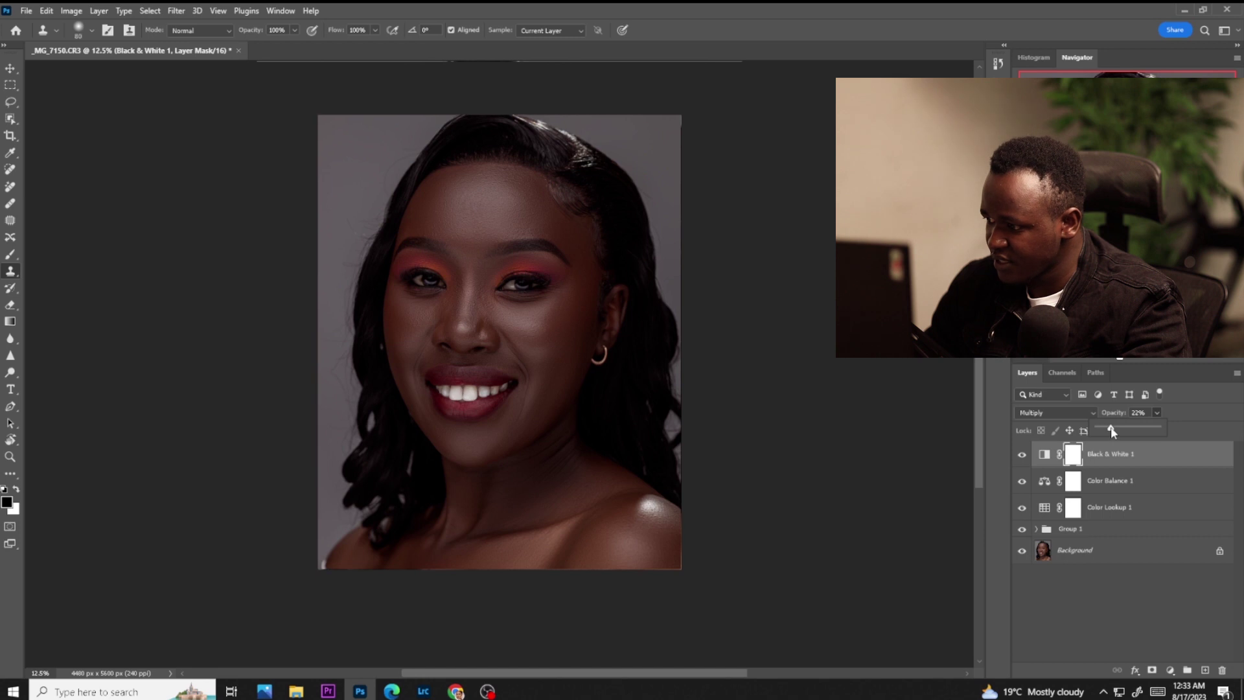
Lower Color Lookup 1's opacity to about 76%
{"action": "left_click", "coordinate": [1117, 506]}
{"action": "left_click", "coordinate": [1157, 413]}
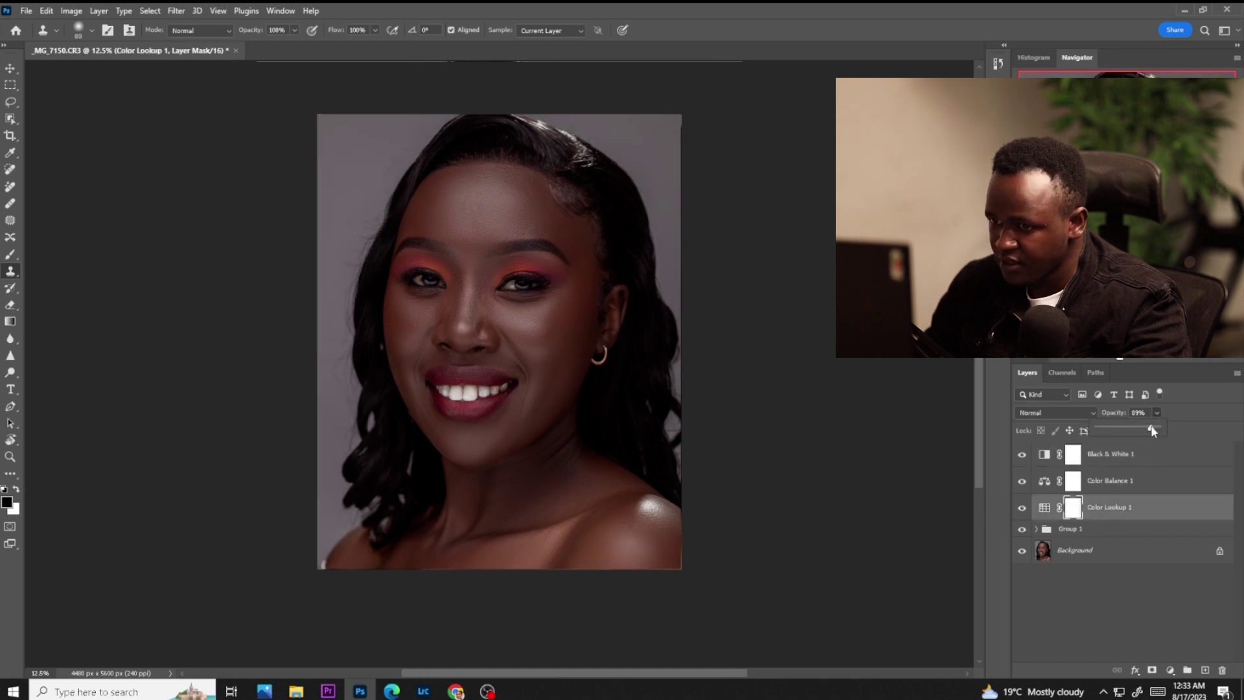
{"action": "left_click_drag", "start_coordinate": [1150, 425], "coordinate": [1144, 429]}
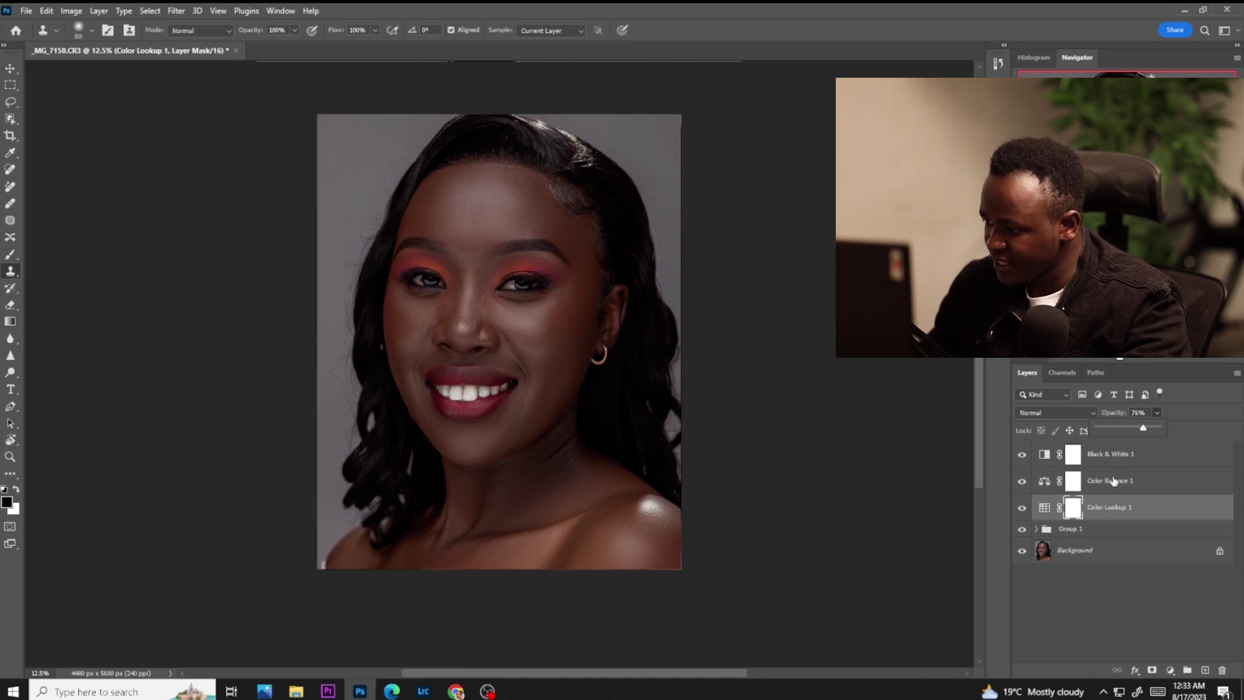
{"action": "left_click", "coordinate": [1101, 455]}
{"action": "left_click", "coordinate": [1170, 669]}
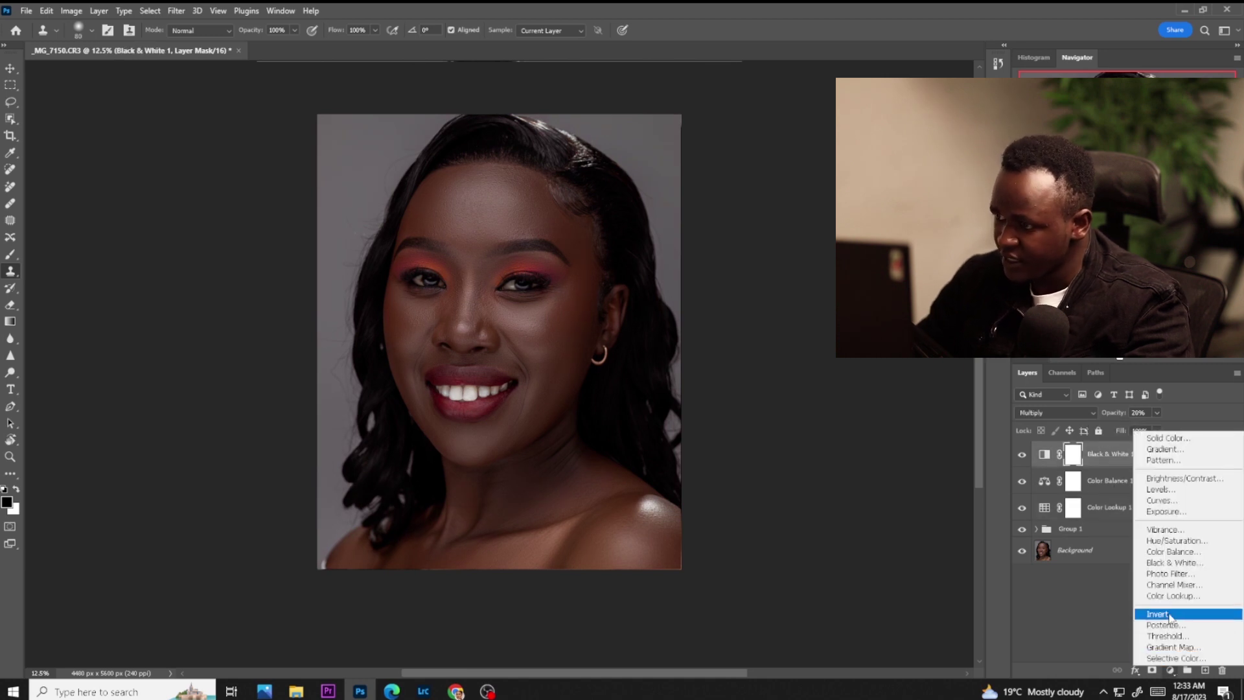
Add a Selective Color adjustment layer and set its opacity to 42%
{"action": "left_click", "coordinate": [1155, 664]}
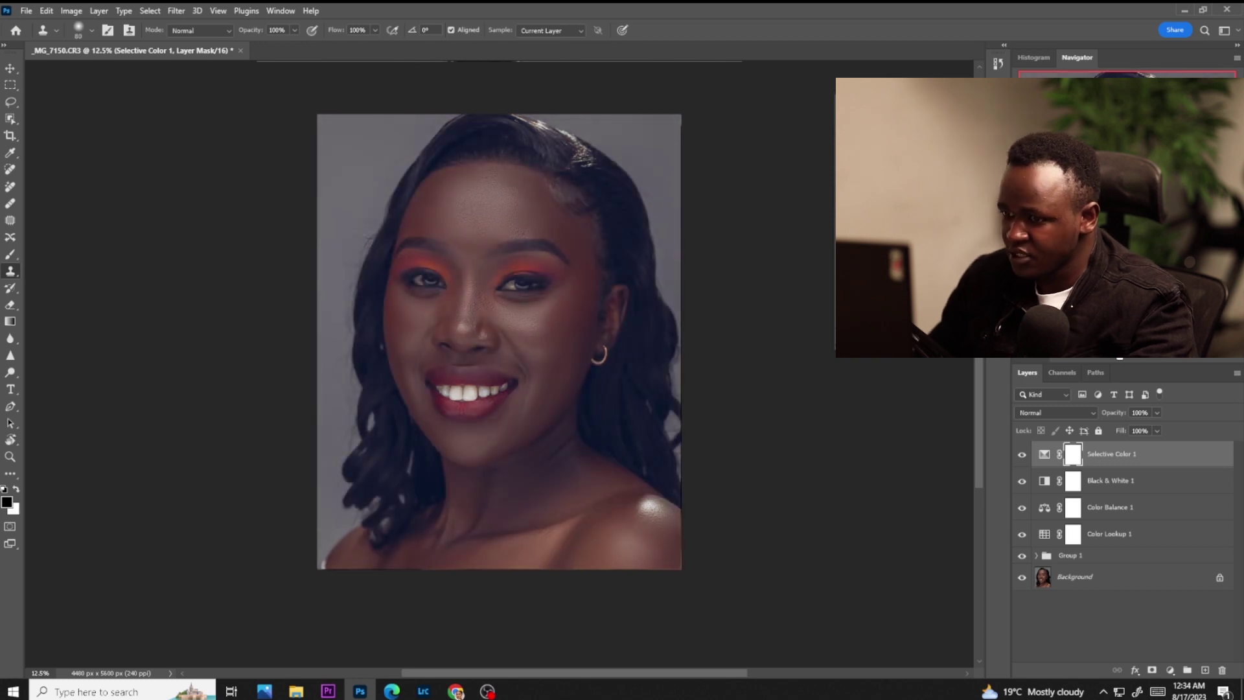
{"action": "left_click", "coordinate": [1157, 431]}
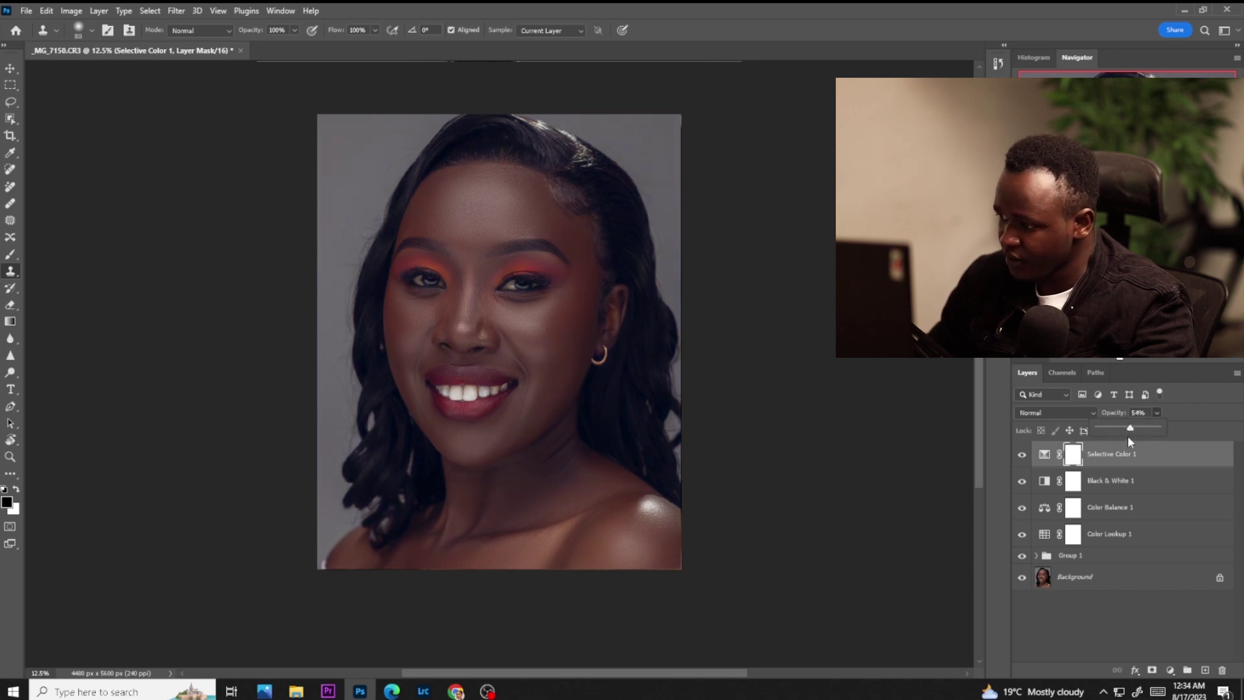
{"action": "left_click_drag", "start_coordinate": [1126, 429], "coordinate": [1125, 431]}
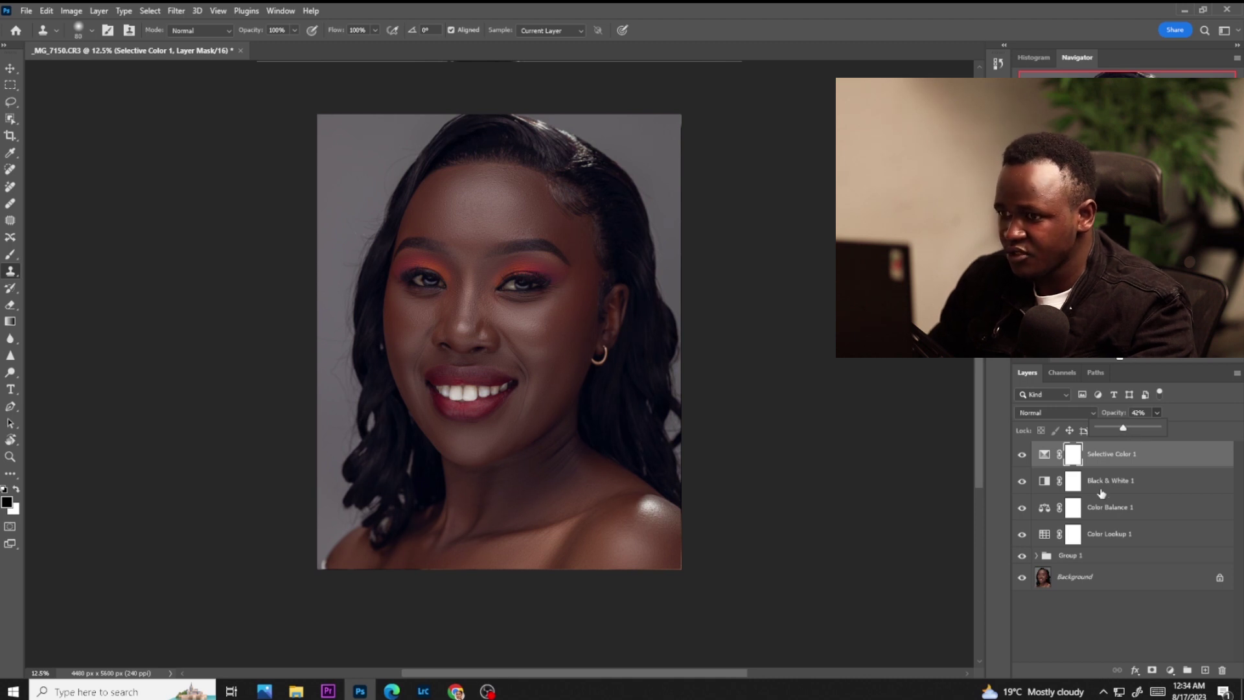
{"action": "left_click", "coordinate": [1037, 471]}
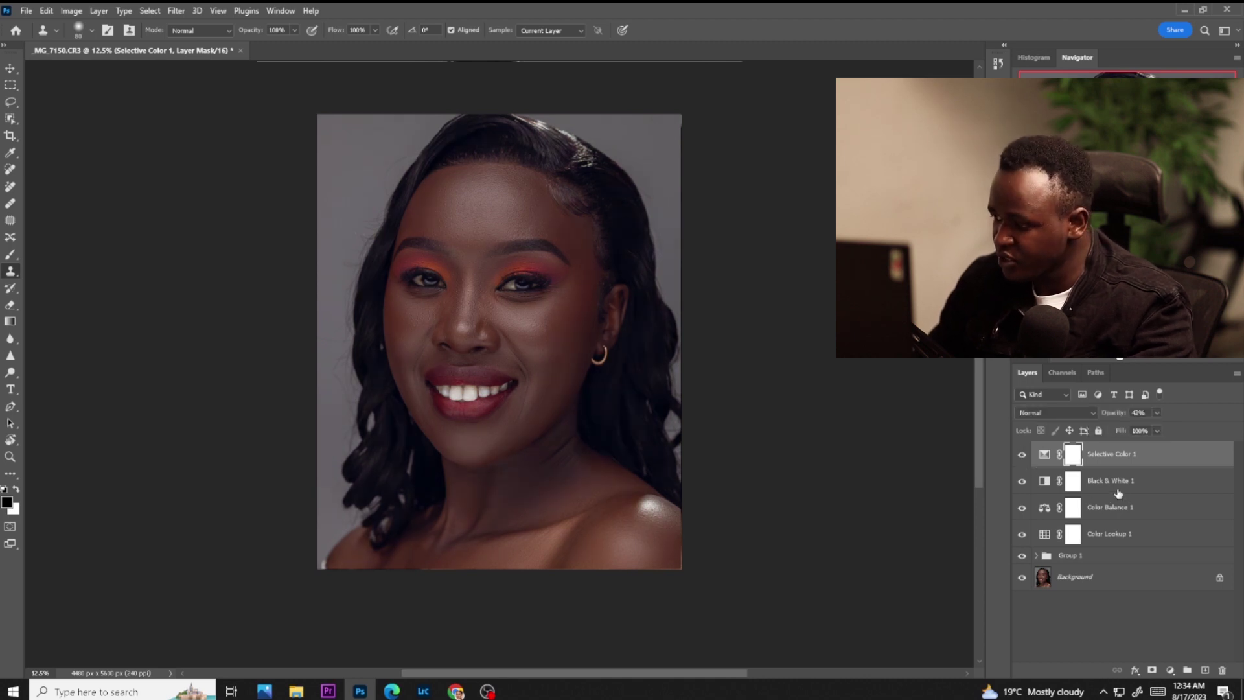
Group the four adjustment layers and name the group 'color grading'
{"action": "left_click", "coordinate": [1117, 537], "text": "shift"}
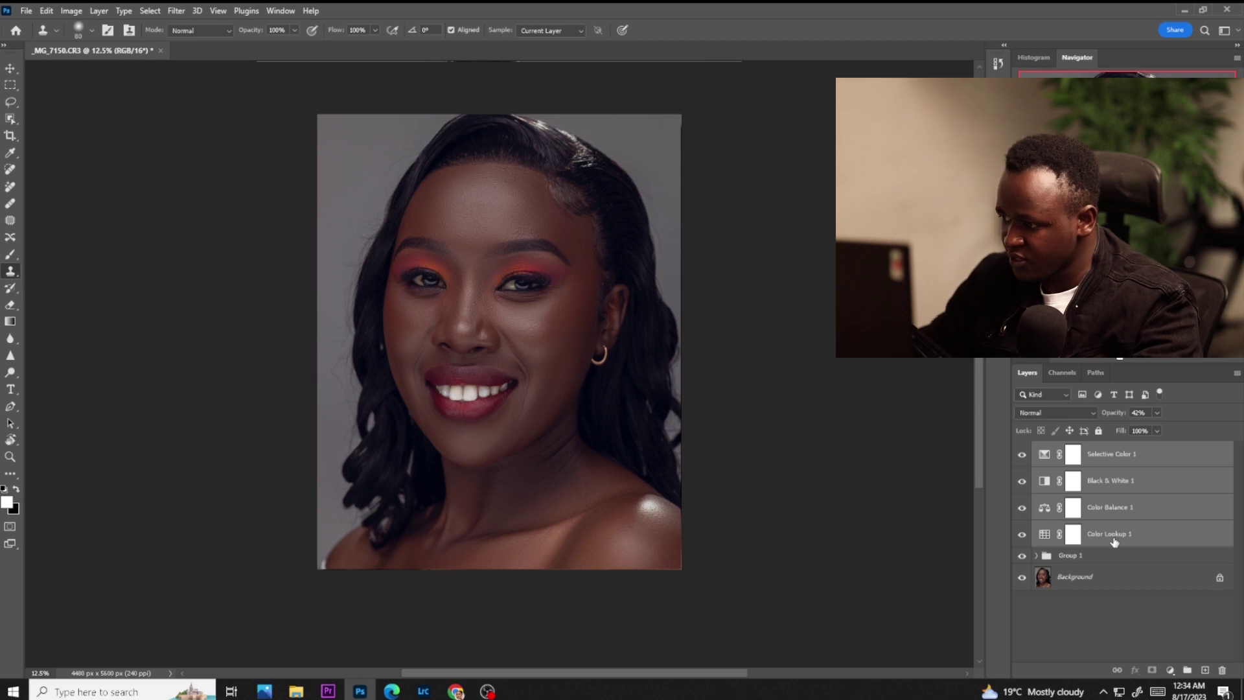
{"action": "key", "text": "ctrl+g"}
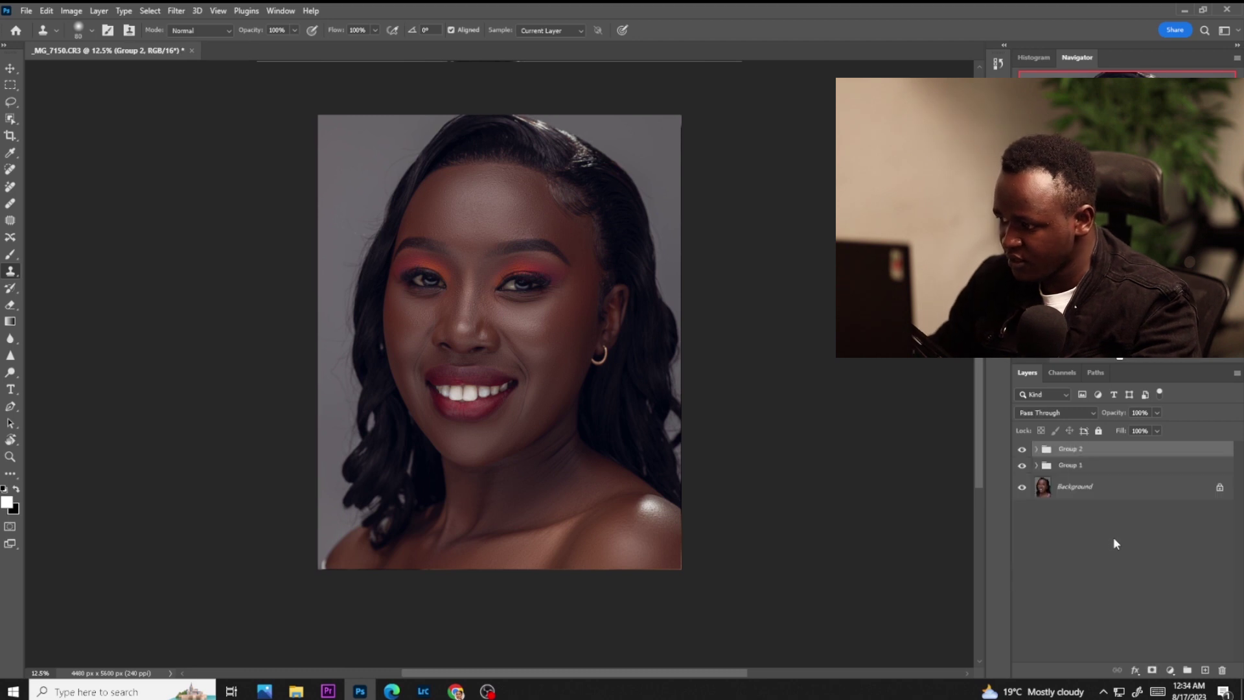
{"action": "double_click", "coordinate": [1070, 447]}
{"action": "type", "text": "co"}
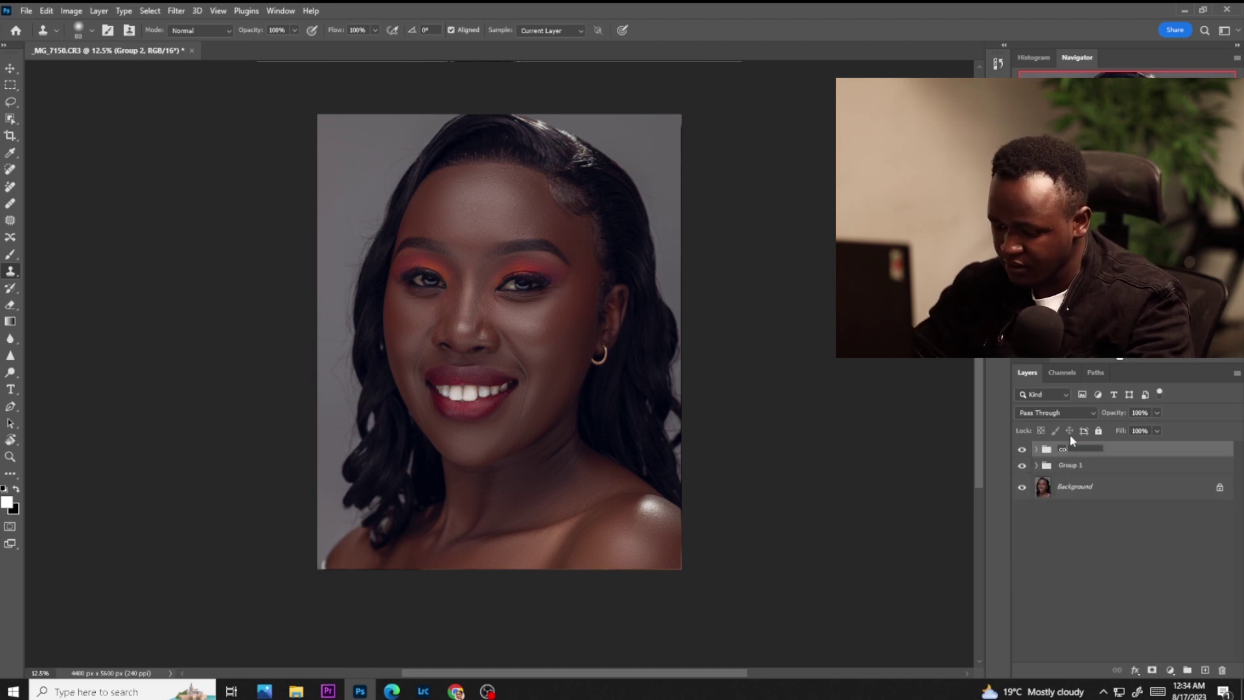
{"action": "type", "text": "lor"}
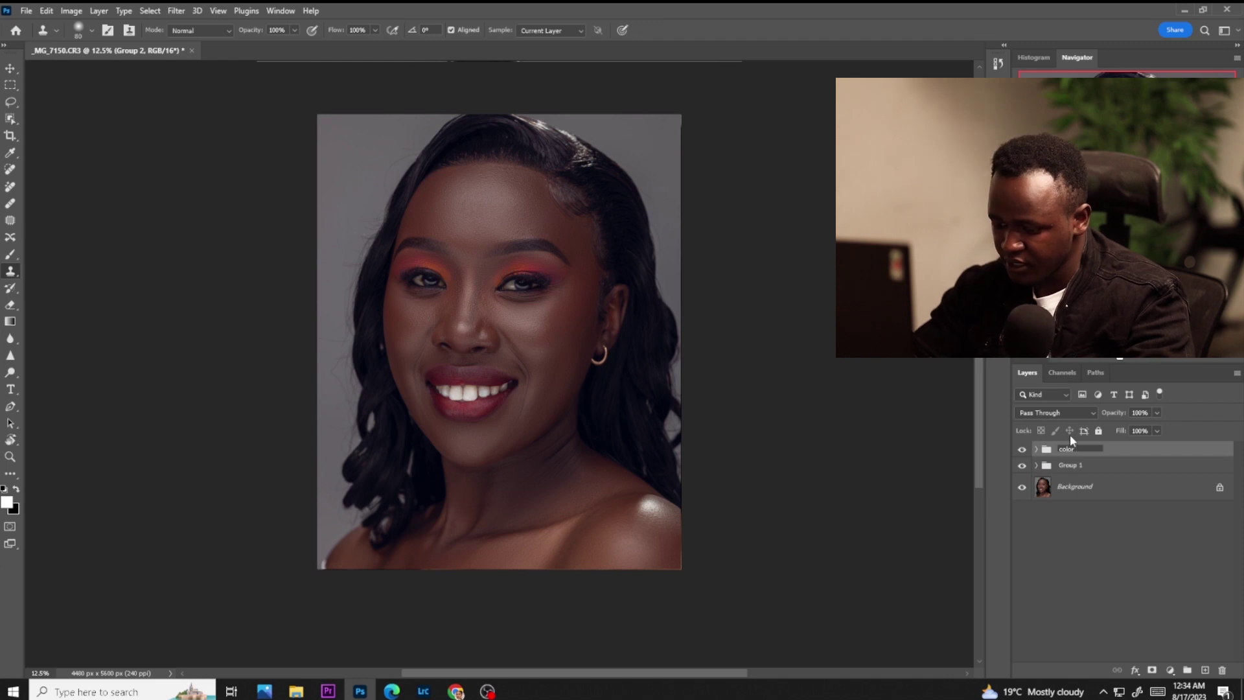
{"action": "type", "text": " grading"}
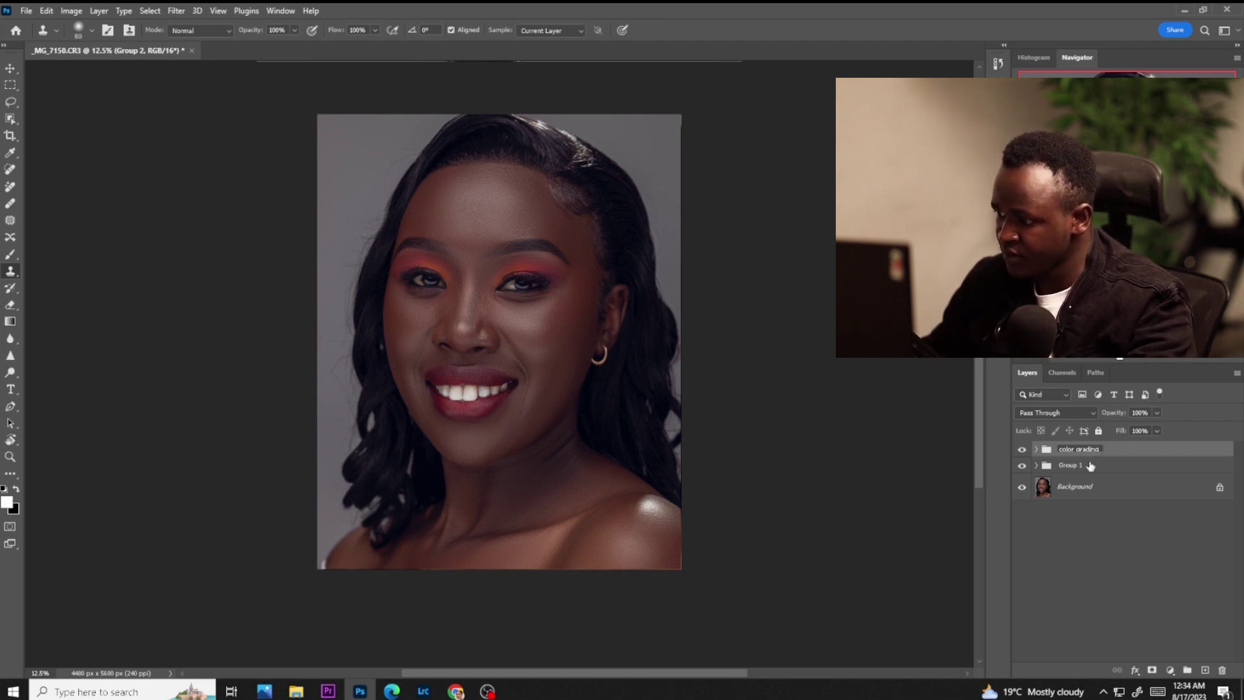
{"action": "key", "text": "Return"}
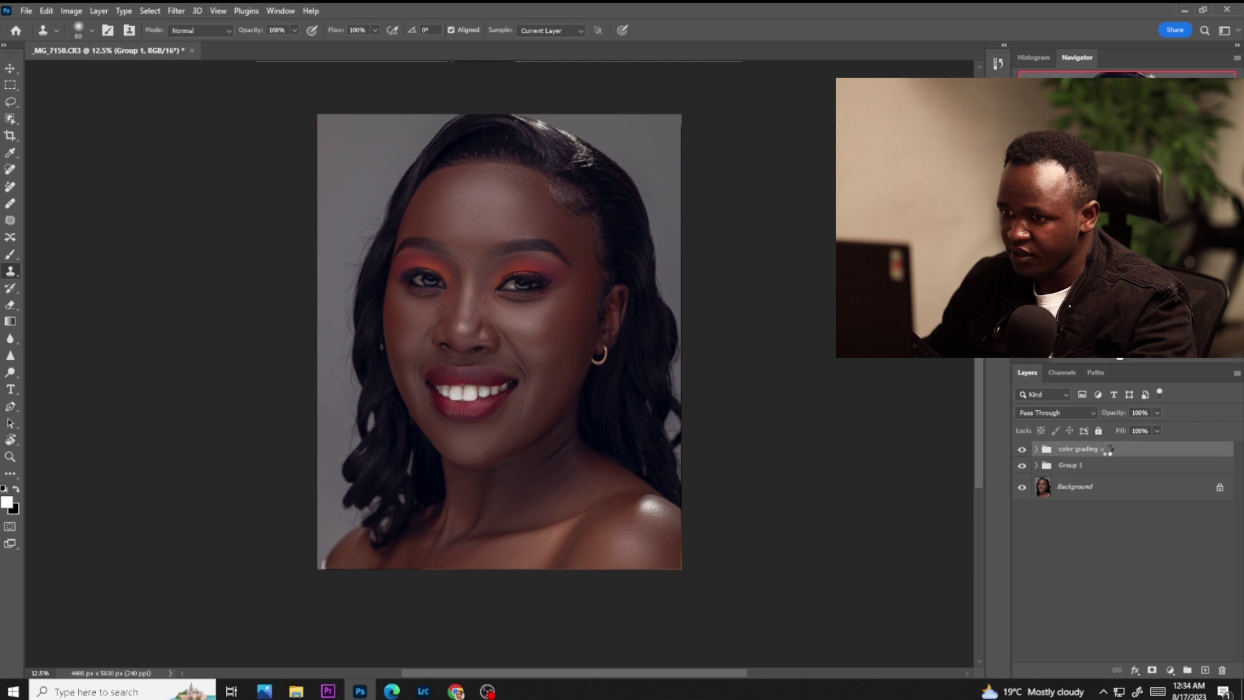
Toggle the color grading group on and off to compare the portrait with and without it
{"action": "left_click", "coordinate": [1022, 450]}
{"action": "left_click", "coordinate": [1022, 450]}
{"action": "left_click", "coordinate": [1023, 450]}
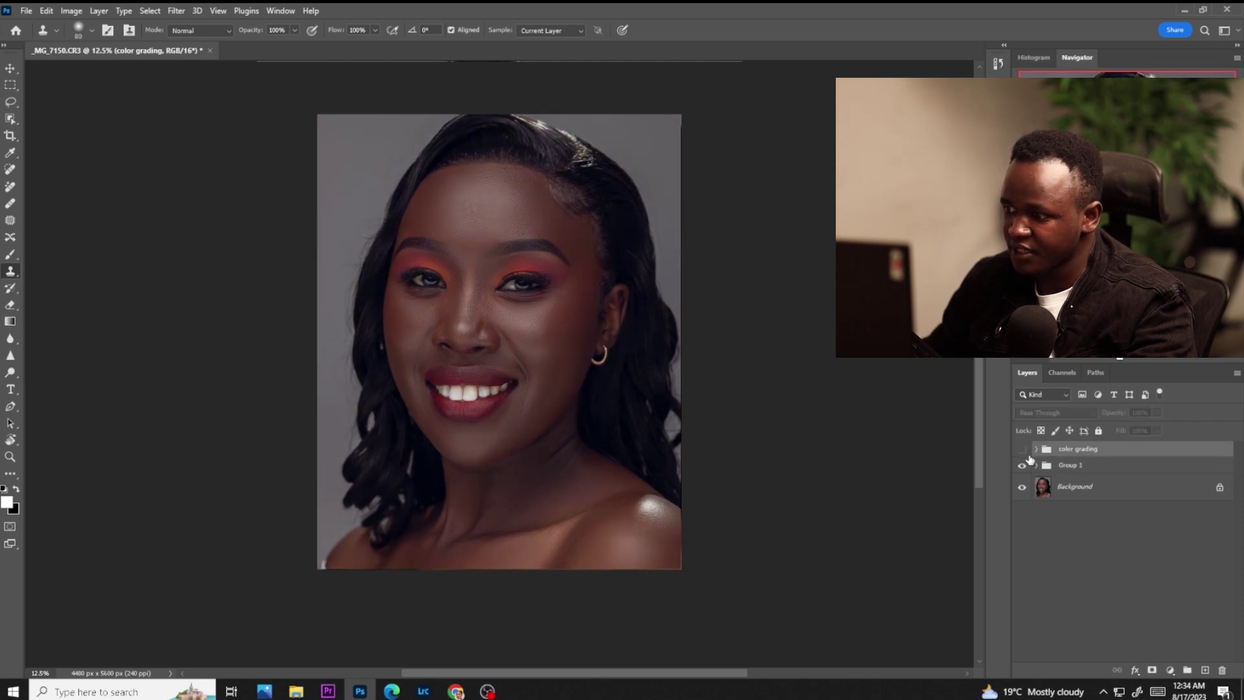
{"action": "left_click", "coordinate": [1022, 449]}
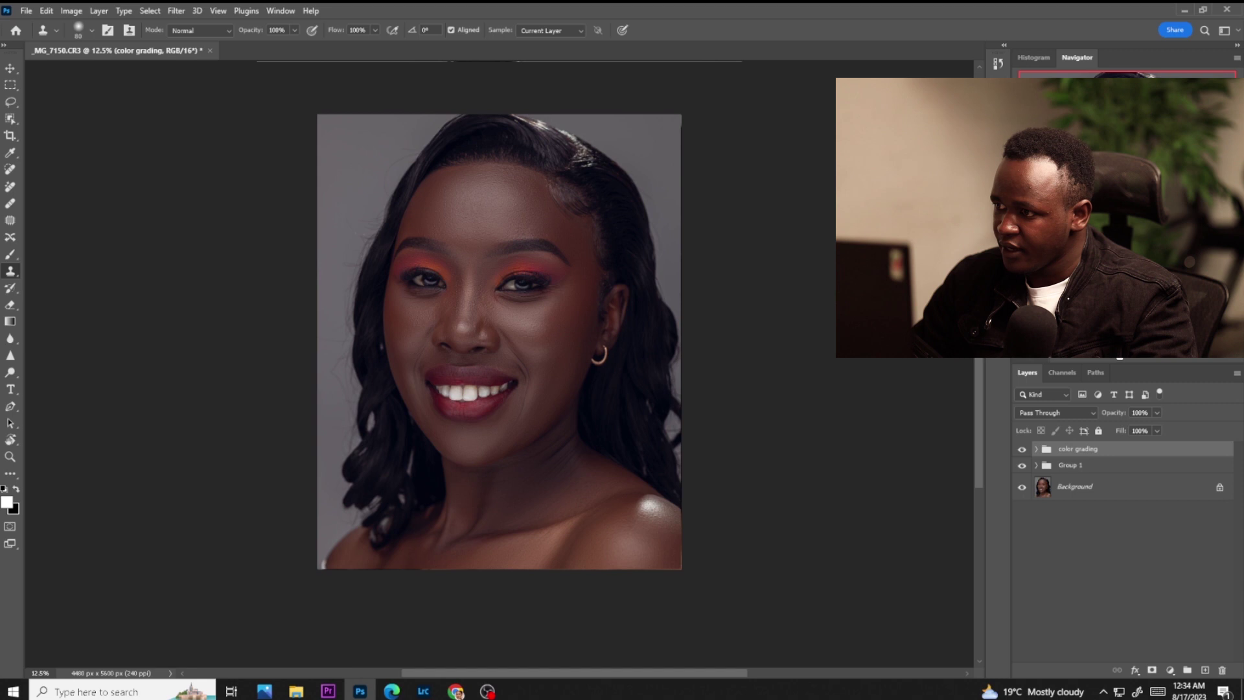
{"action": "key", "text": "alt+F9"}
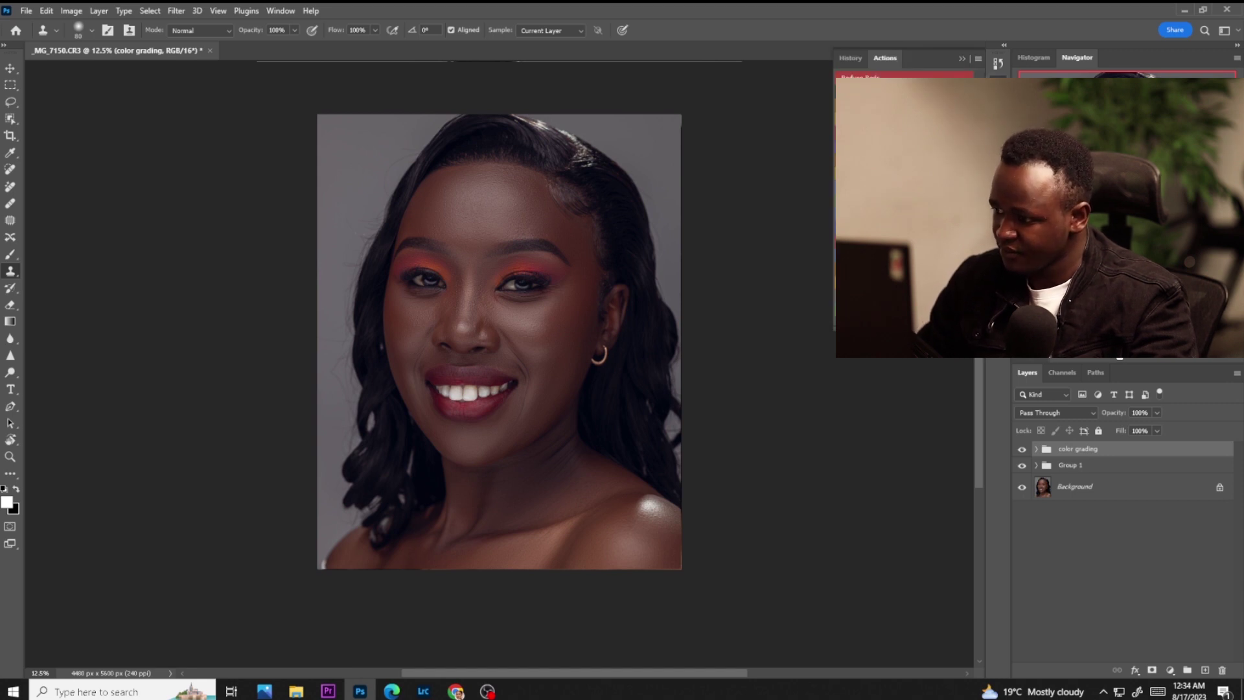
Run the action that adds the Eyes N Teeth Whitening group and select its Photo Filter 1 mask
{"action": "left_click", "coordinate": [998, 62]}
{"action": "left_click", "coordinate": [1036, 449]}
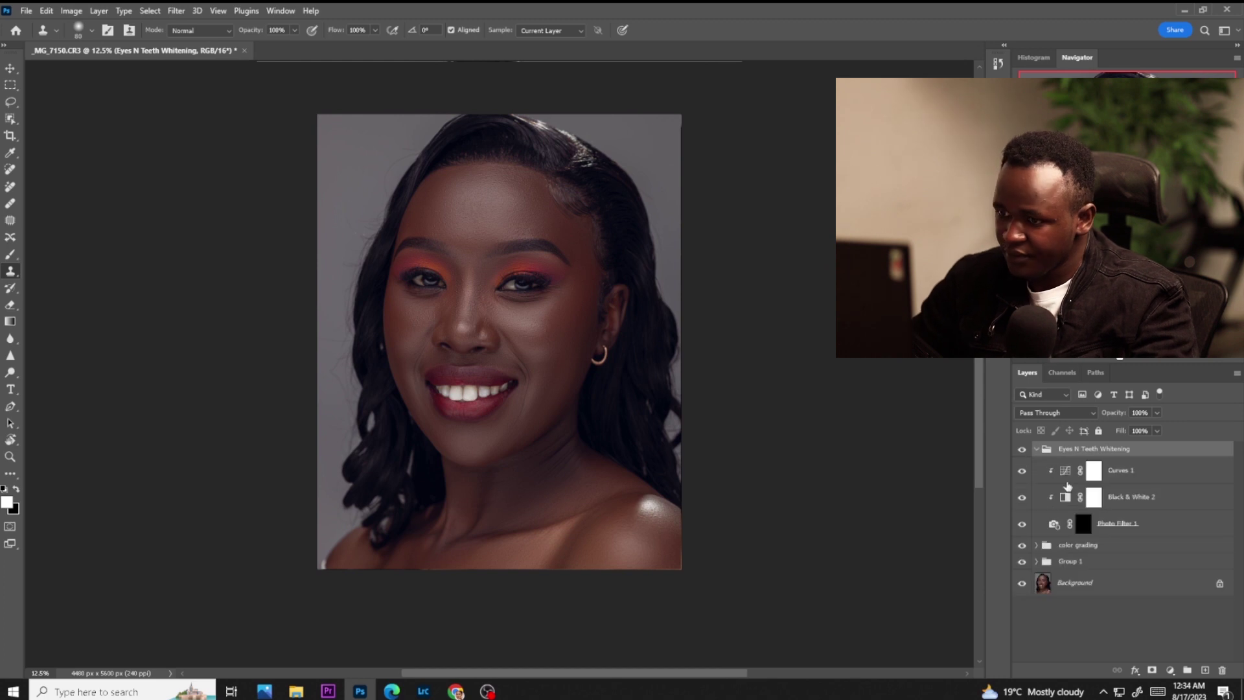
{"action": "left_click", "coordinate": [1083, 524]}
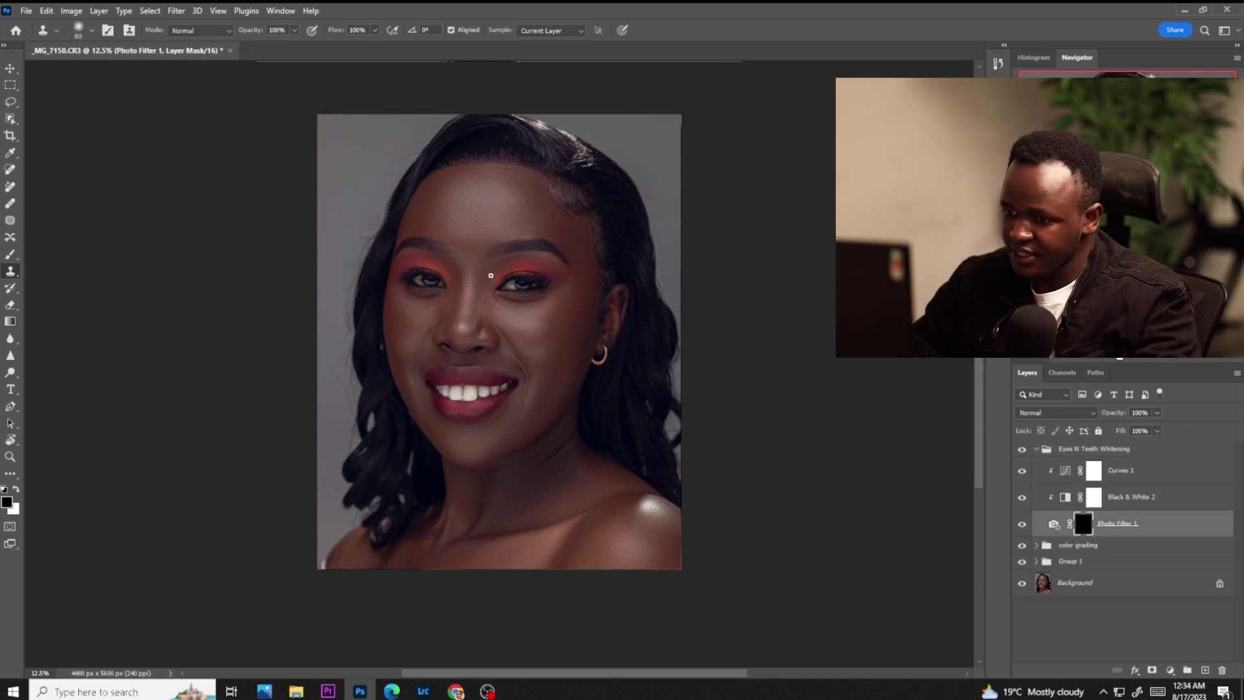
{"action": "key", "text": "ctrl+plus"}
{"action": "key", "text": "ctrl+plus"}
{"action": "key", "text": "ctrl+plus"}
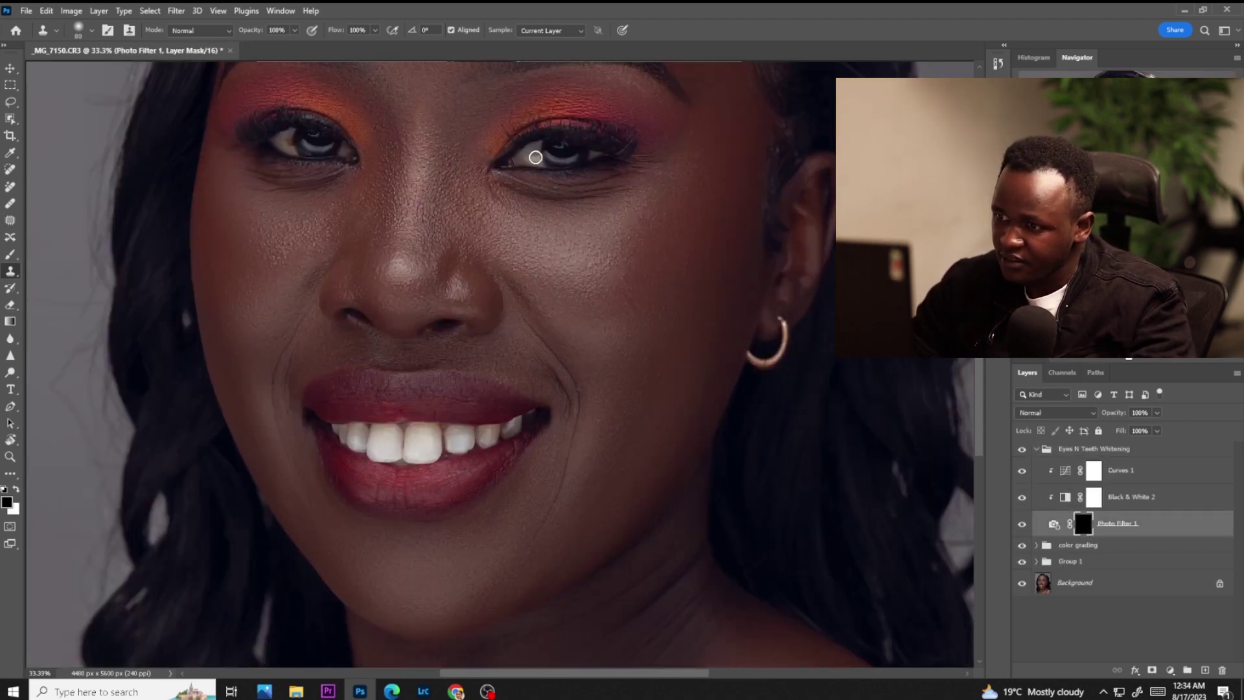
{"action": "left_click", "coordinate": [666, 224]}
{"action": "key", "text": "Return"}
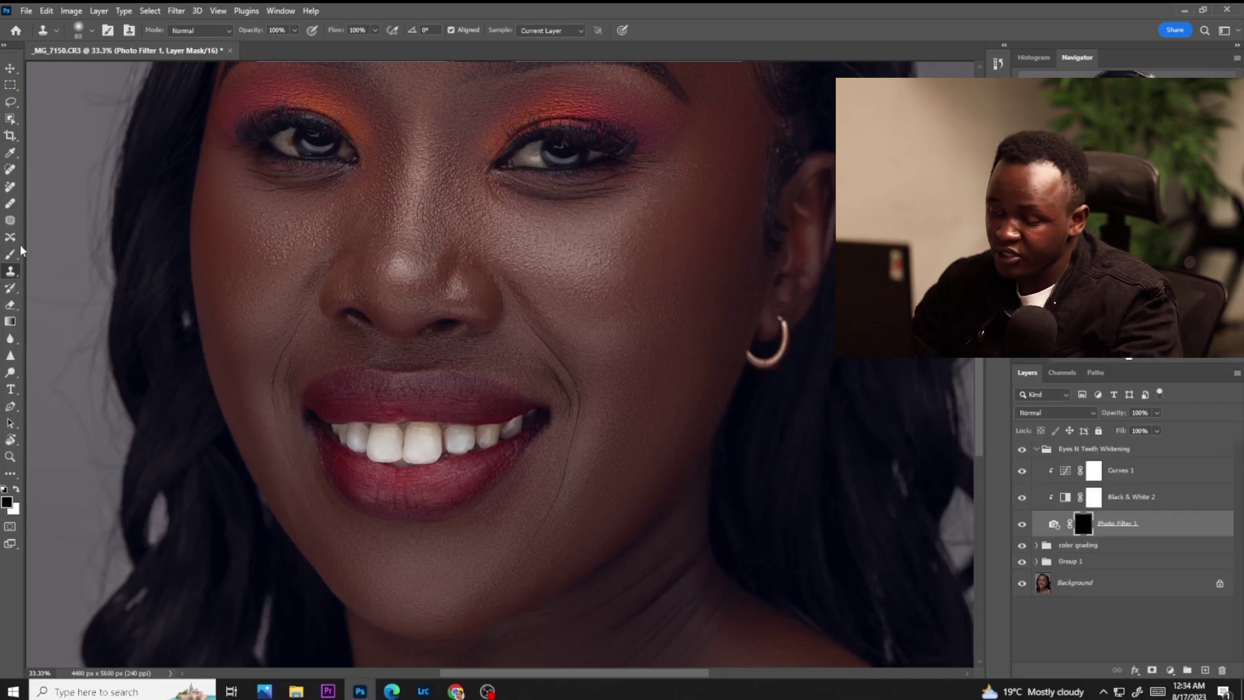
Paint white over the front teeth with an 80-px brush to whiten them
{"action": "key", "text": "b"}
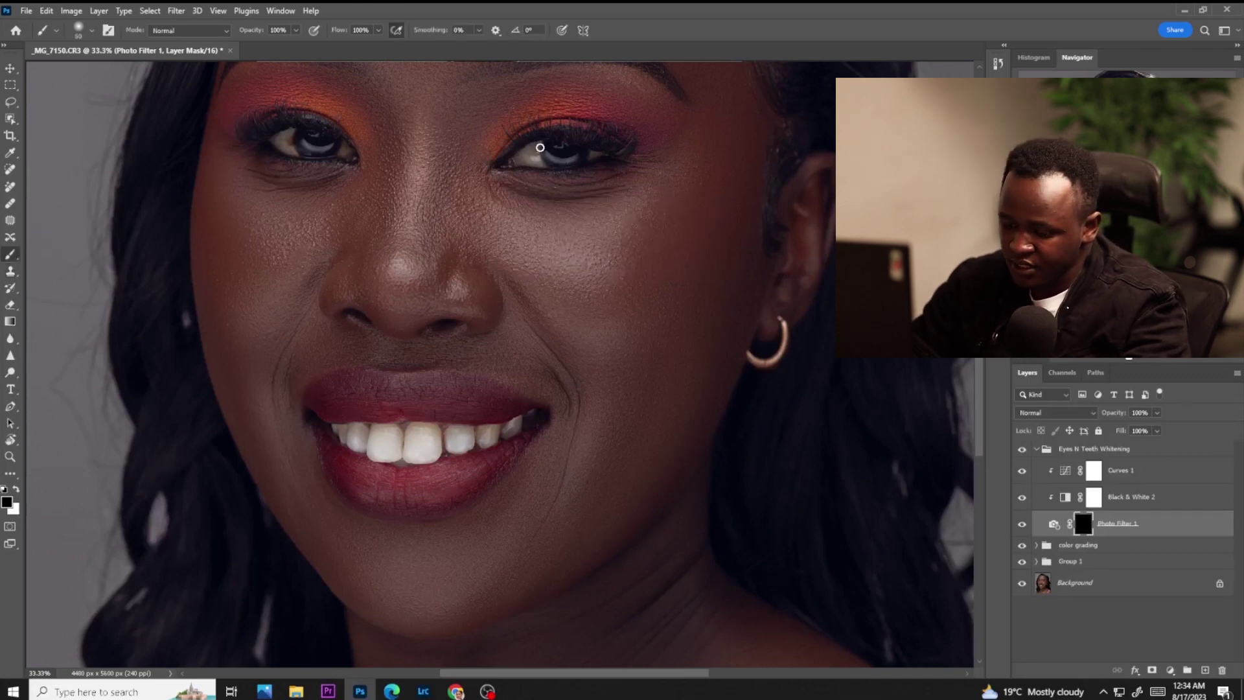
{"action": "key", "text": "x"}
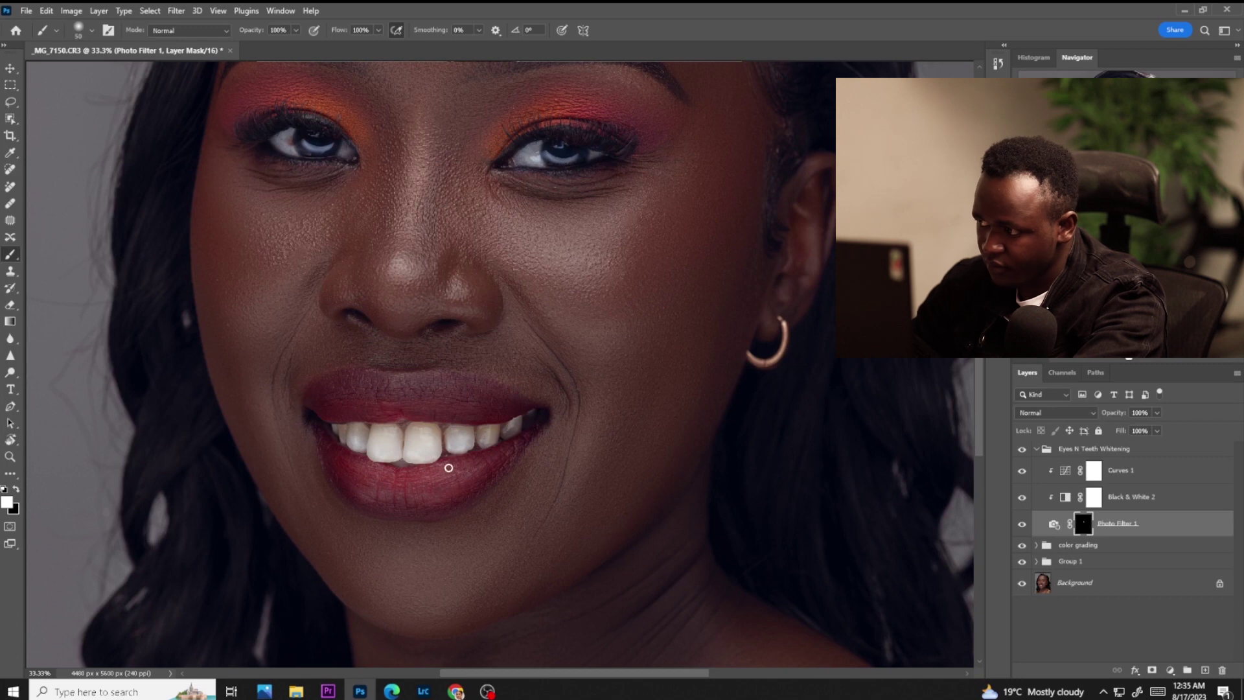
{"action": "key", "text": "bracketright"}
{"action": "key", "text": "bracketright"}
{"action": "key", "text": "bracketright"}
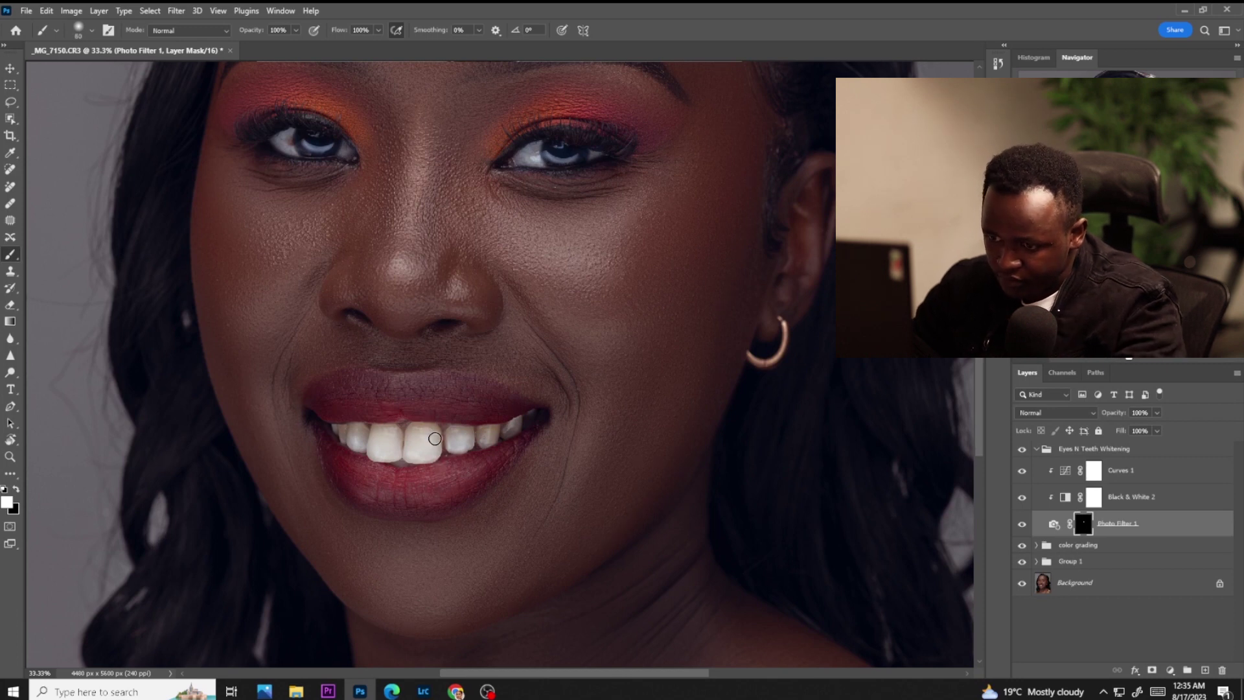
{"action": "mouse_move", "coordinate": [435, 439]}
{"action": "left_mouse_down"}
{"action": "mouse_move", "coordinate": [411, 453]}
{"action": "mouse_move", "coordinate": [428, 457]}
{"action": "mouse_move", "coordinate": [421, 431]}
{"action": "mouse_move", "coordinate": [431, 442]}
{"action": "mouse_move", "coordinate": [468, 433]}
{"action": "mouse_move", "coordinate": [469, 449]}
{"action": "mouse_move", "coordinate": [452, 444]}
{"action": "mouse_move", "coordinate": [459, 430]}
{"action": "mouse_move", "coordinate": [502, 436]}
{"action": "left_mouse_up"}
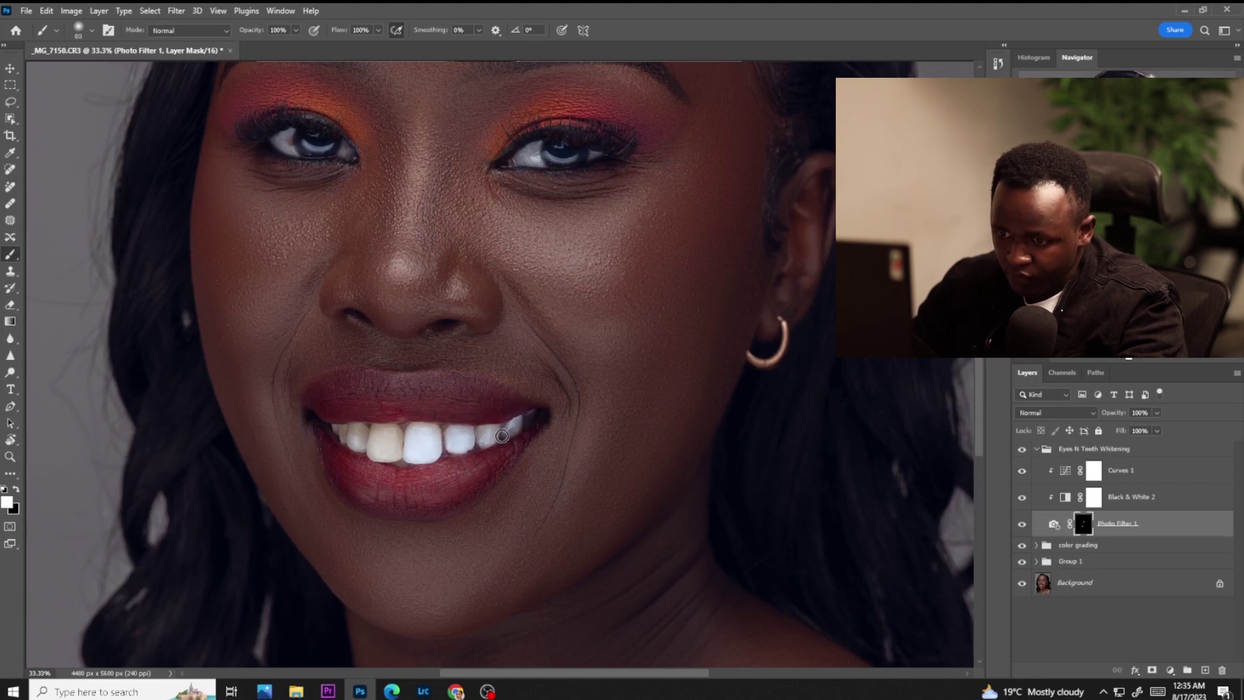
{"action": "mouse_move", "coordinate": [403, 434]}
{"action": "left_mouse_down"}
{"action": "mouse_move", "coordinate": [372, 456]}
{"action": "mouse_move", "coordinate": [399, 447]}
{"action": "mouse_move", "coordinate": [340, 426]}
{"action": "mouse_move", "coordinate": [368, 448]}
{"action": "left_mouse_up"}
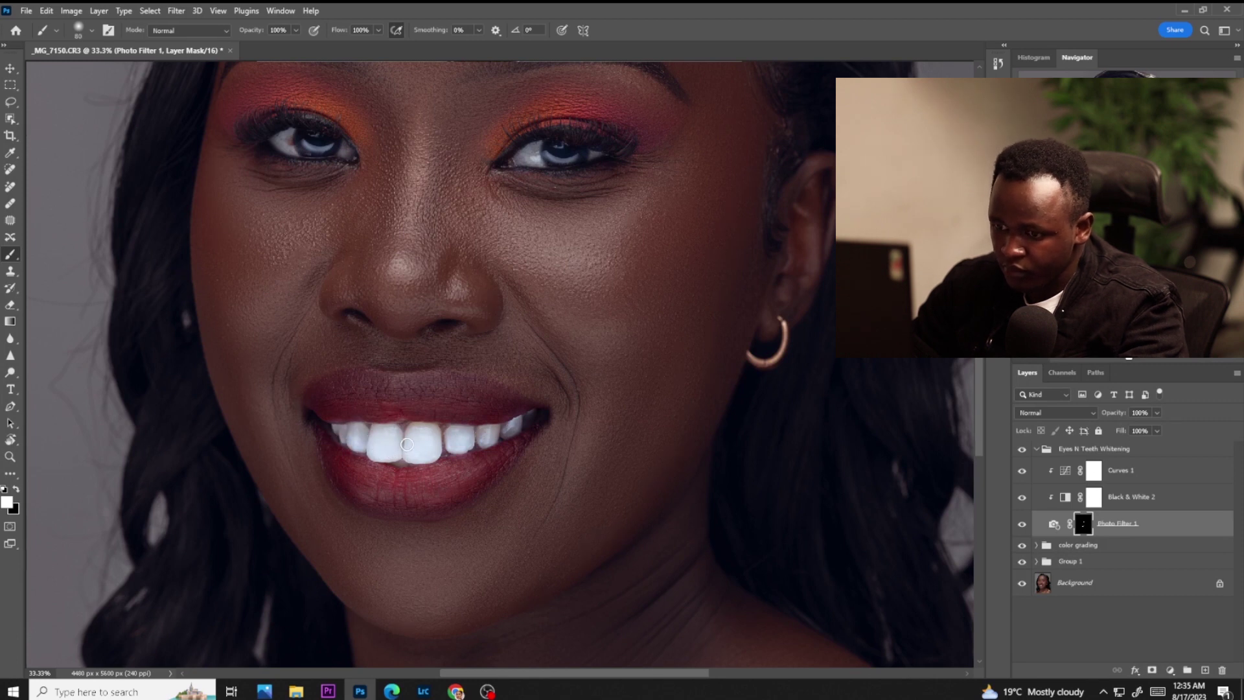
{"action": "key", "text": "x"}
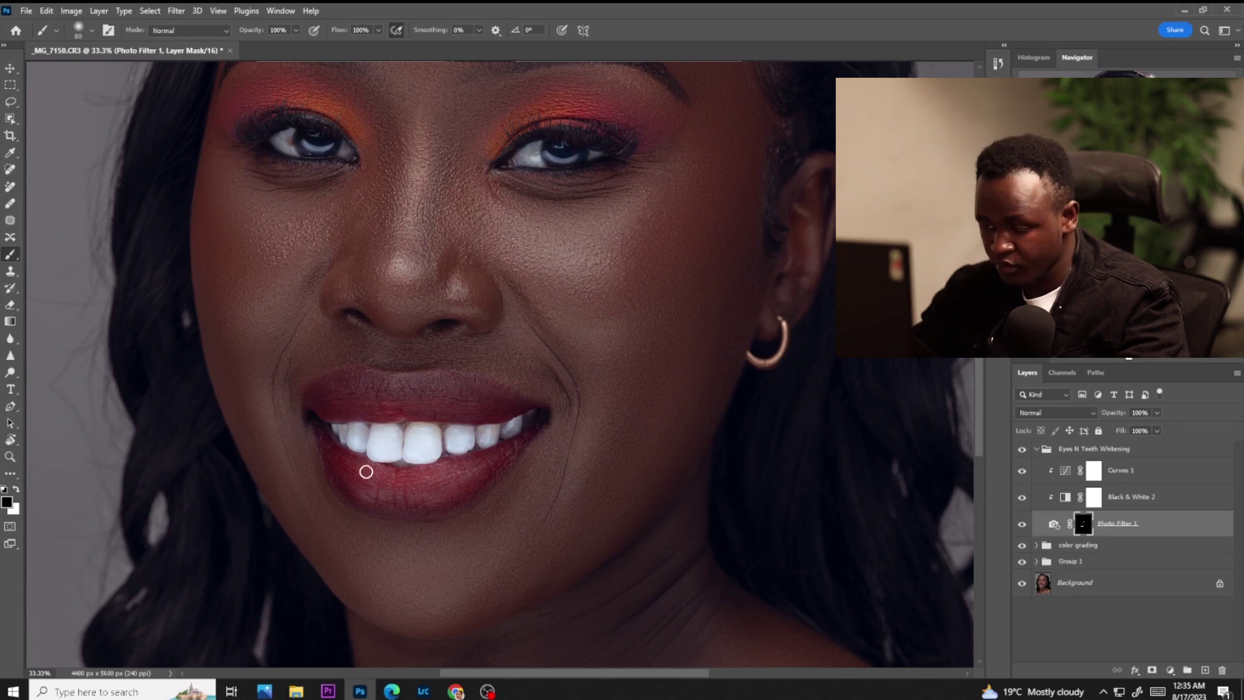
{"action": "scroll", "coordinate": [334, 424], "scroll_direction": "down", "scroll_amount": 4}
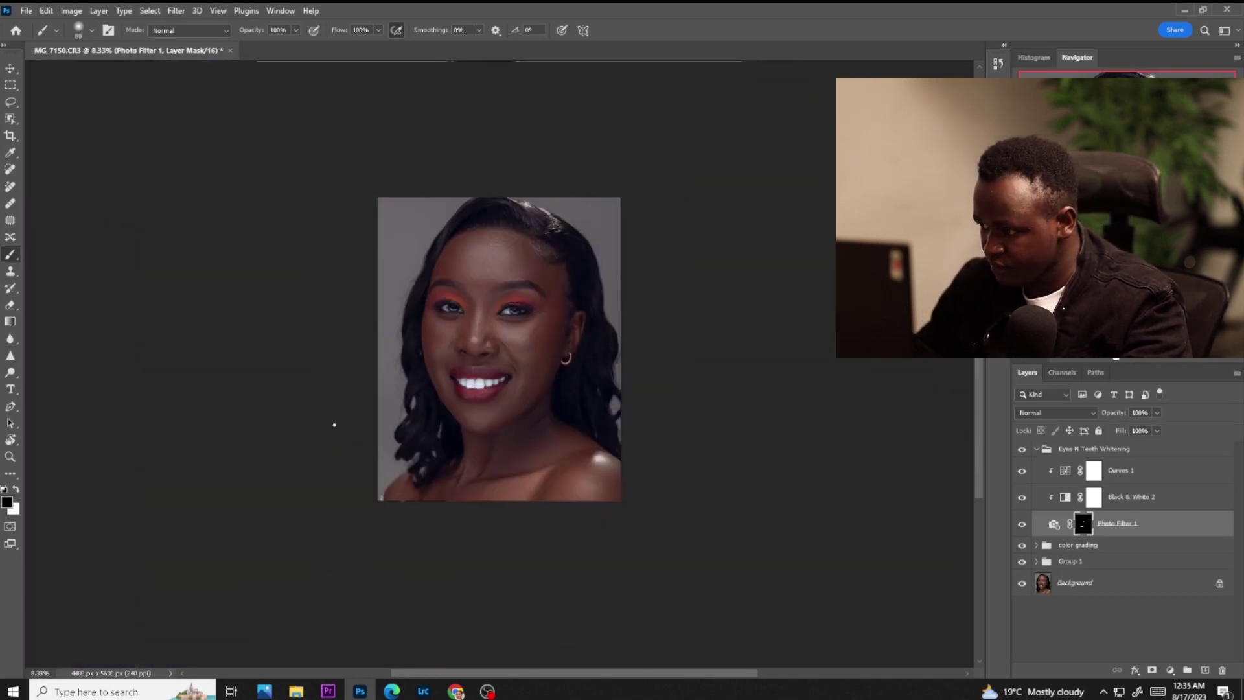
Slightly lower the whitening group's opacity and gather all three groups into Group 2
{"action": "left_click", "coordinate": [1036, 449]}
{"action": "key", "text": "x"}
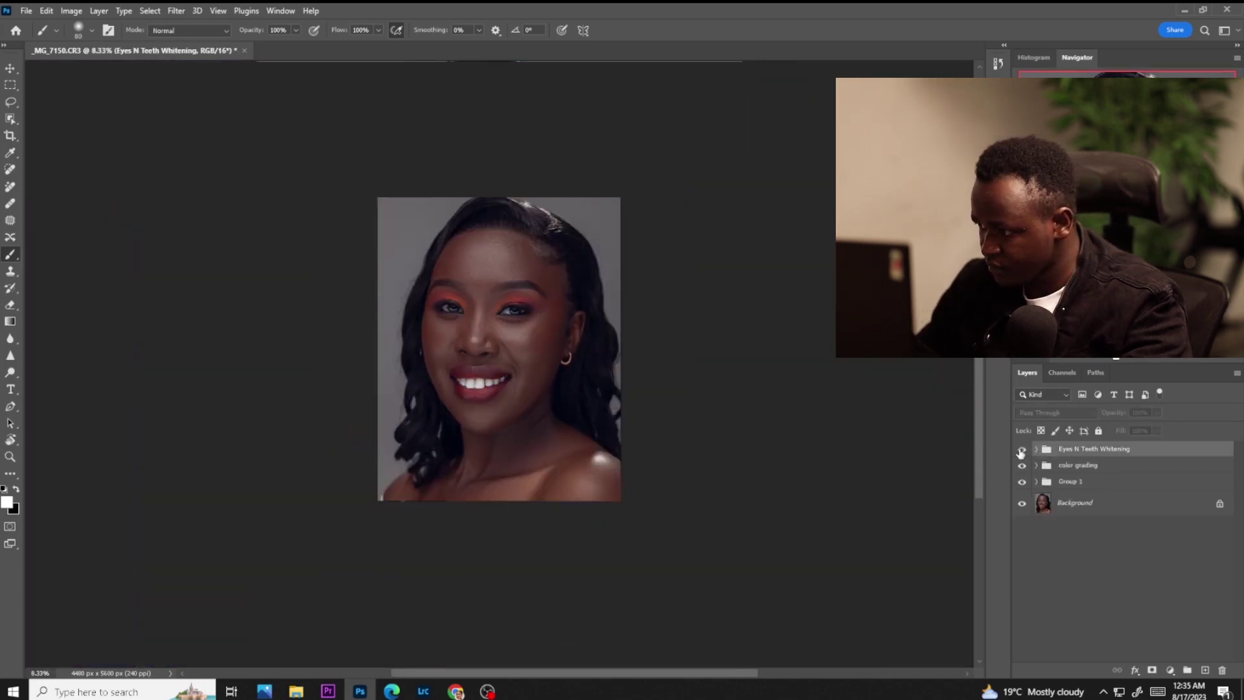
{"action": "left_click_drag", "start_coordinate": [1133, 430], "coordinate": [1131, 430]}
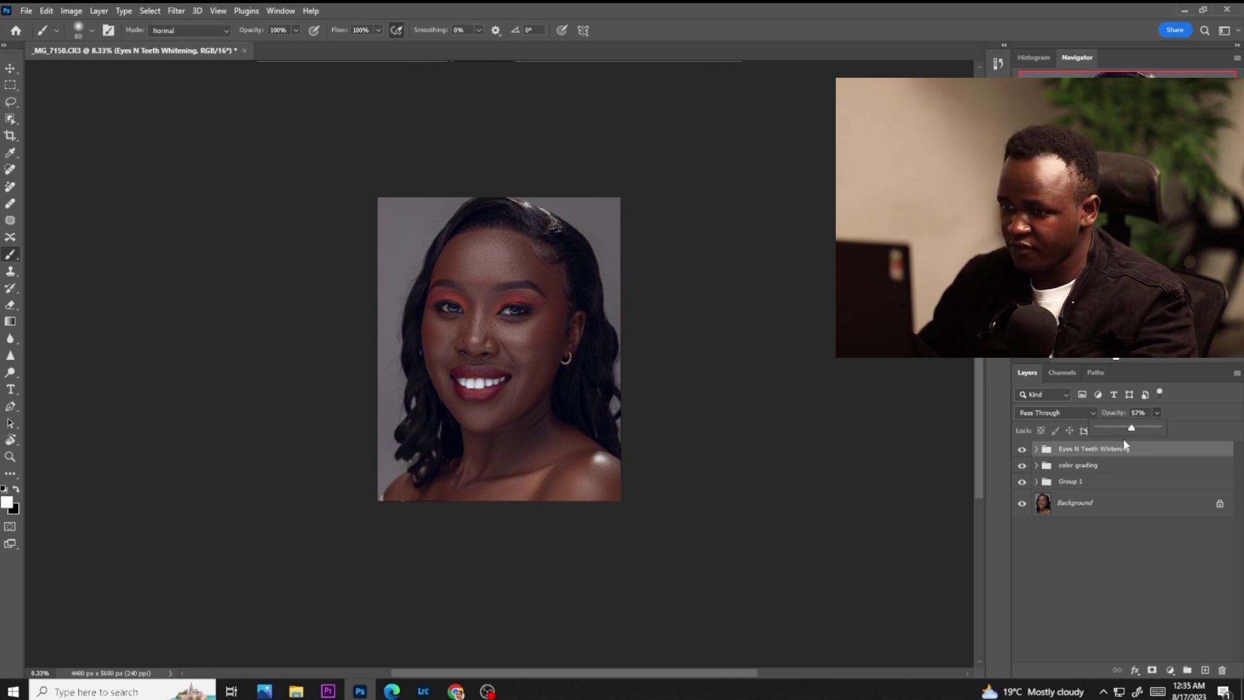
{"action": "left_click", "coordinate": [1068, 481], "text": "shift"}
{"action": "key", "text": "ctrl+g"}
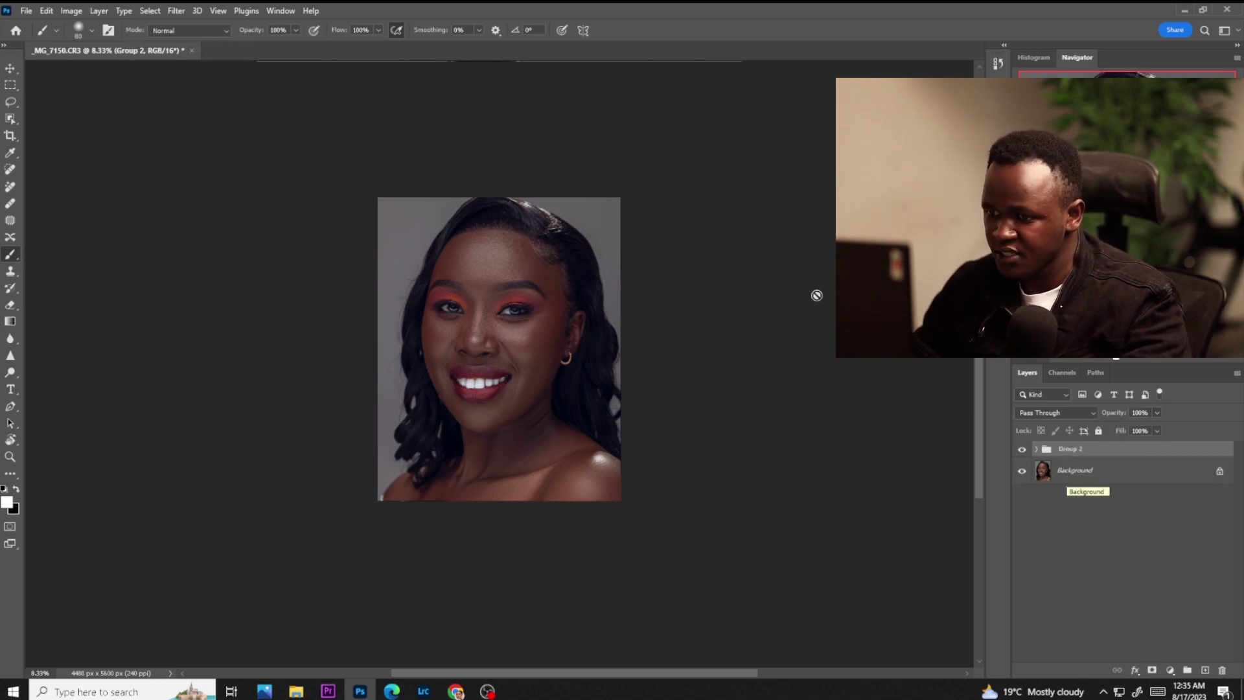
Toggle Group 2's visibility to compare the original and retouched portrait
{"action": "left_click", "coordinate": [1023, 450]}
{"action": "left_click", "coordinate": [1023, 450]}
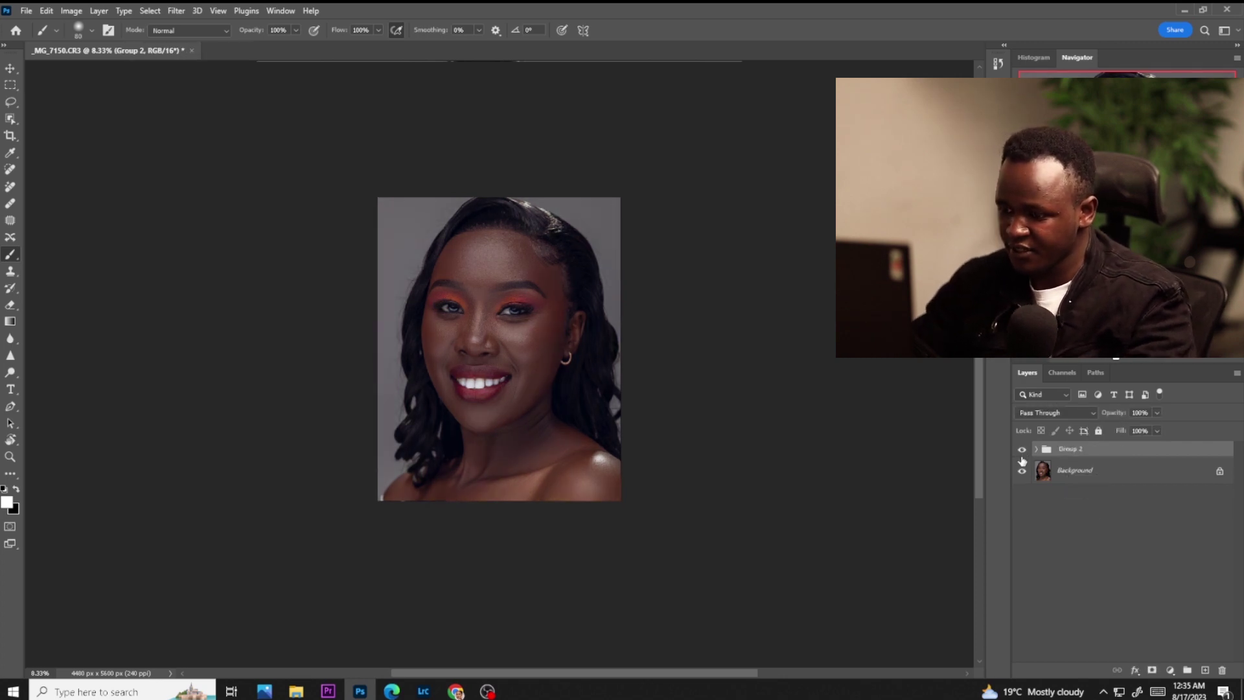
{"action": "left_click", "coordinate": [1023, 450]}
{"action": "double_click", "coordinate": [1153, 449]}
{"action": "key", "text": "ctrl+plus"}
{"action": "key", "text": "ctrl+plus"}
{"action": "key", "text": "ctrl+plus"}
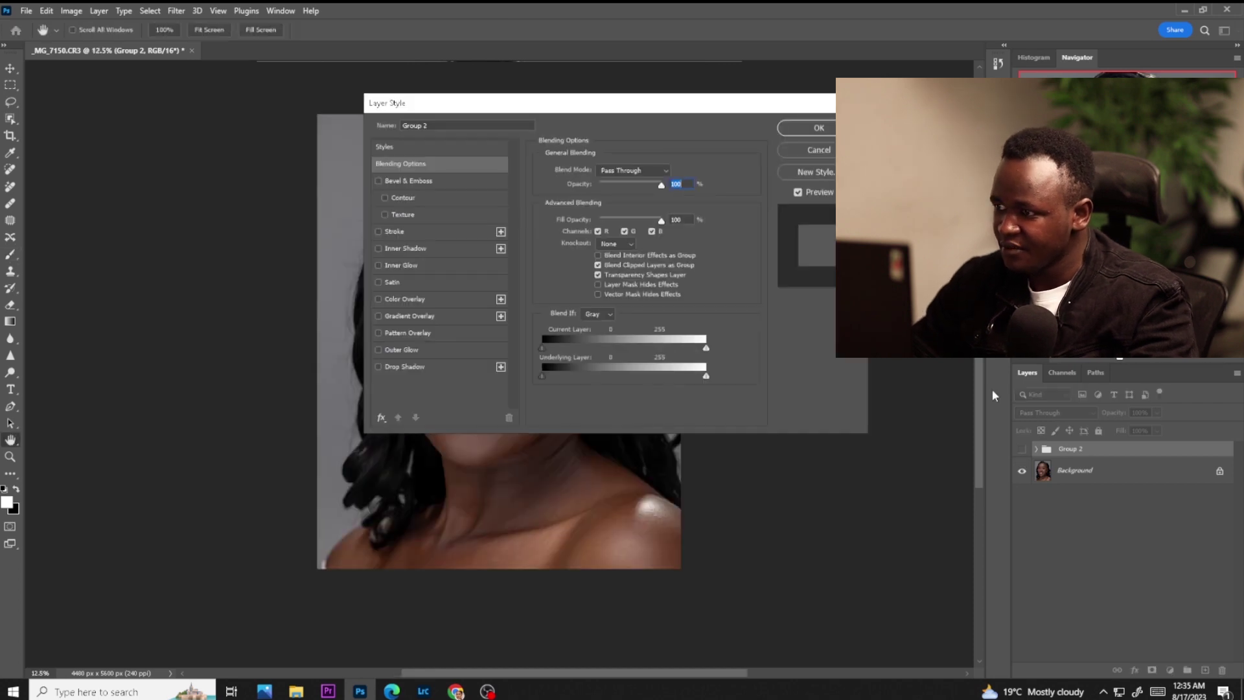
{"action": "key", "text": "Escape"}
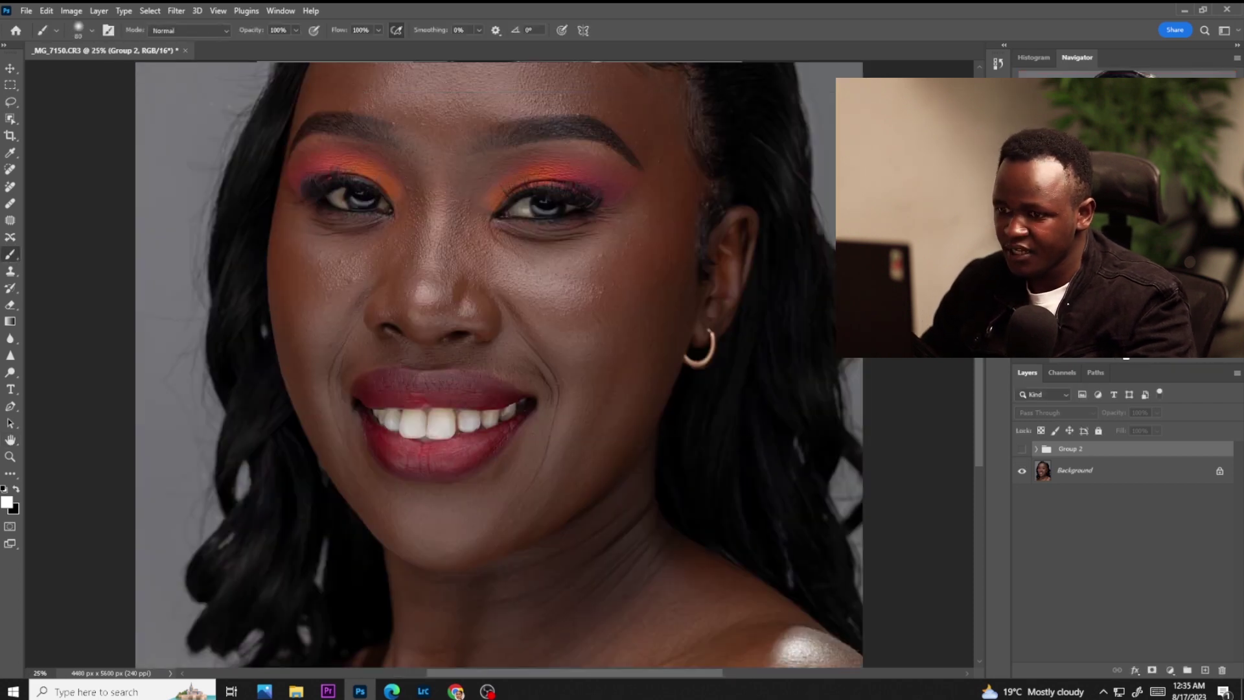
{"action": "left_click", "coordinate": [1023, 449]}
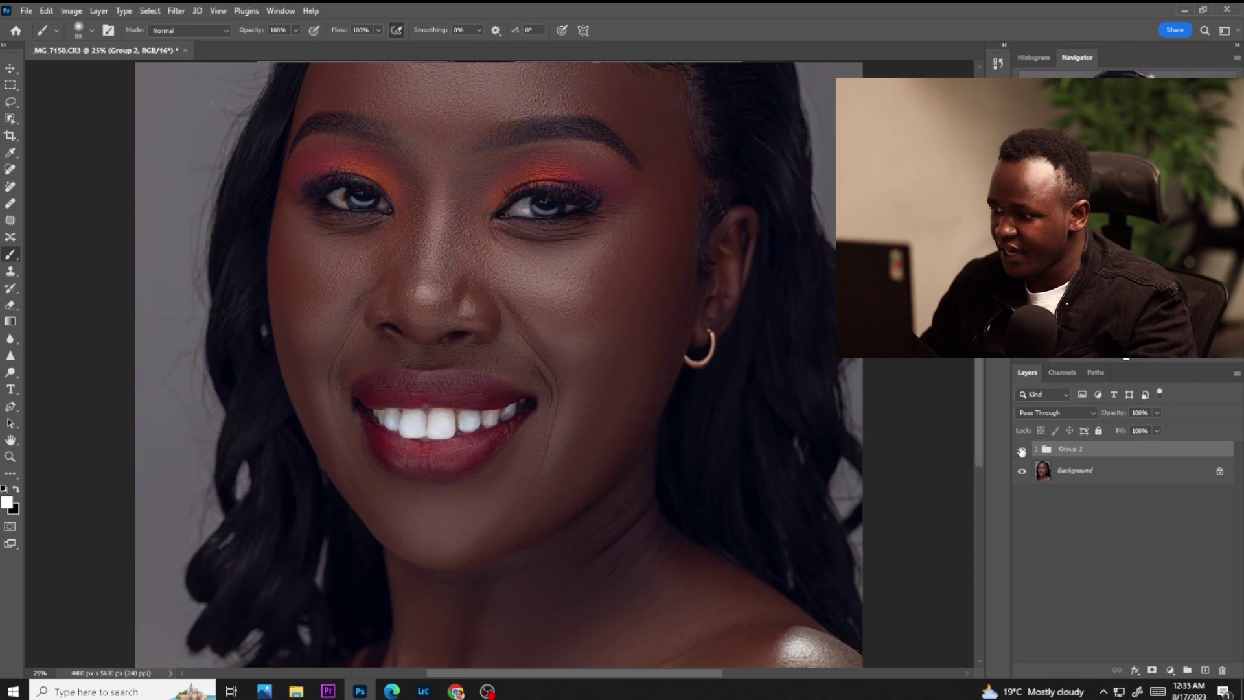
{"action": "scroll", "coordinate": [971, 379], "scroll_direction": "up", "scroll_amount": 3}
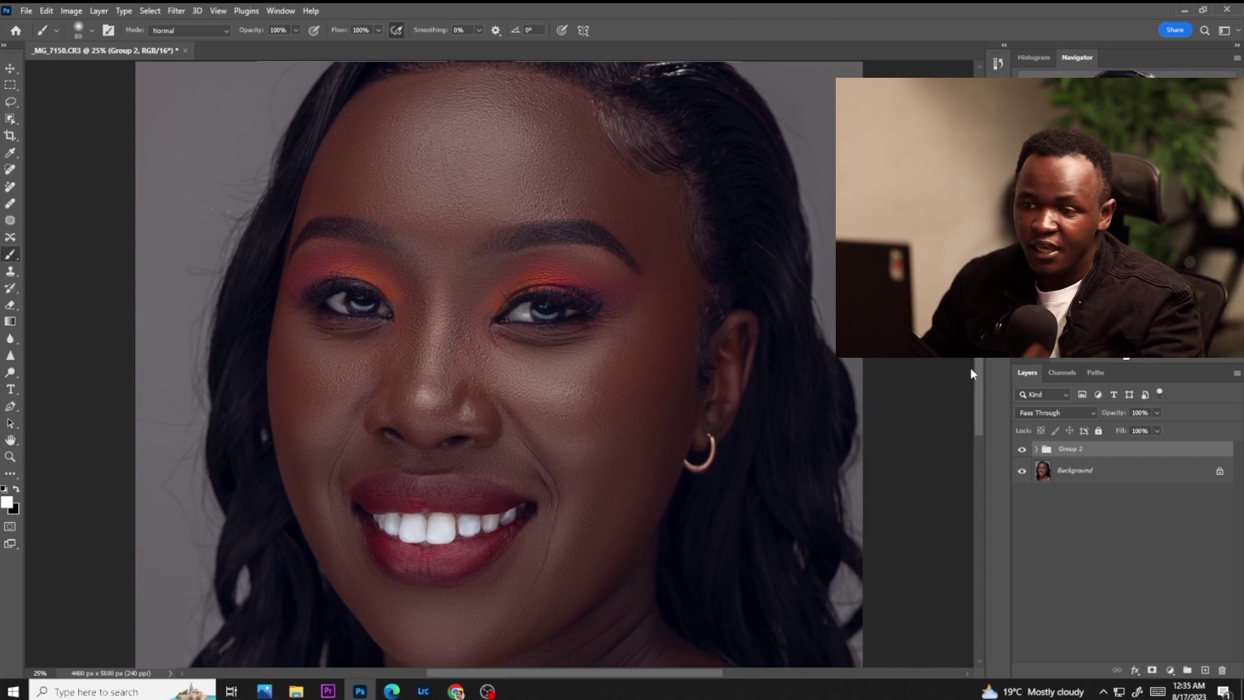
{"action": "key", "text": "ctrl+z"}
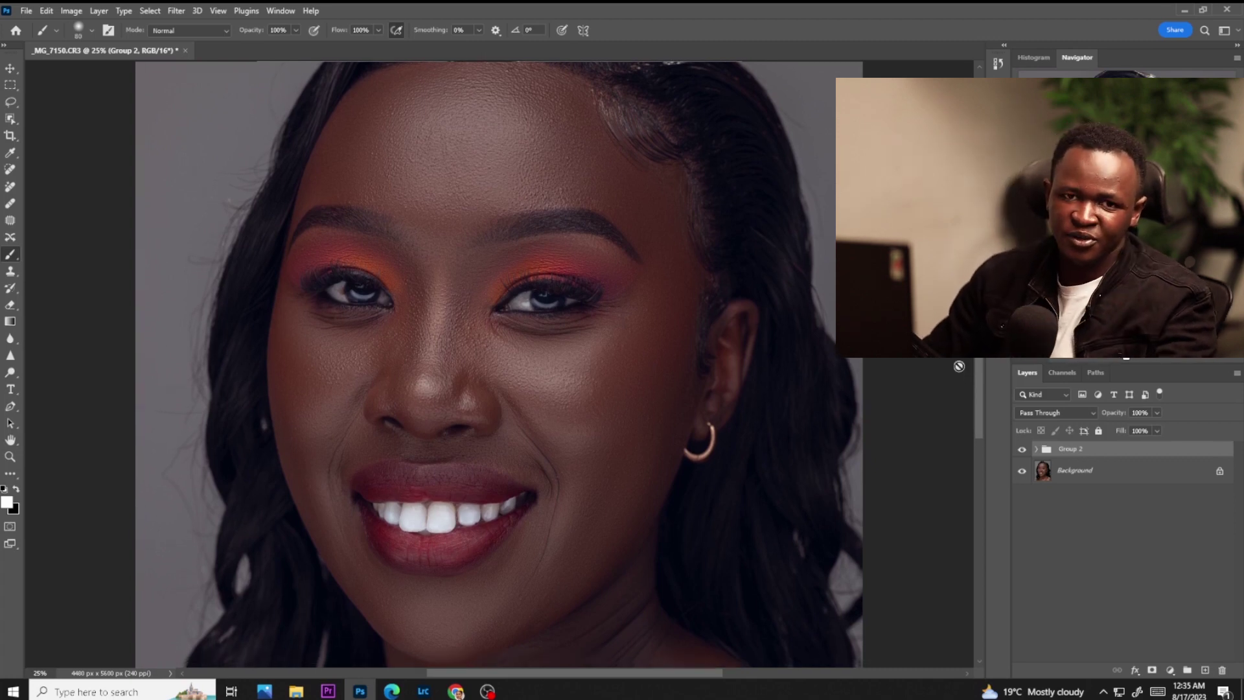